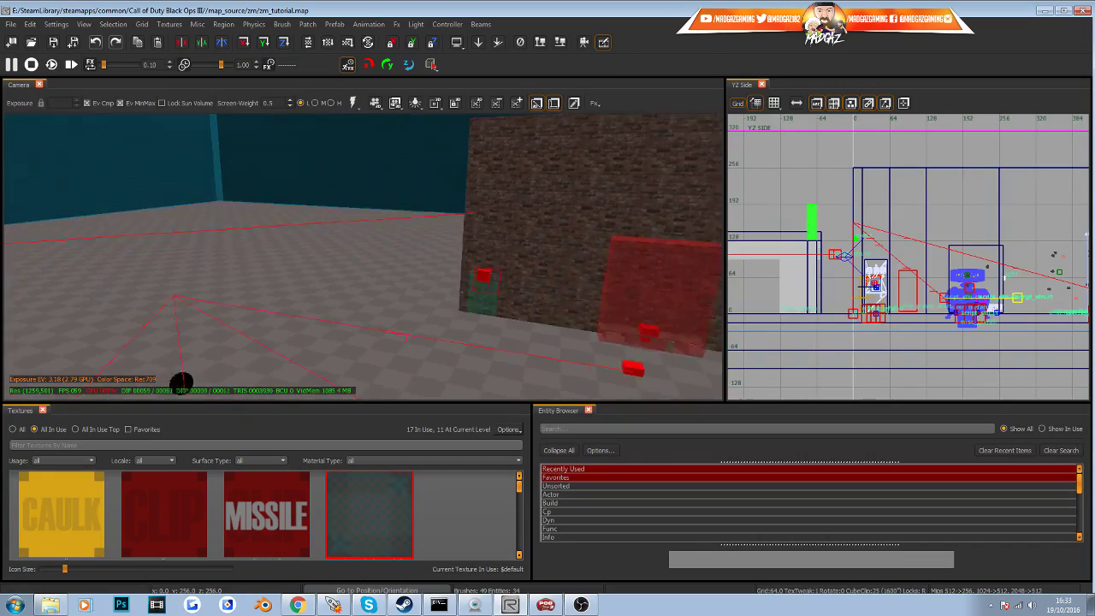
Look around the map in the 3D view, examining the brick walls, doors, machines and spawn markers
right_click_drag(362, 256, 111, 257)
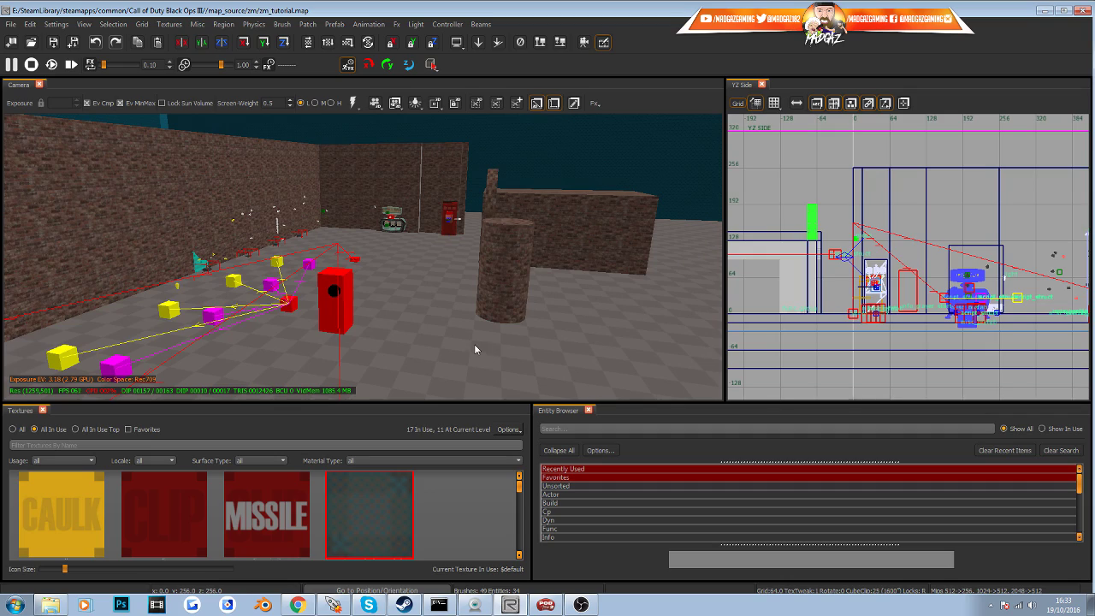
right_click_drag(477, 348, 599, 295)
right_click_drag(363, 256, 649, 257)
right_click_drag(453, 340, 436, 342)
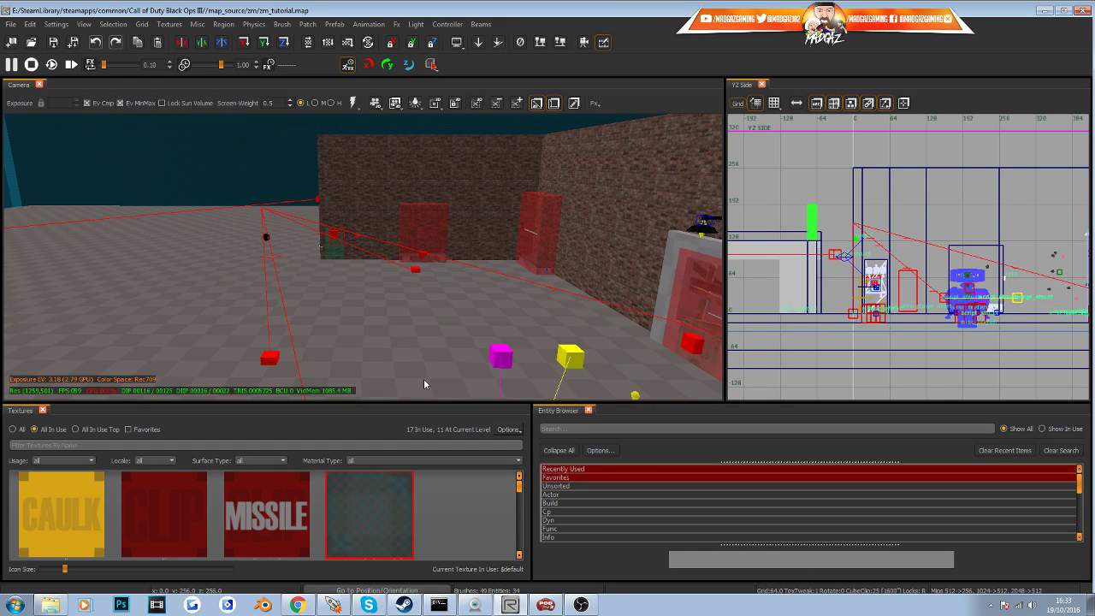
right_click_drag(424, 381, 461, 385)
right_click_drag(362, 257, 530, 257)
right_click_drag(342, 355, 424, 360)
right_click_drag(437, 323, 395, 248)
right_click_drag(422, 317, 479, 317)
right_click_drag(70, 336, 688, 313)
right_click_drag(505, 348, 506, 321)
right_click_drag(483, 393, 629, 330)
right_click_drag(466, 350, 552, 358)
mouse_move(522, 320)
right_mouse_down()
mouse_move(525, 335)
mouse_move(522, 320)
right_mouse_up()
right_click_drag(438, 255, 548, 118)
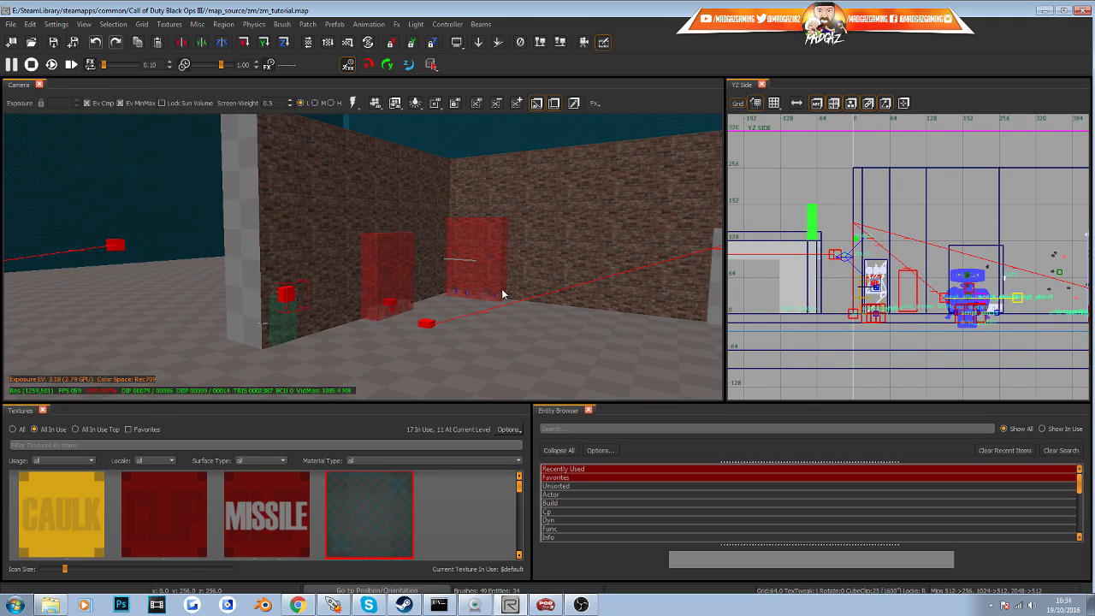
right_click_drag(502, 294, 577, 299)
right_click_drag(428, 308, 513, 301)
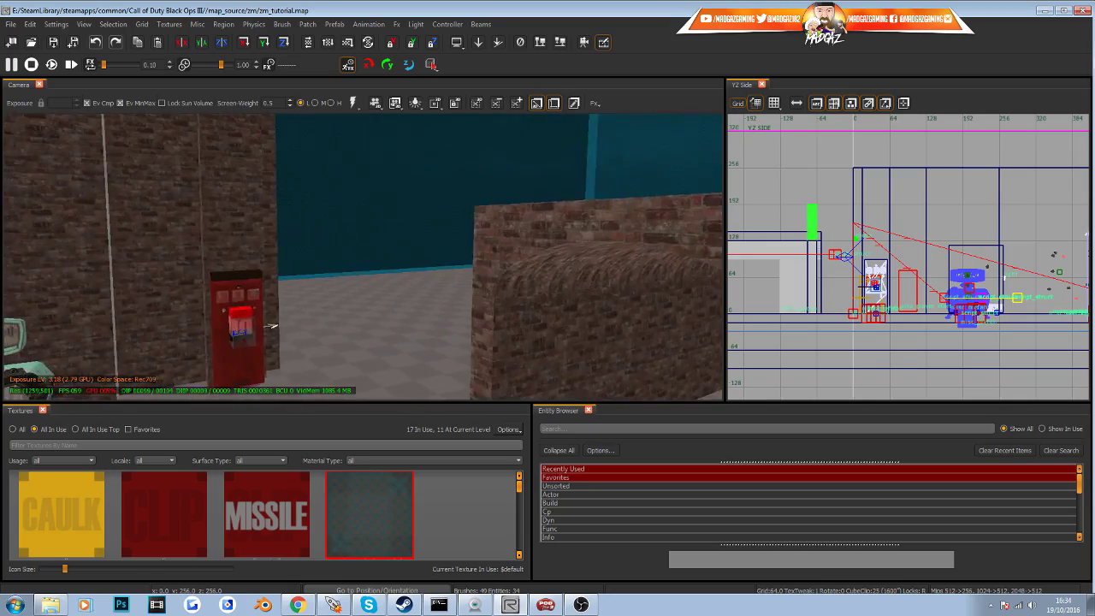
right_click_drag(272, 325, 89, 315)
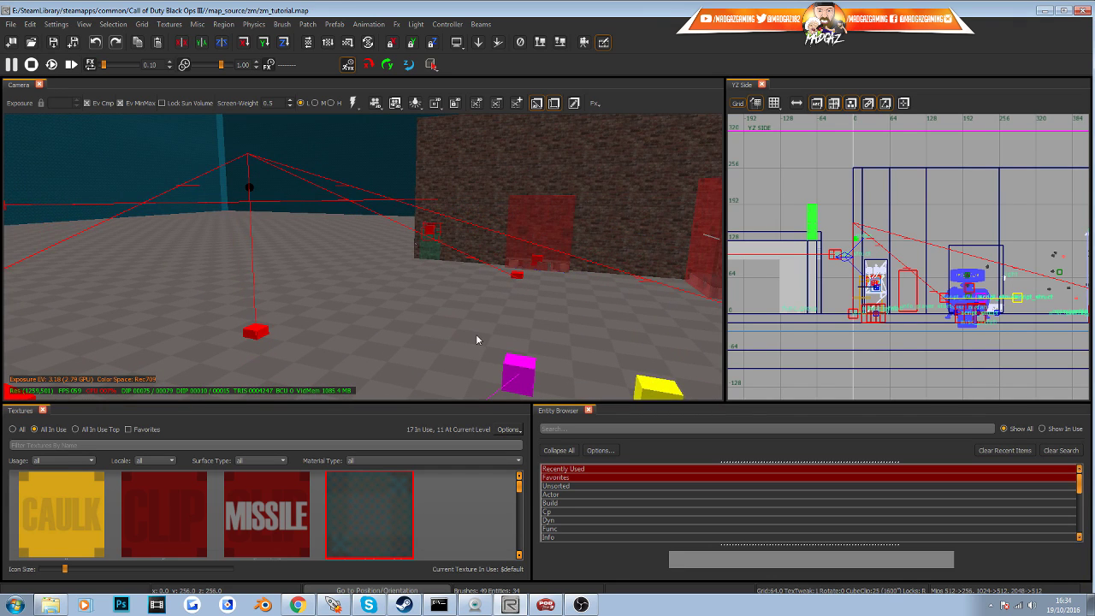
right_click_drag(443, 343, 479, 363)
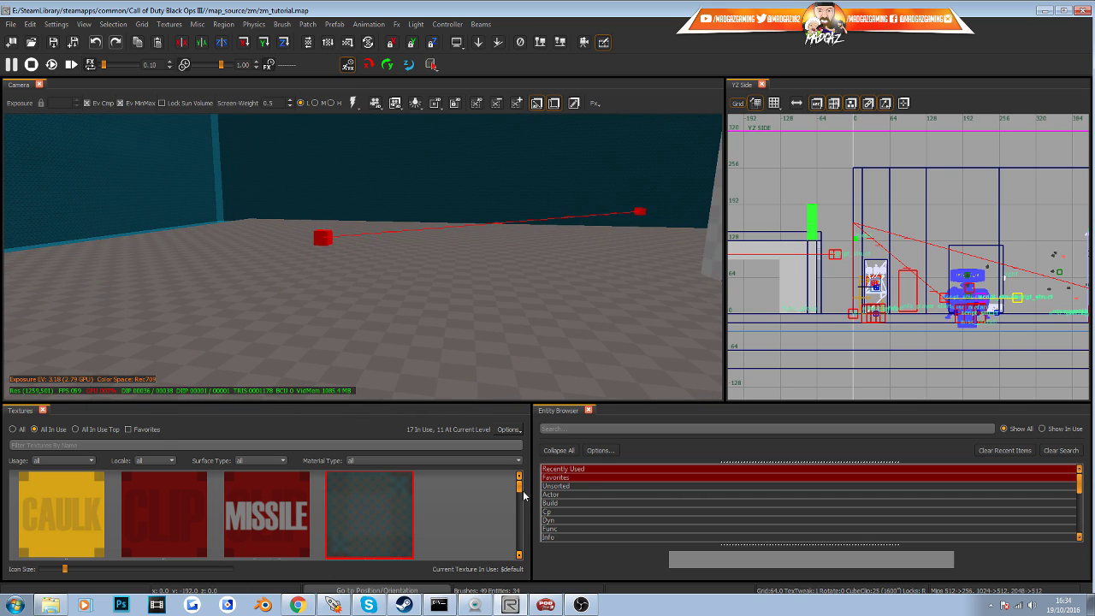
Find the brick texture among the textures in use and widen the 2D grid view
left_click_drag(524, 496, 521, 518)
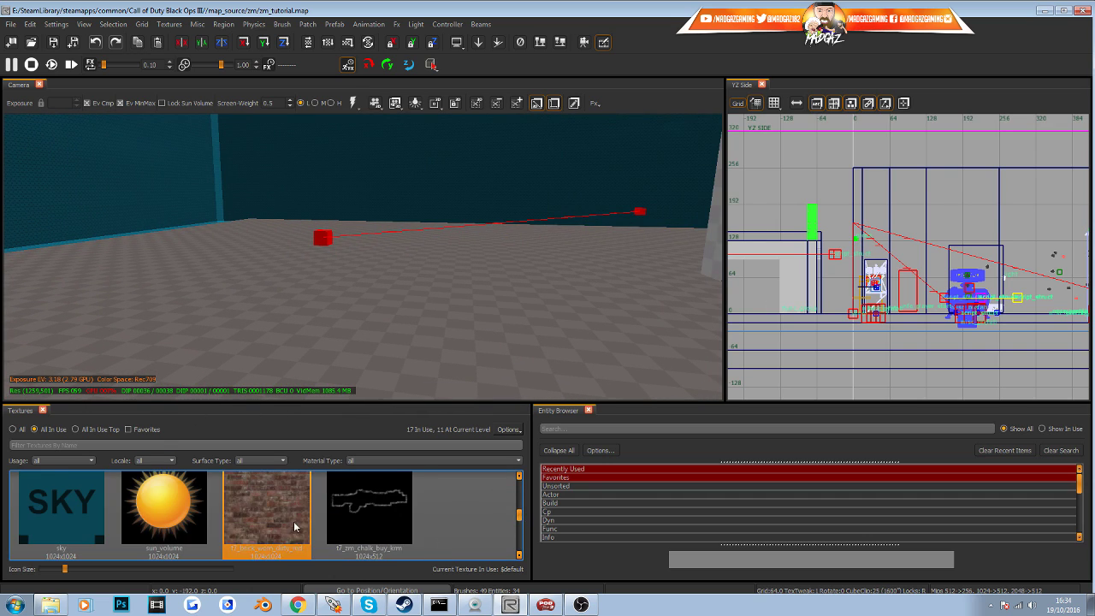
scroll(293, 520, "up", 1)
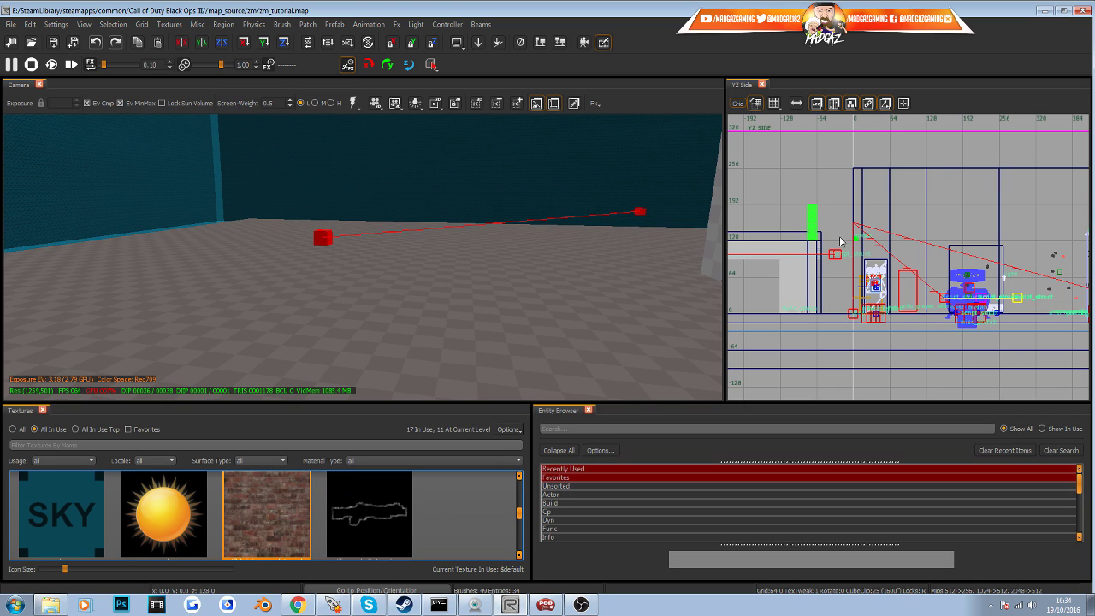
left_click_drag(725, 269, 636, 268)
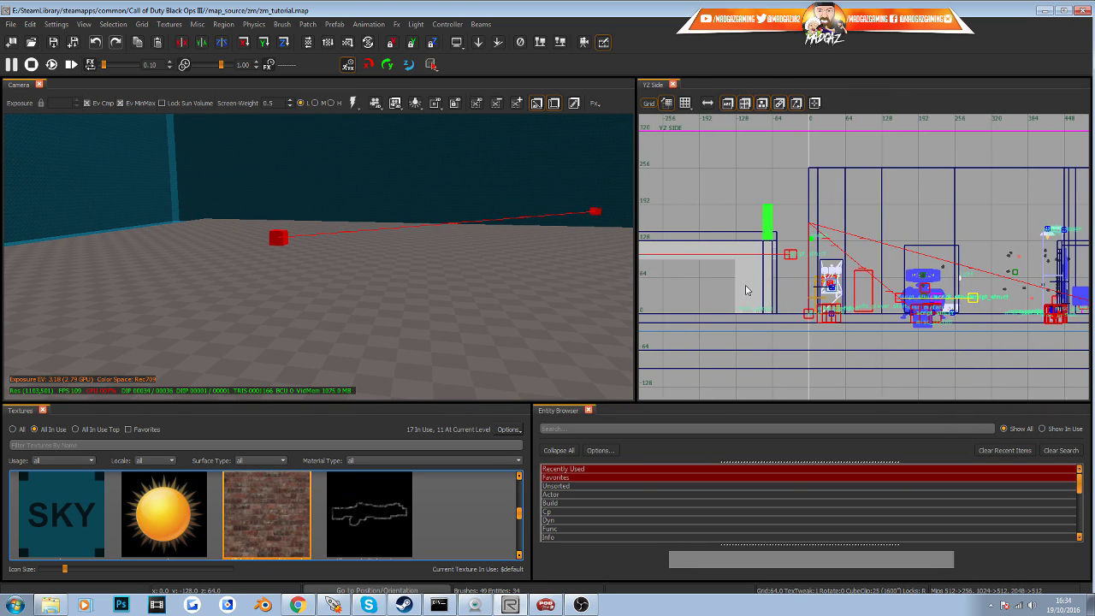
Draw a new block 64 units wide and 256 units long on the open floor in the XY top view
key("ctrl+Tab")
scroll(846, 269, "down", 10)
scroll(822, 267, "up", 20)
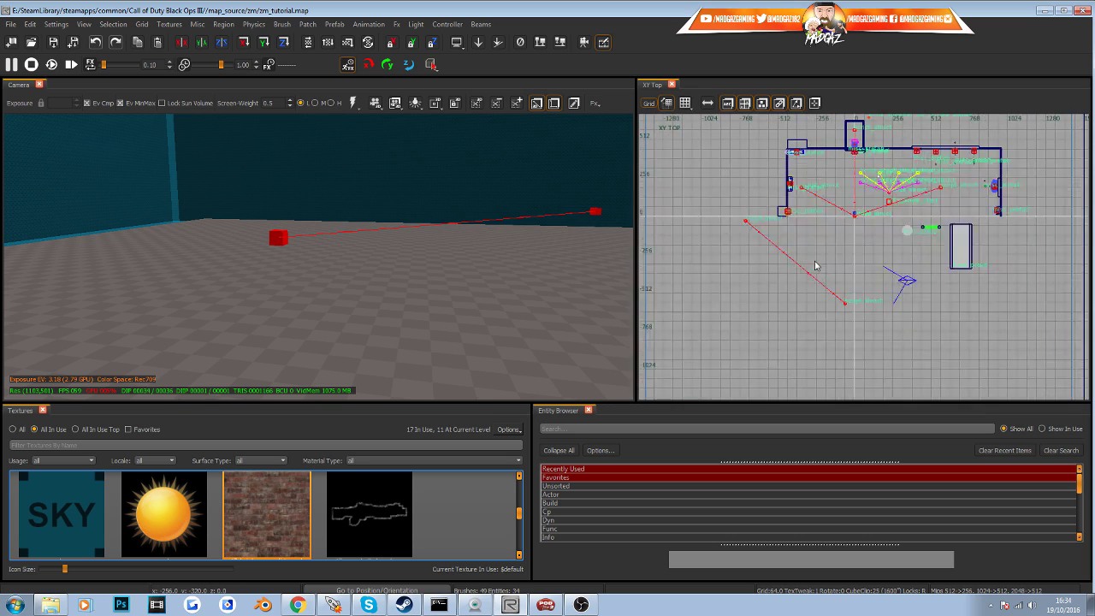
scroll(838, 273, "down", 6)
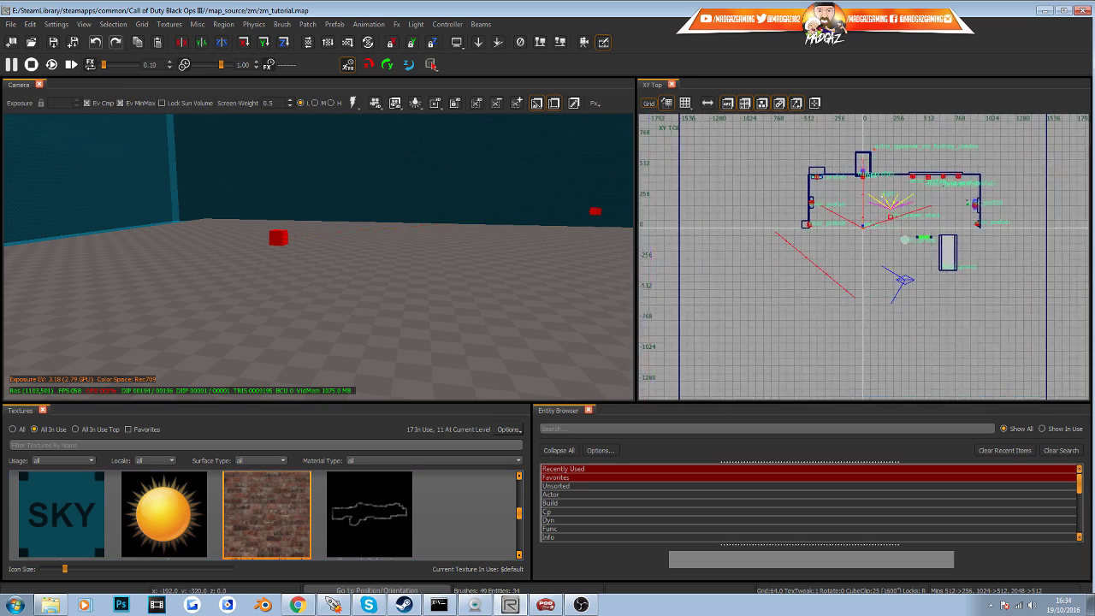
mouse_move(827, 251)
left_mouse_down()
mouse_move(840, 290)
mouse_move(829, 315)
left_mouse_up()
scroll(830, 308, "up", 5)
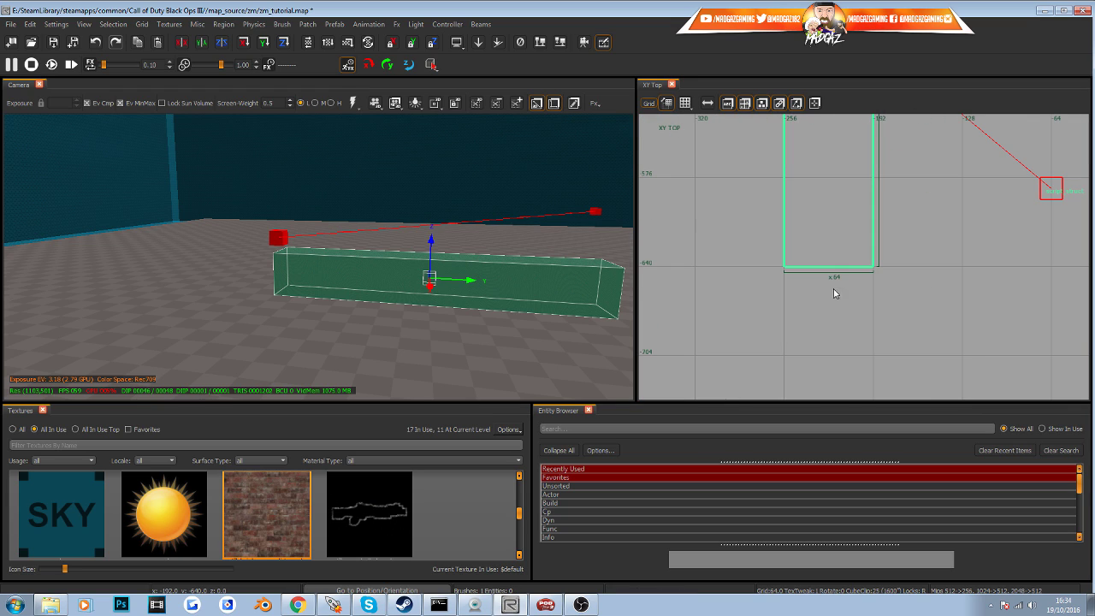
Set the grid size to 16, then resize the block to 16 units thick and 288 units long
left_click(686, 105)
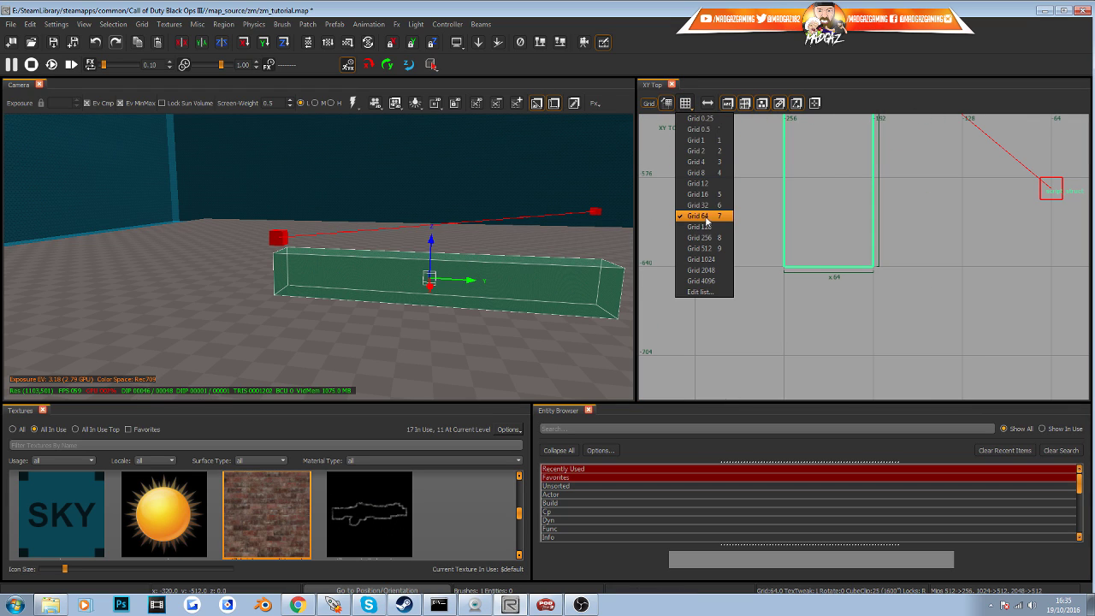
left_click(703, 195)
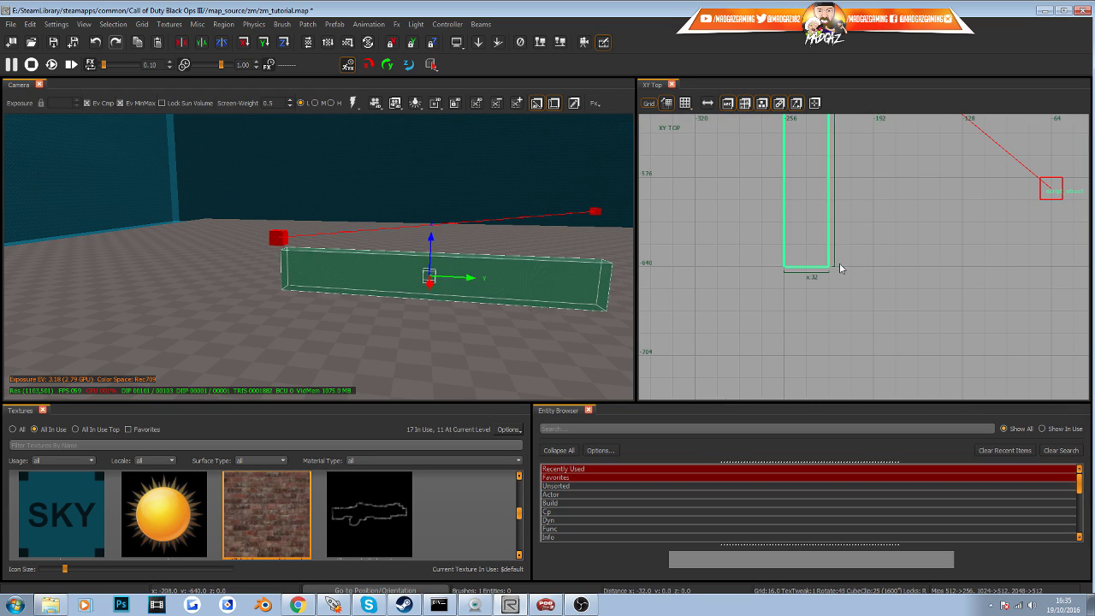
mouse_move(513, 342)
right_mouse_down()
mouse_move(453, 337)
mouse_move(548, 334)
mouse_move(428, 338)
right_mouse_up()
key("ctrl+Tab")
key("ctrl+Tab")
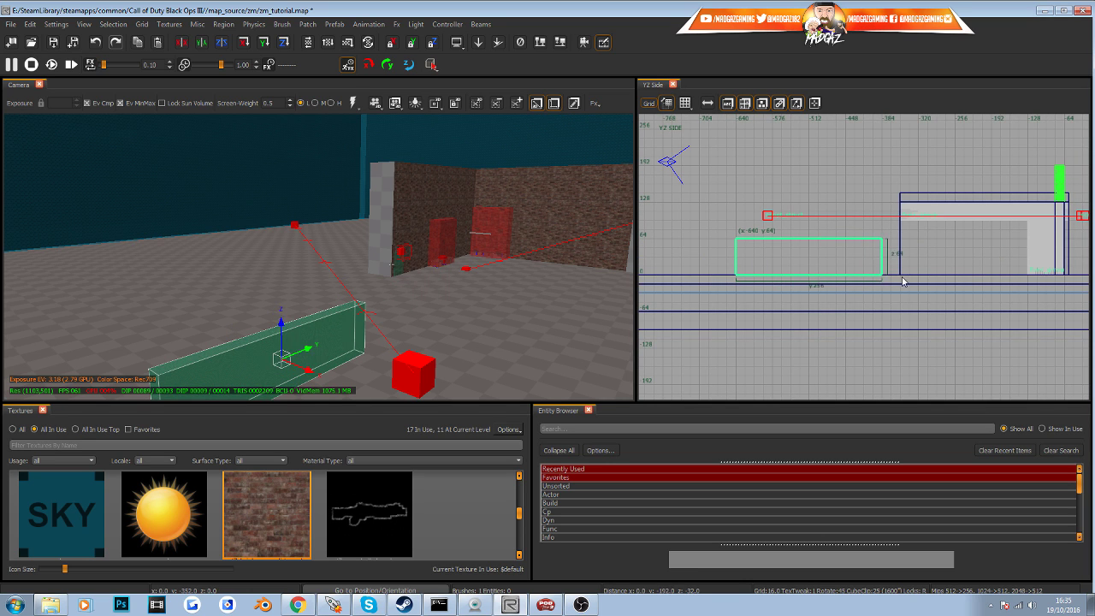
Apply the t7_brick_worn_dirty_red texture to the block and deselect it
mouse_move(513, 299)
right_mouse_down()
mouse_move(436, 299)
mouse_move(548, 303)
mouse_move(504, 299)
right_mouse_up()
right_click_drag(588, 202, 588, 198)
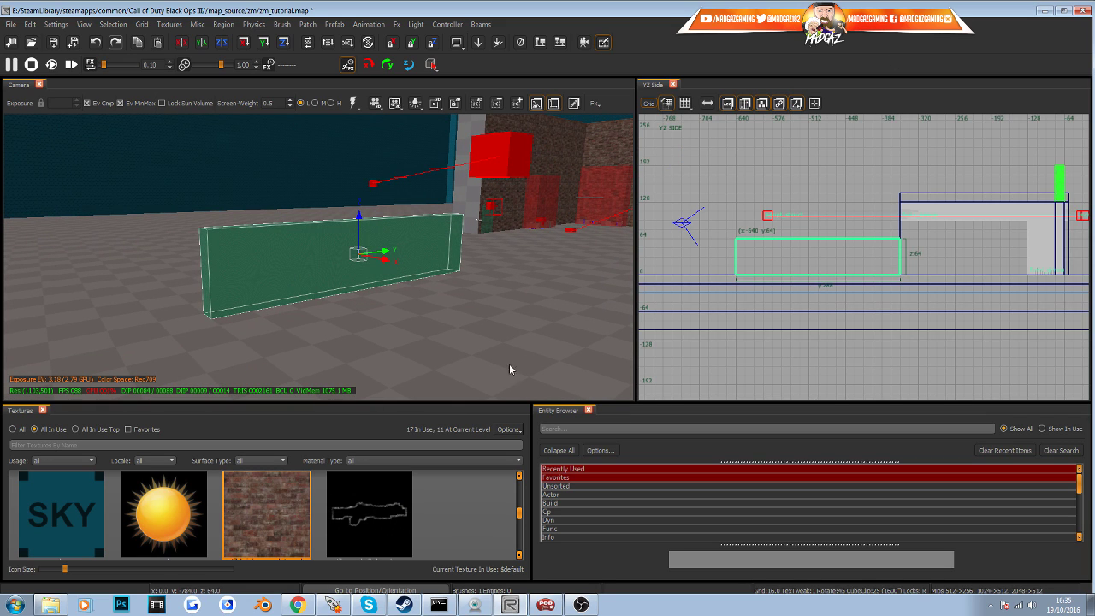
left_click(279, 498)
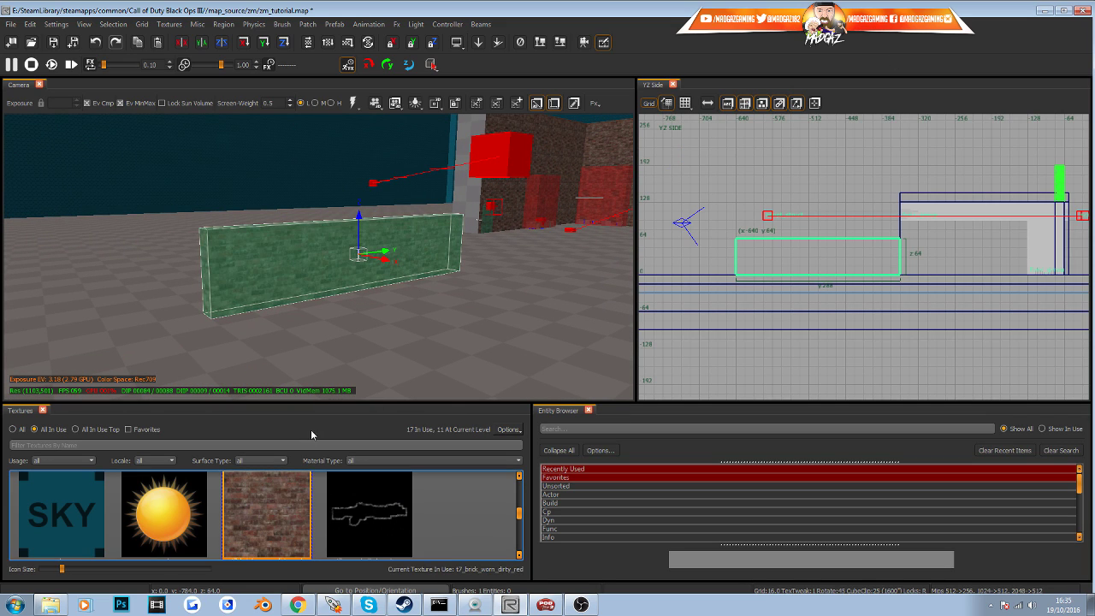
key("Escape")
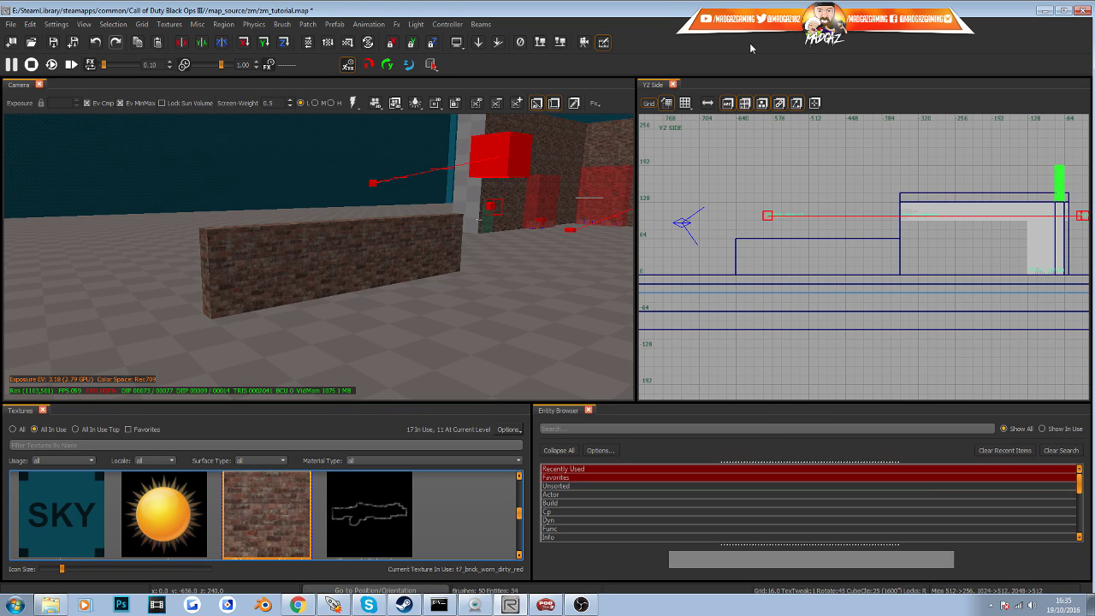
Show the Models browser and place the c_t6_default_character_fb model beside the new brick wall
right_click(749, 43)
left_click(814, 321)
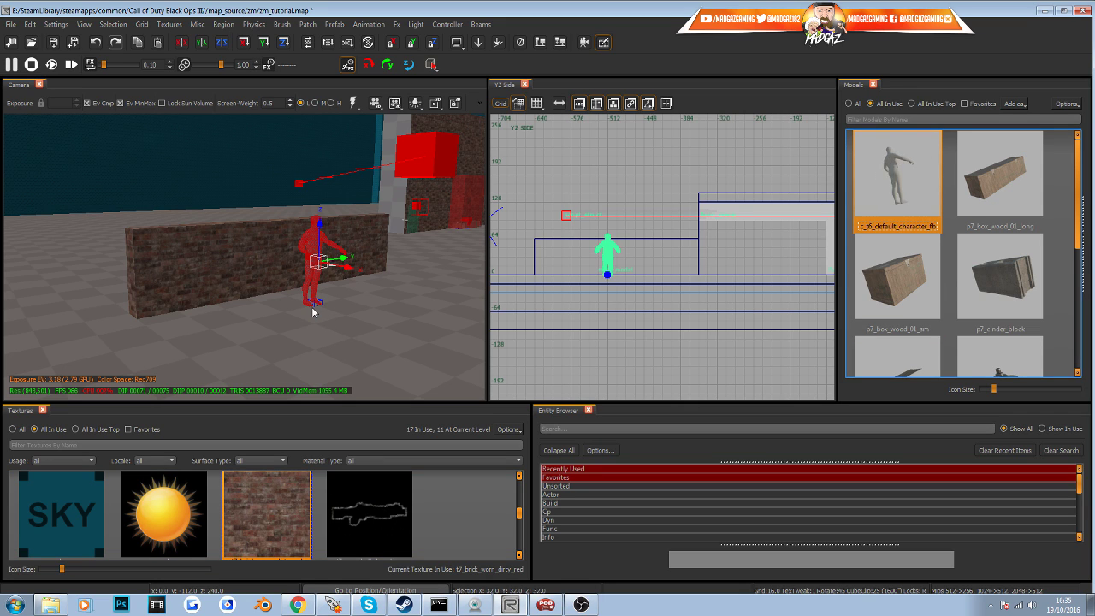
key("Escape")
Duplicate the low brick wall and shift the copy sideways in the XY top view to the character model
right_click_drag(313, 311, 364, 303)
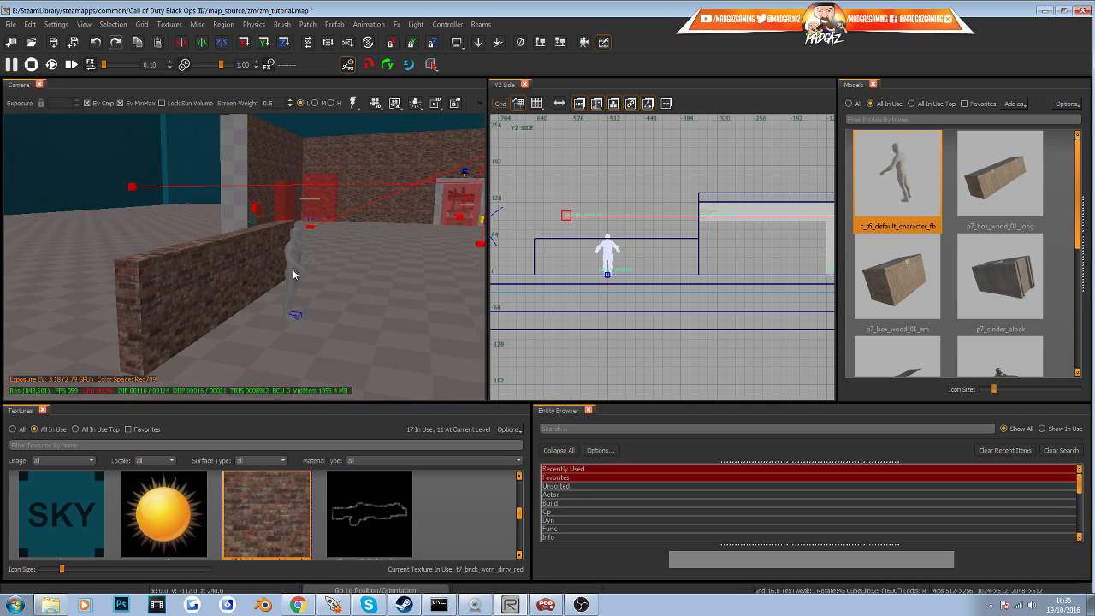
left_click(231, 274)
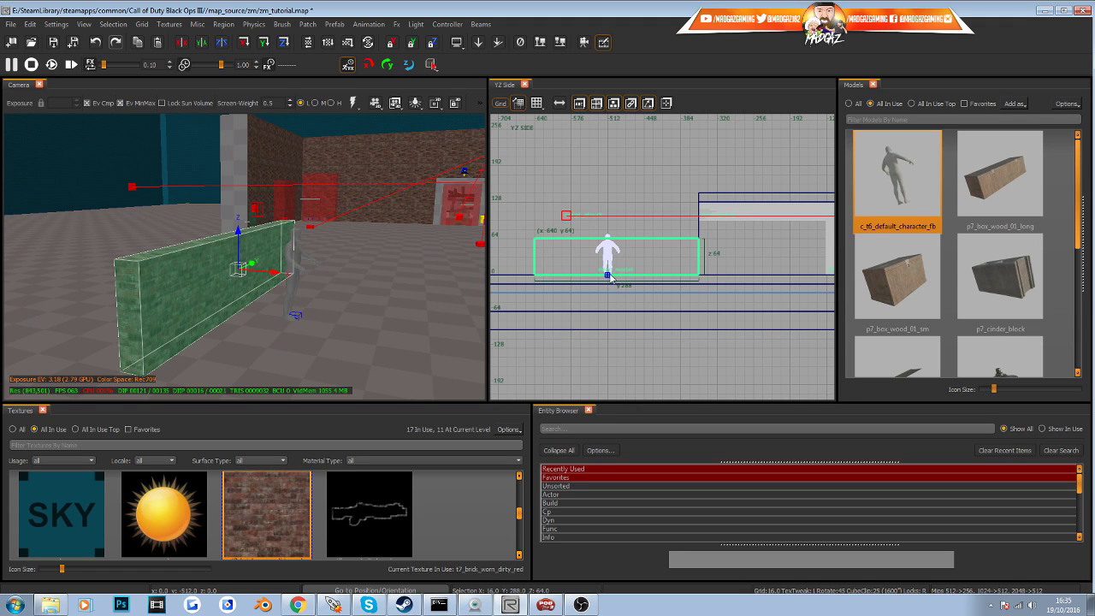
scroll(617, 284, "up", 4)
key("ctrl+Tab")
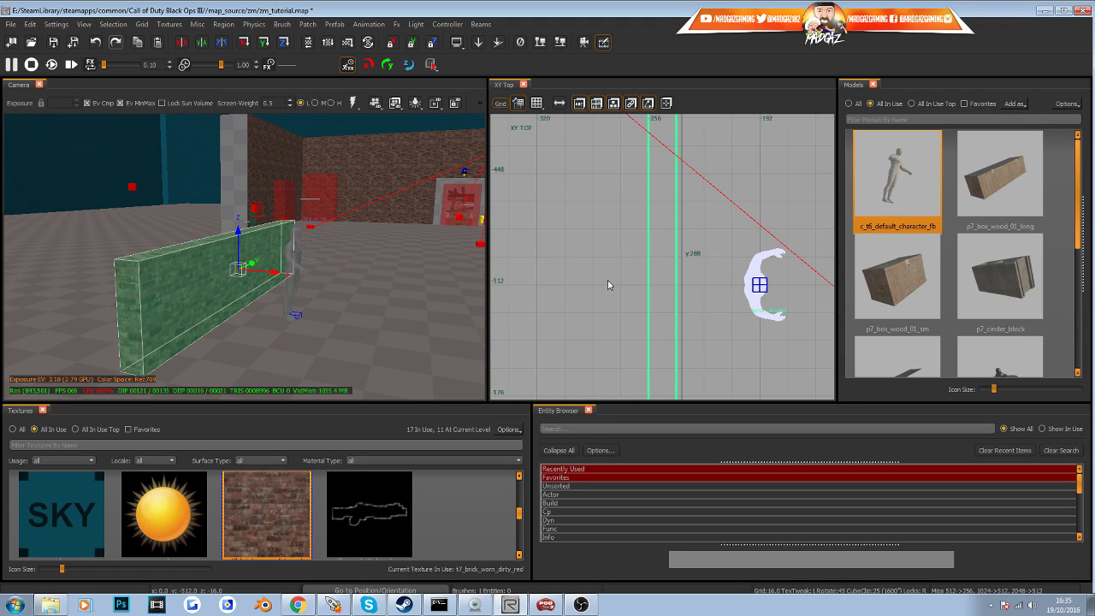
scroll(614, 286, "down", 2)
scroll(601, 299, "up", 4)
left_click_drag(641, 282, 655, 277)
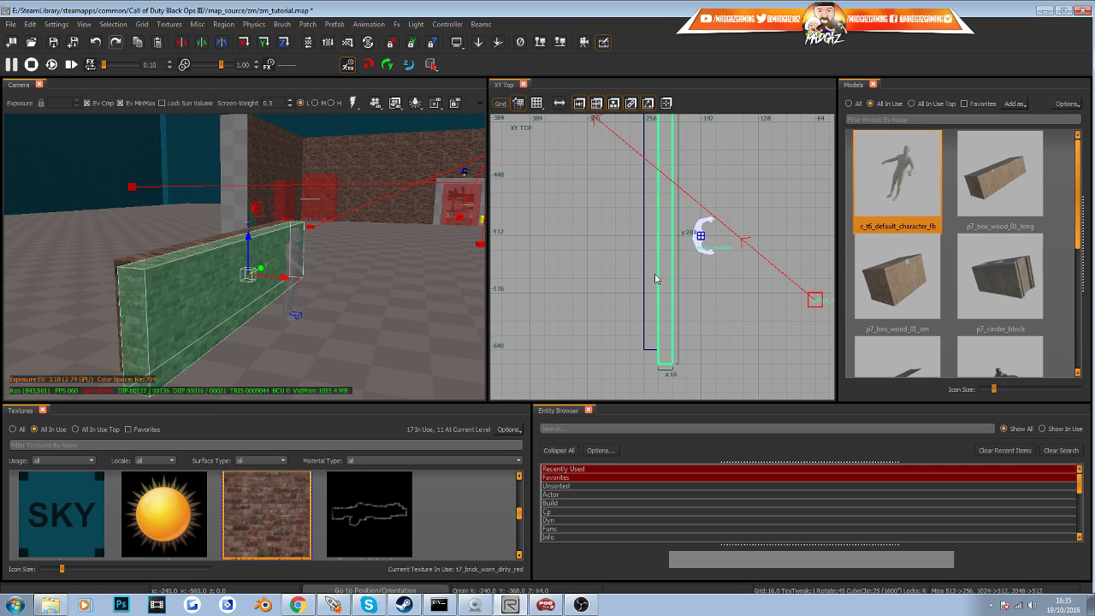
left_click_drag(669, 318, 699, 301)
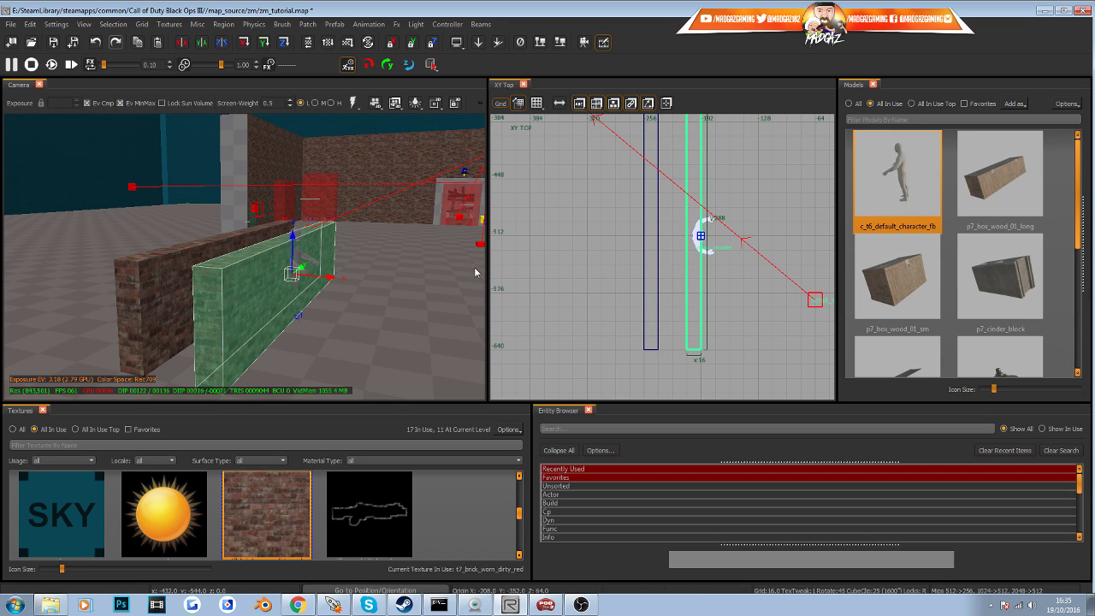
Rotate the copied wall about the Z axis and place it against the first wall's end to form an L-shaped corner
left_click(285, 44)
left_click_drag(594, 231, 558, 336)
key("Escape")
Create a brick block 32 units wide, 16 deep and 32 high and set it on top of the second wall's free end
mouse_move(342, 318)
right_mouse_down()
mouse_move(351, 308)
mouse_move(307, 318)
mouse_move(312, 330)
mouse_move(376, 304)
mouse_move(291, 299)
mouse_move(329, 308)
mouse_move(299, 304)
mouse_move(308, 295)
mouse_move(286, 308)
mouse_move(316, 312)
mouse_move(266, 317)
mouse_move(231, 303)
mouse_move(342, 310)
mouse_move(278, 309)
mouse_move(310, 301)
mouse_move(272, 319)
mouse_move(312, 308)
mouse_move(303, 303)
mouse_move(295, 329)
mouse_move(287, 325)
mouse_move(329, 309)
mouse_move(299, 304)
mouse_move(287, 308)
mouse_move(299, 316)
mouse_move(272, 320)
mouse_move(301, 313)
mouse_move(329, 325)
mouse_move(256, 299)
mouse_move(295, 301)
mouse_move(282, 300)
right_mouse_up()
right_click_drag(697, 320, 464, 243)
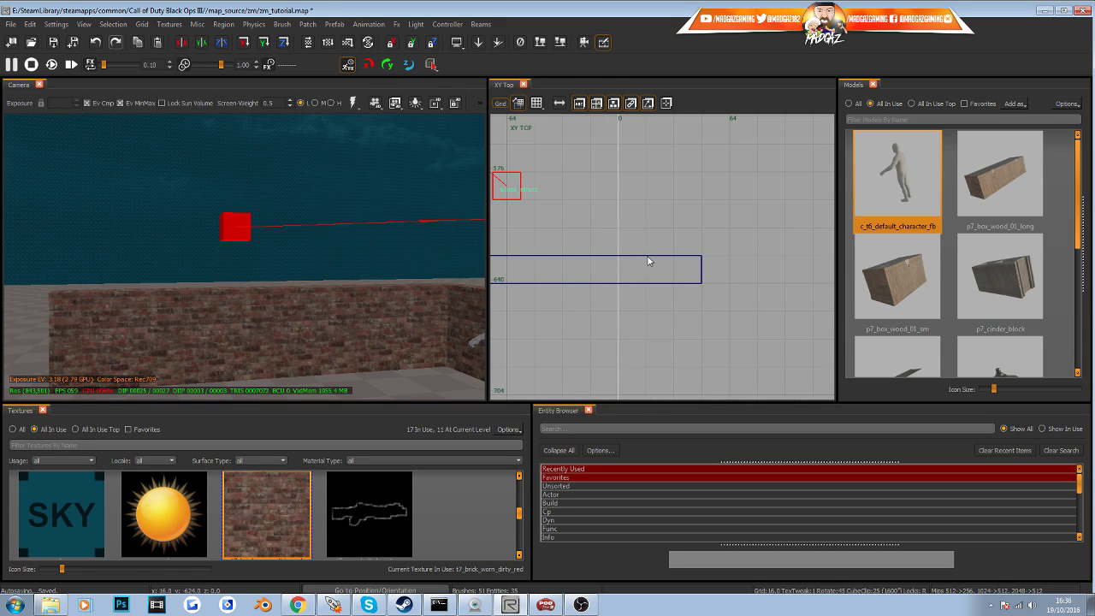
key("ctrl+Tab")
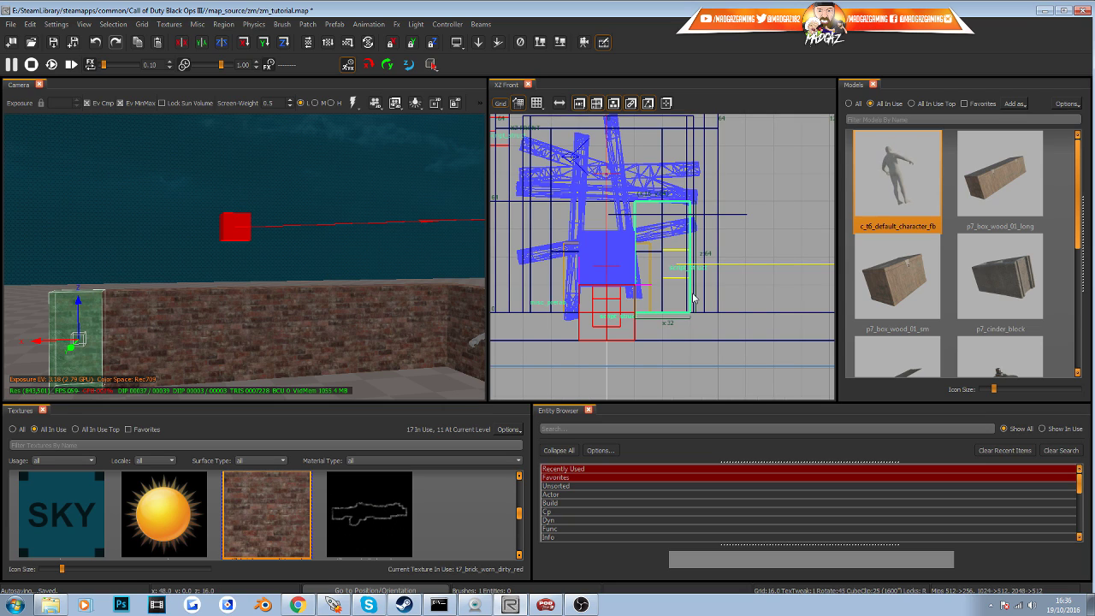
key("ctrl+Tab")
left_click_drag(673, 346, 664, 293)
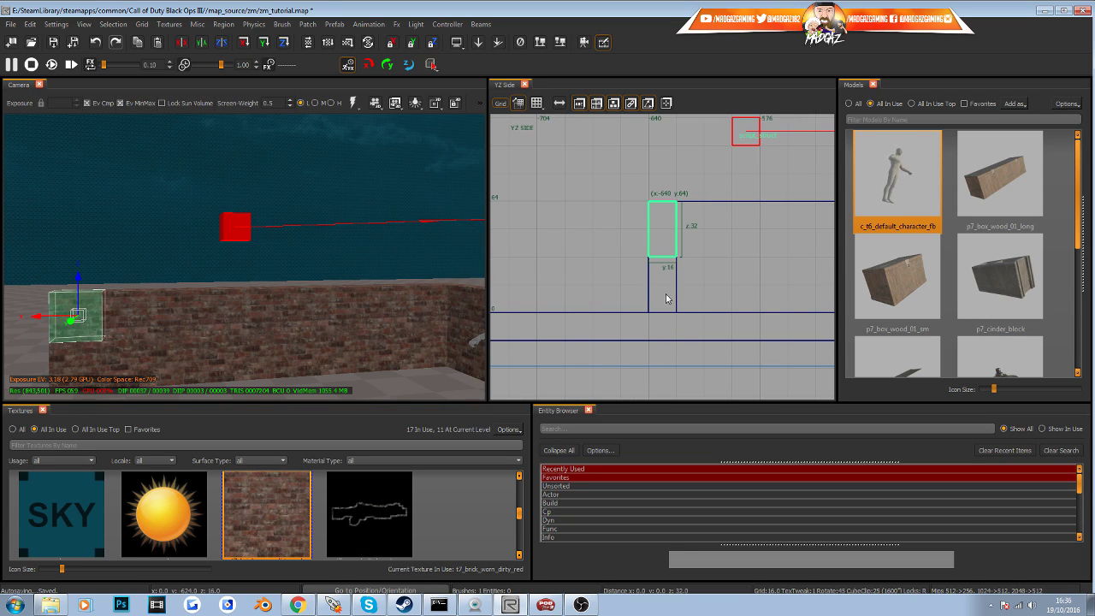
left_click_drag(659, 245, 657, 200)
key("Escape")
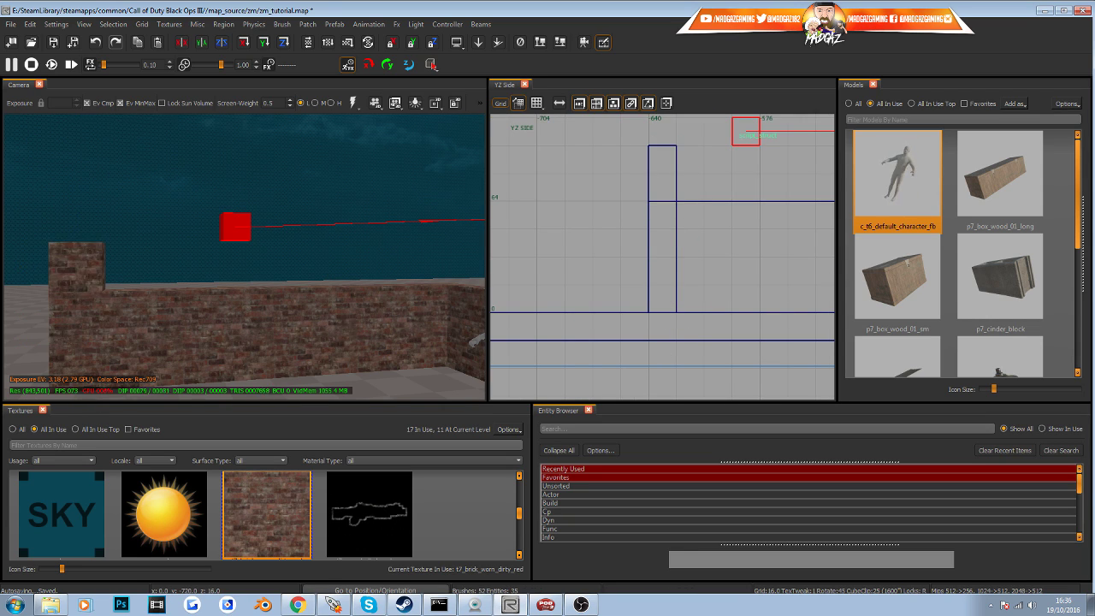
Duplicate the raised end block and place the copy along the wall top at x -48, leaving a gap
right_click_drag(309, 334, 222, 332)
right_click_drag(276, 287, 298, 287)
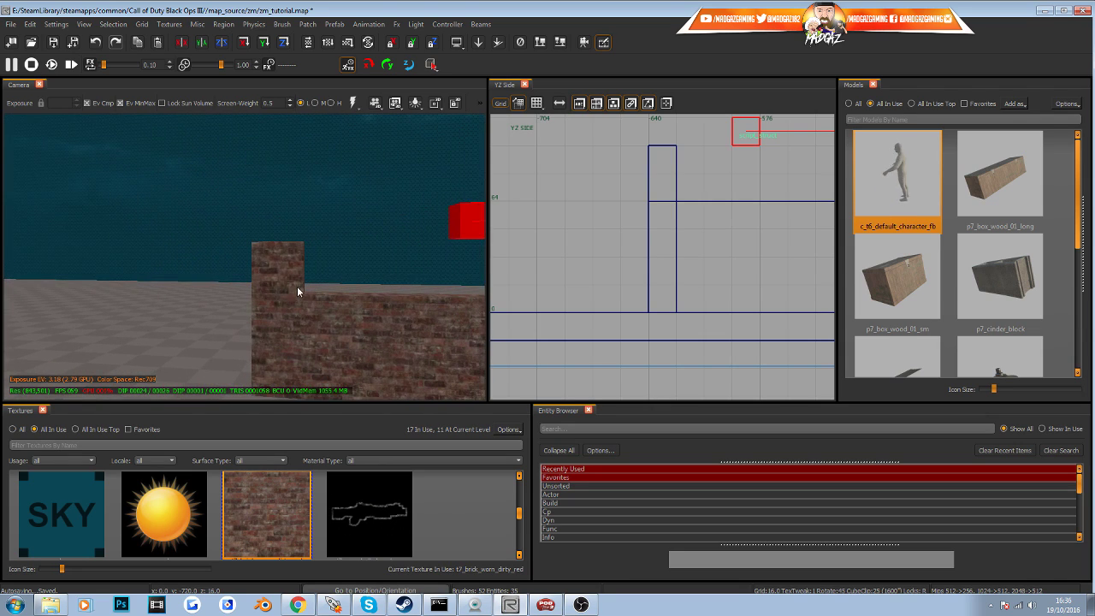
left_click(291, 272, "shift")
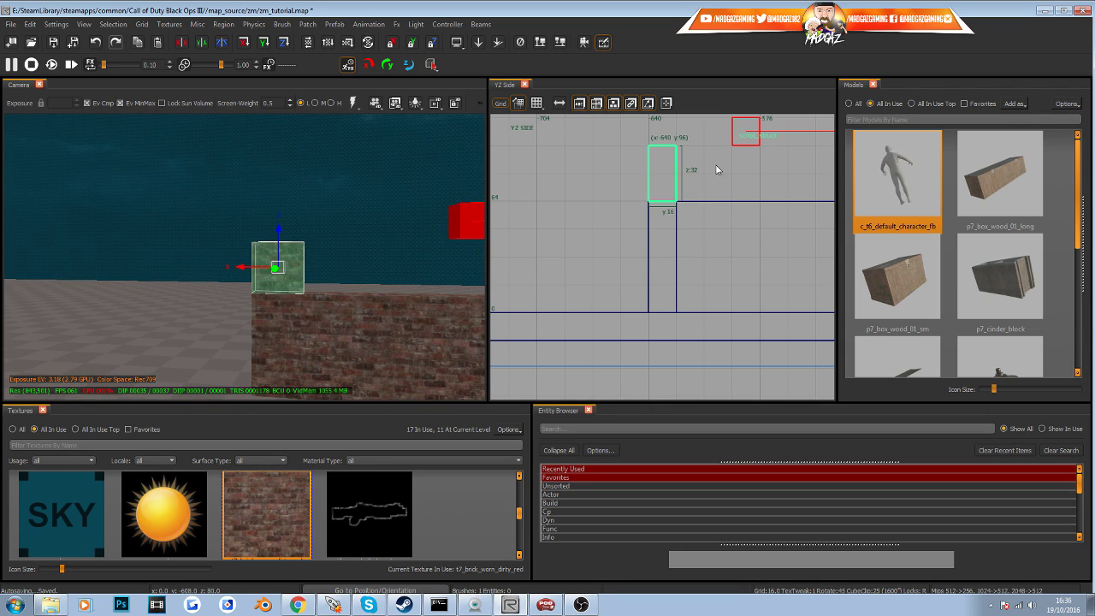
left_click_drag(653, 180, 679, 194)
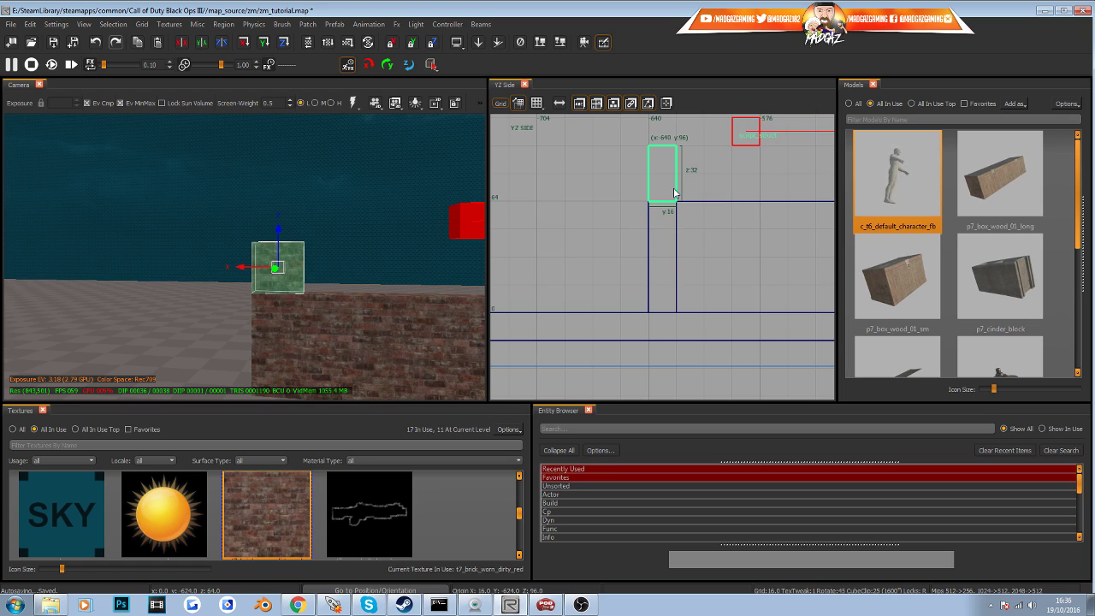
key("ctrl+Tab")
key("space")
left_click_drag(669, 258, 568, 262)
scroll(572, 270, "down", 4)
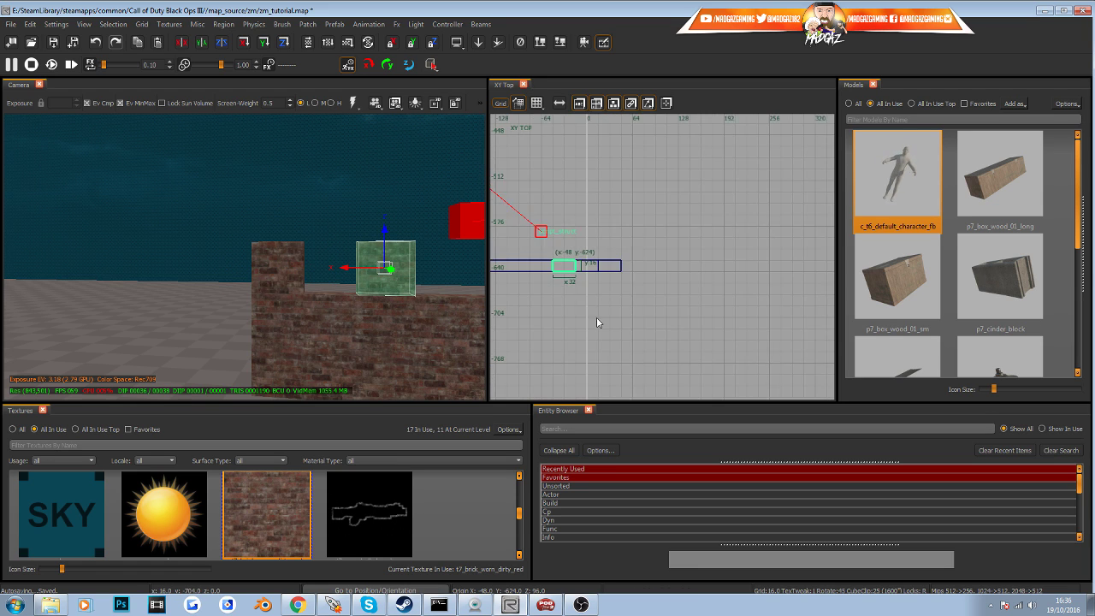
Space the copied block farther along the wall top and place another copy on the wall corner at x -256, y -624
right_click_drag(596, 317, 703, 293)
right_click_drag(376, 334, 377, 360)
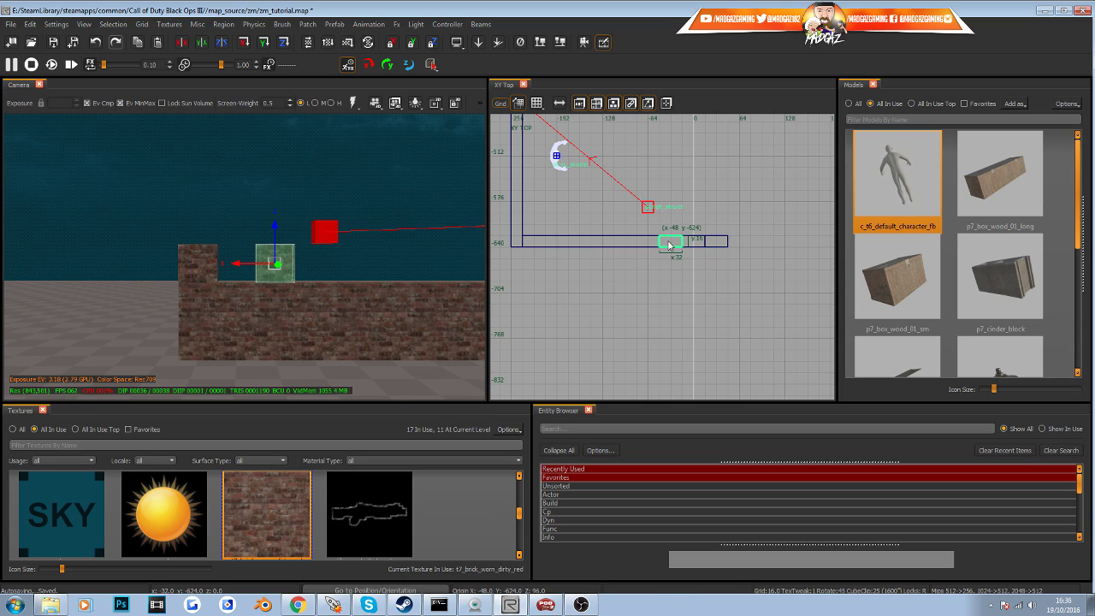
mouse_move(670, 245)
left_mouse_down()
mouse_move(609, 248)
mouse_move(639, 257)
mouse_move(523, 249)
left_mouse_up()
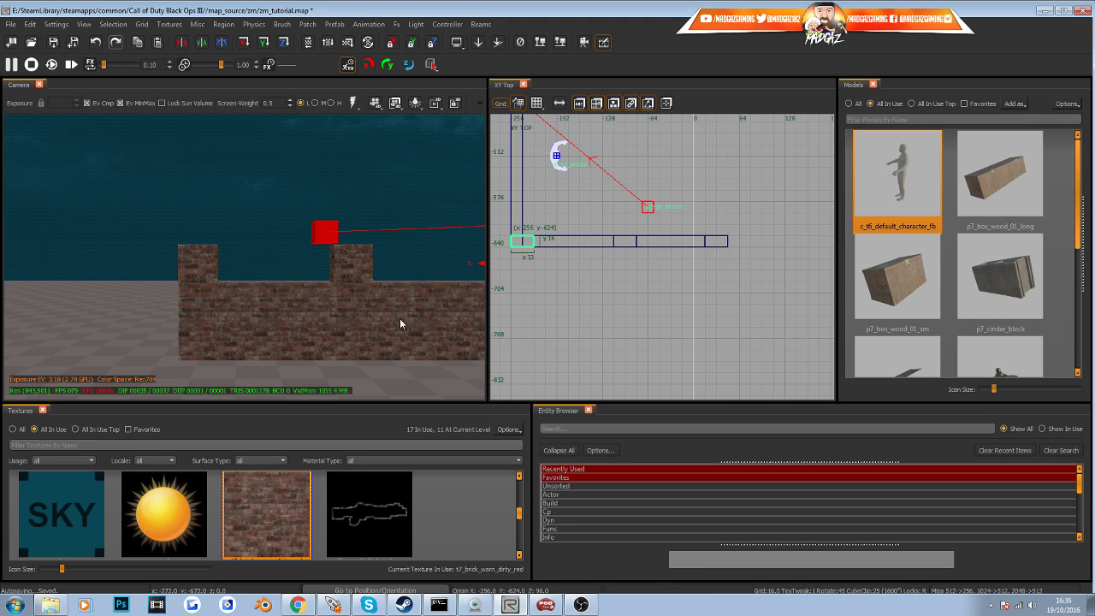
right_click_drag(395, 310, 475, 310)
key("Escape")
left_click(348, 272, "shift")
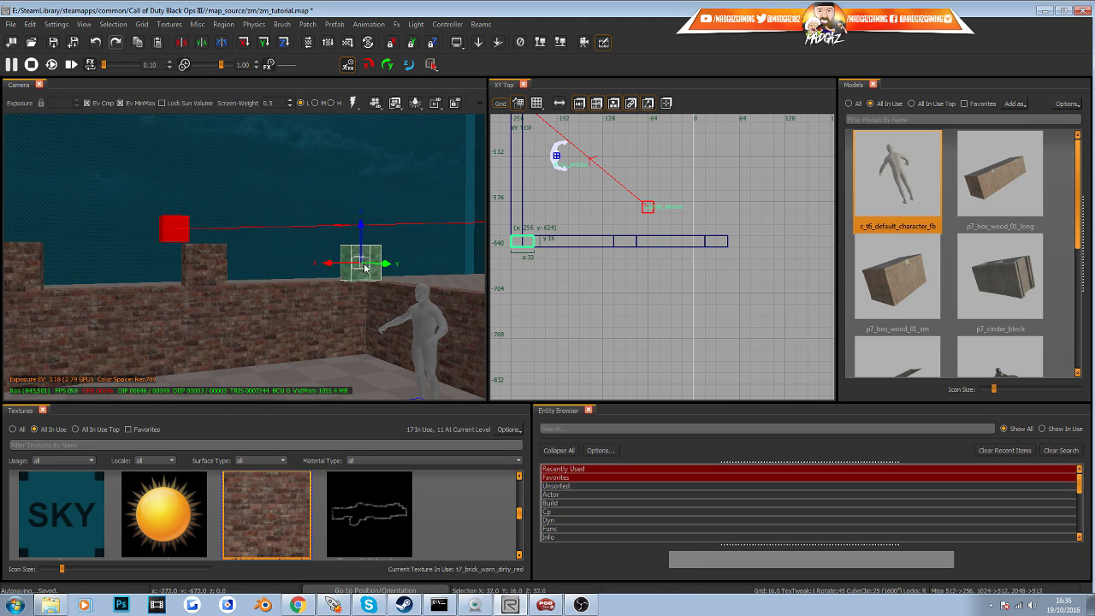
Duplicate the second wall's three raised blocks, rotate the copies about the Z axis and place them along the first wall's top
left_click(195, 275, "shift")
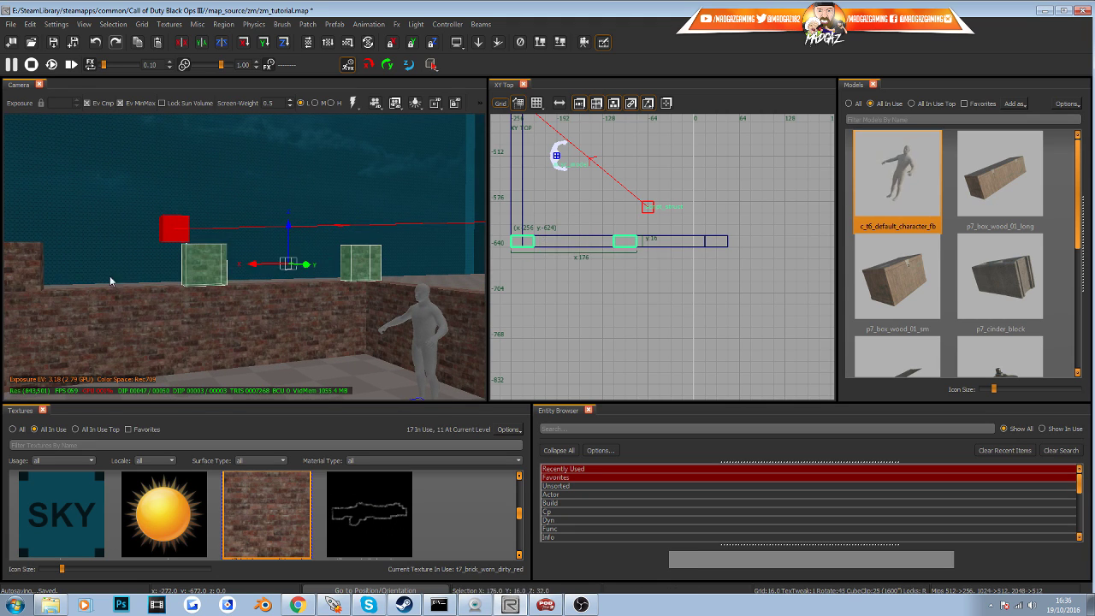
left_click(19, 274, "shift")
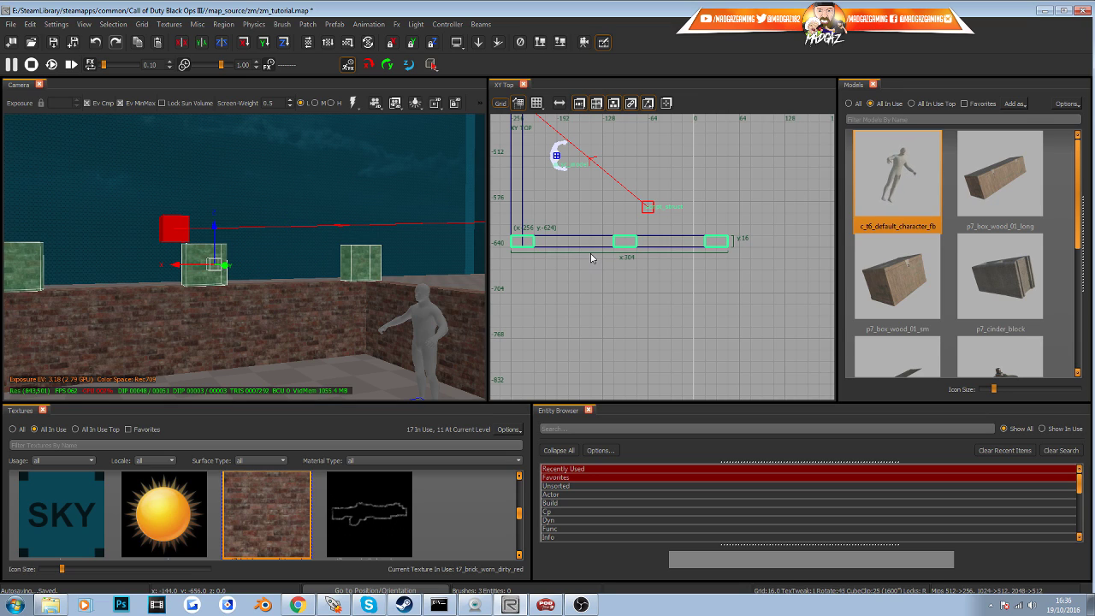
left_click_drag(595, 259, 609, 266)
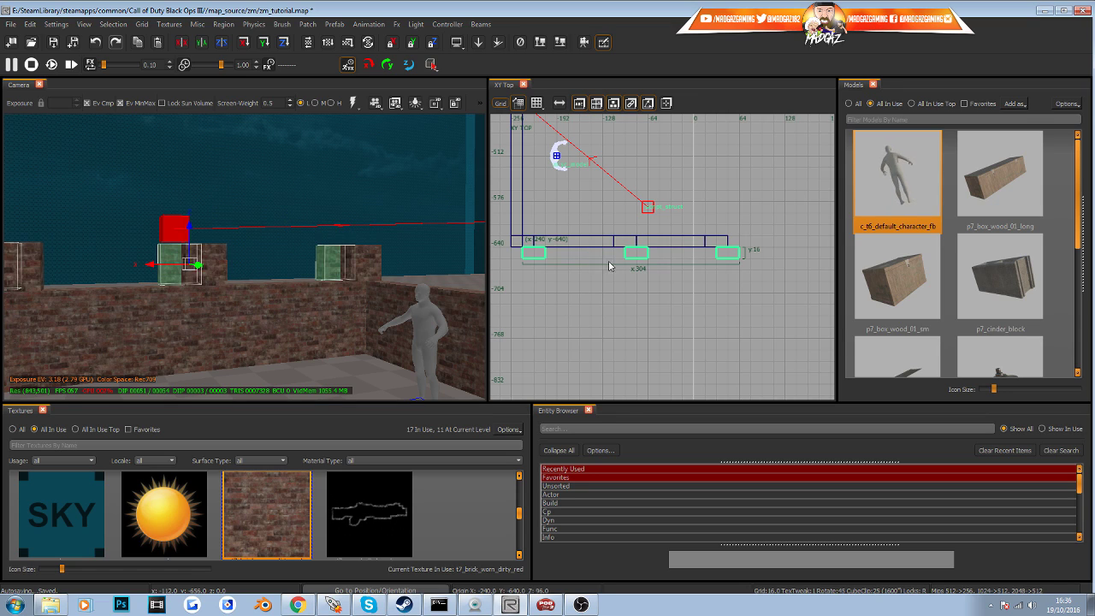
left_click(283, 42)
left_click_drag(632, 274, 557, 195)
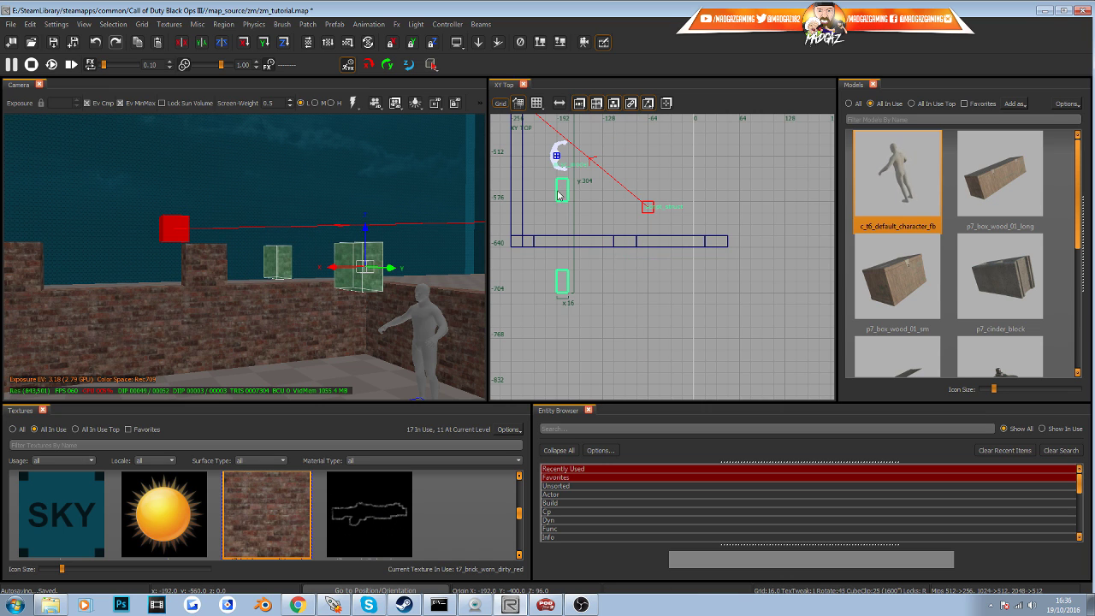
left_click_drag(565, 287, 520, 229)
mouse_move(372, 299)
right_mouse_down()
mouse_move(461, 299)
mouse_move(419, 286)
mouse_move(402, 252)
mouse_move(428, 308)
mouse_move(330, 297)
mouse_move(342, 306)
right_mouse_up()
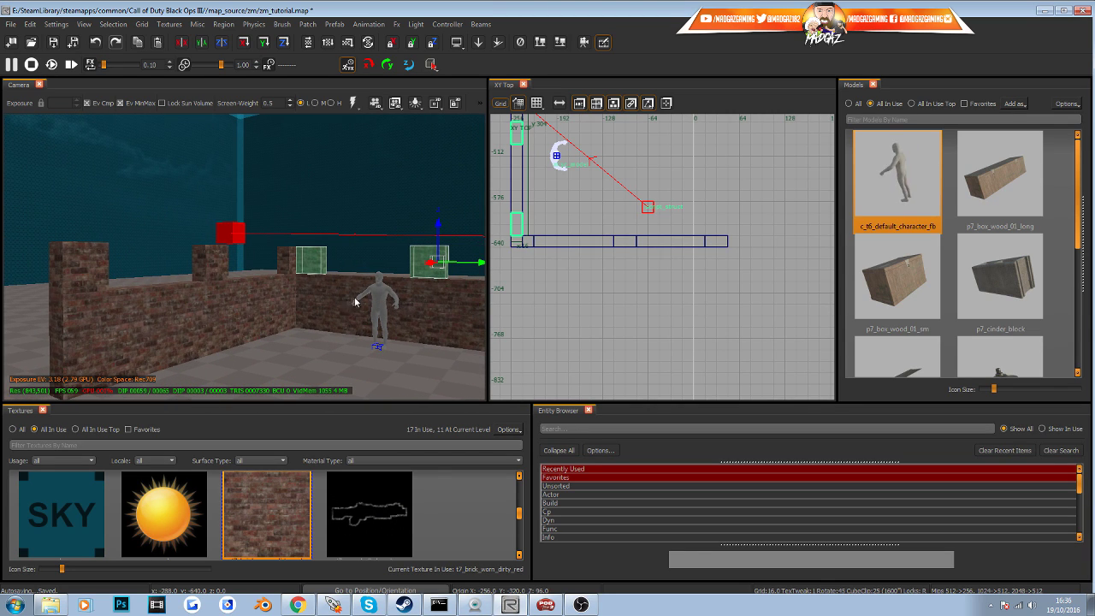
key("Escape")
Move the overhanging end block 32 units back along Y so it sits flush with the first wall's end
right_click_drag(342, 324, 387, 287)
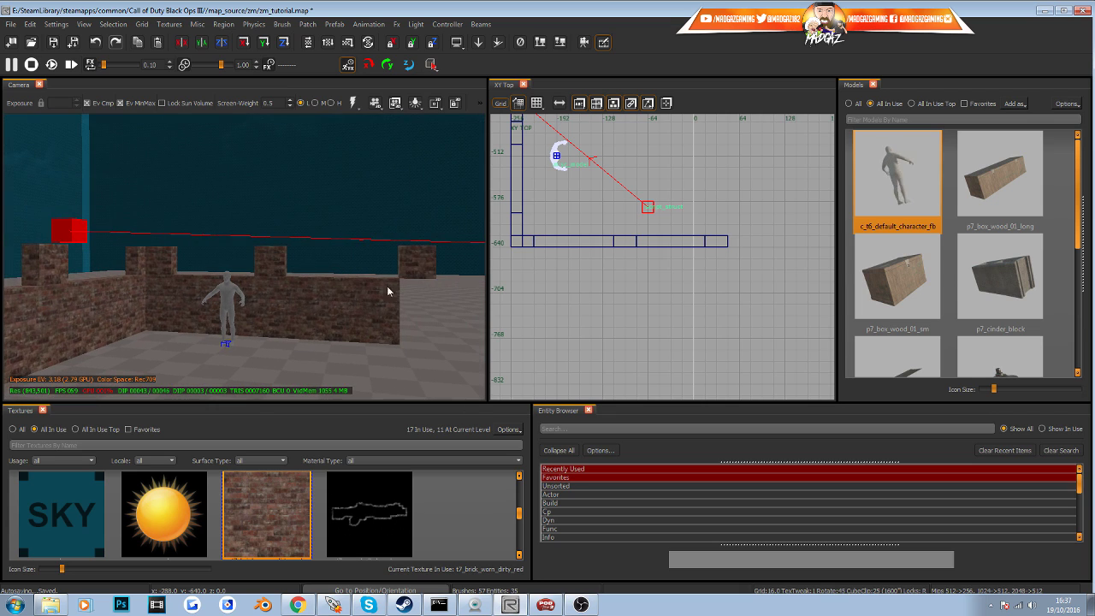
left_click(413, 271, "shift")
left_click_drag(462, 266, 415, 266)
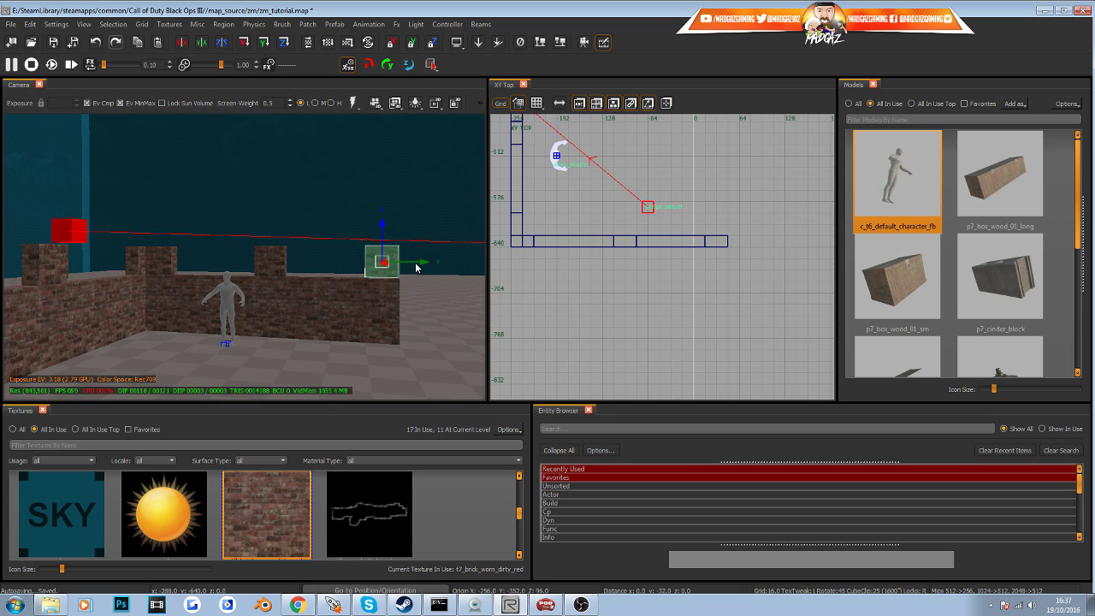
key("Escape")
Examine the top of the brick wall in the gap between two raised blocks up close
key("w")
right_click_drag(327, 319, 203, 315)
key("s")
key("w")
key("s")
key("w")
key("s")
key("w")
key("s")
key("w")
key("s")
key("w")
key("w")
right_click_drag(236, 231, 239, 252)
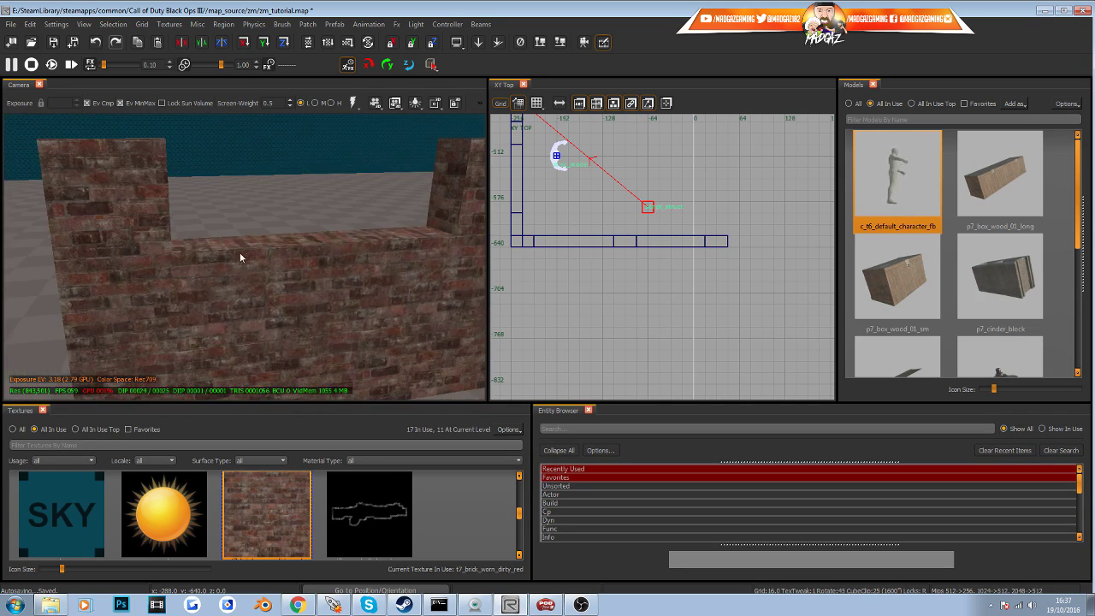
left_click(241, 245, "shift")
key("Escape")
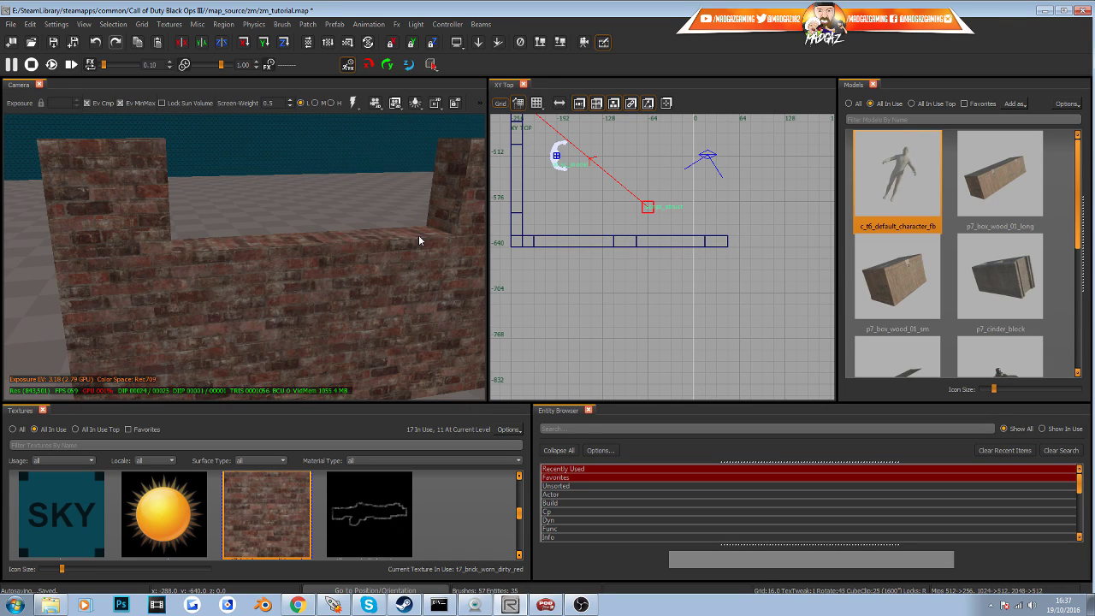
Reduce the grid size to 2 and draw a slab 112 by 20 units filling the second wall's gap beside the corner block
scroll(573, 248, "up", 5)
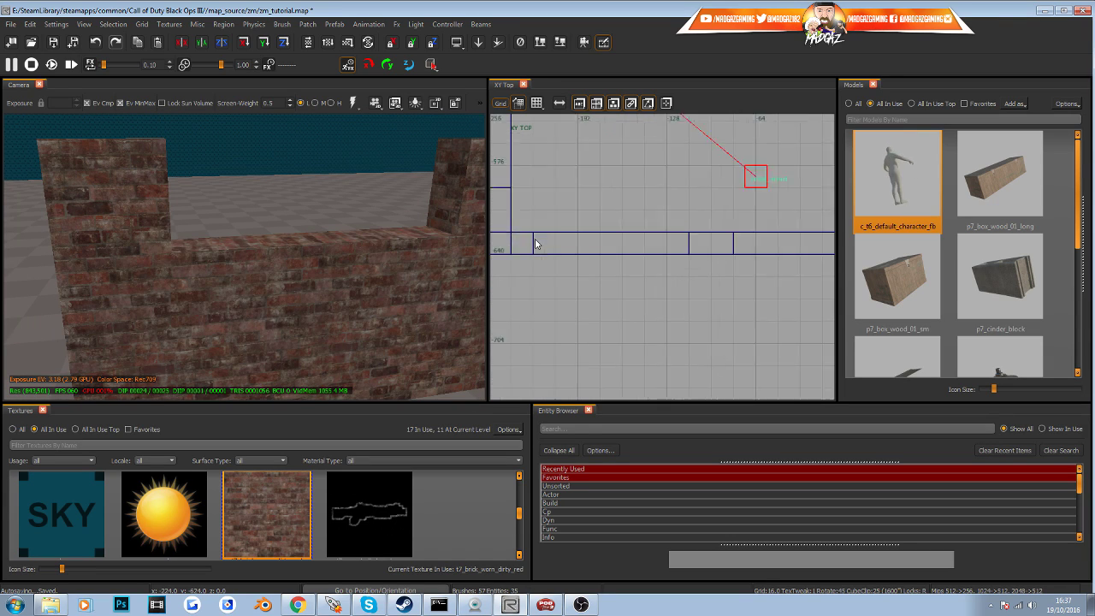
left_click(536, 102)
left_click(554, 172)
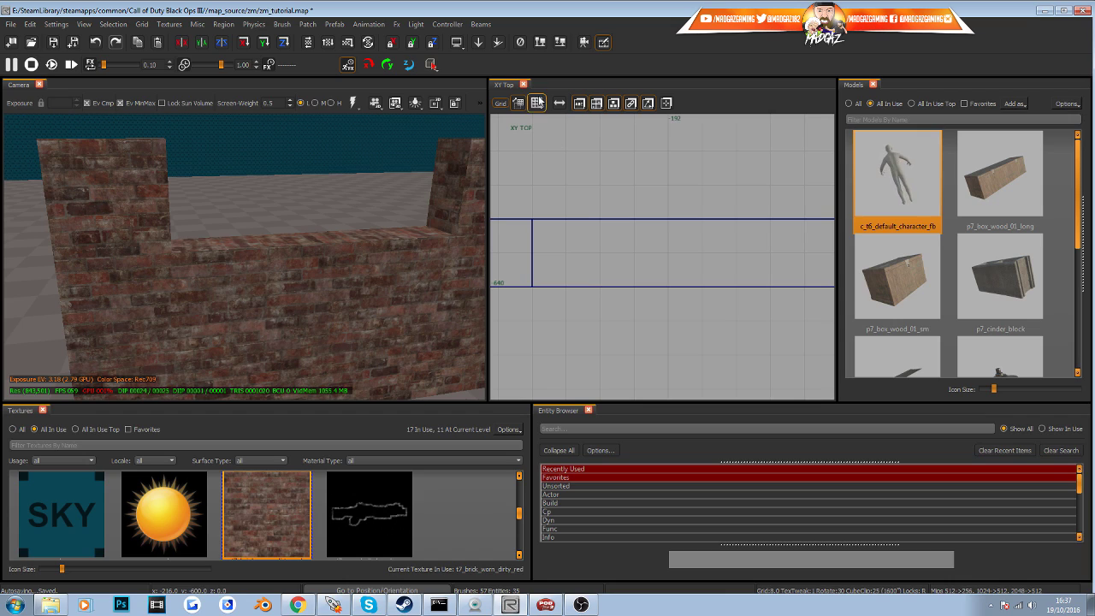
left_click(539, 101)
left_click(551, 150)
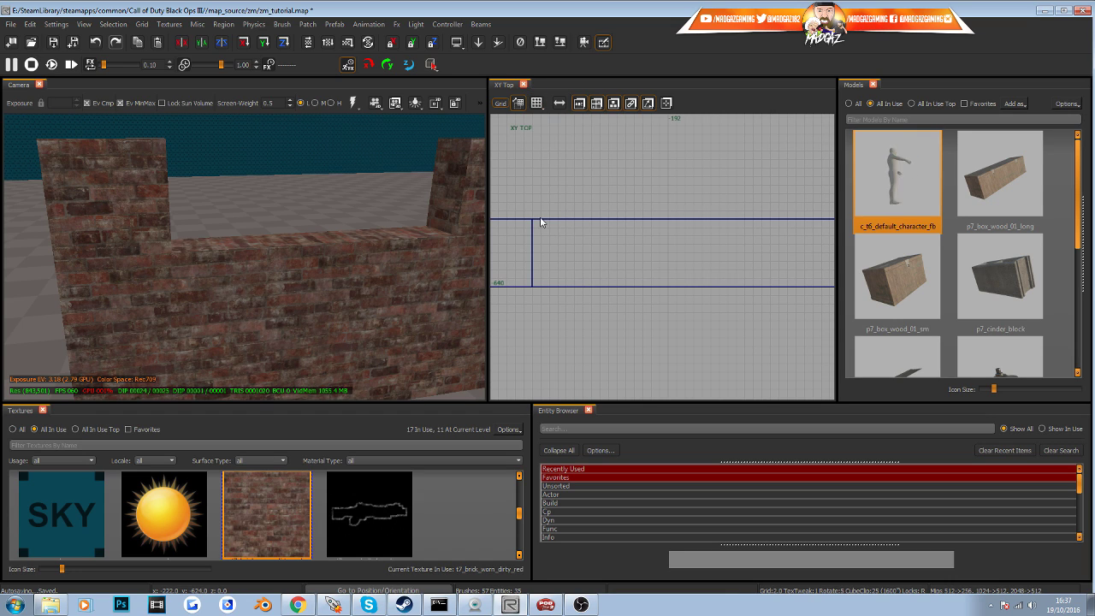
left_click_drag(531, 216, 593, 306)
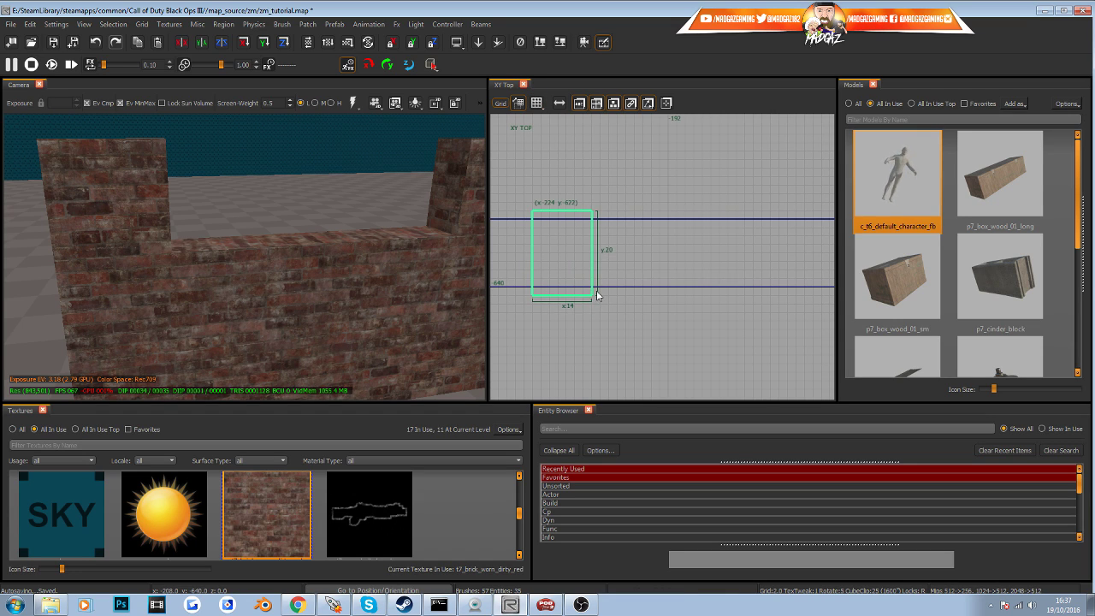
scroll(607, 294, "down", 5)
right_click_drag(640, 291, 607, 288)
mouse_move(585, 285)
left_mouse_down()
mouse_move(657, 278)
mouse_move(612, 295)
left_mouse_up()
Reduce the slab's height to 2 units so it lies flat on the wall top
scroll(649, 281, "up", 10)
mouse_move(359, 235)
right_mouse_down()
mouse_move(377, 227)
mouse_move(352, 190)
right_mouse_up()
key("ctrl+Tab")
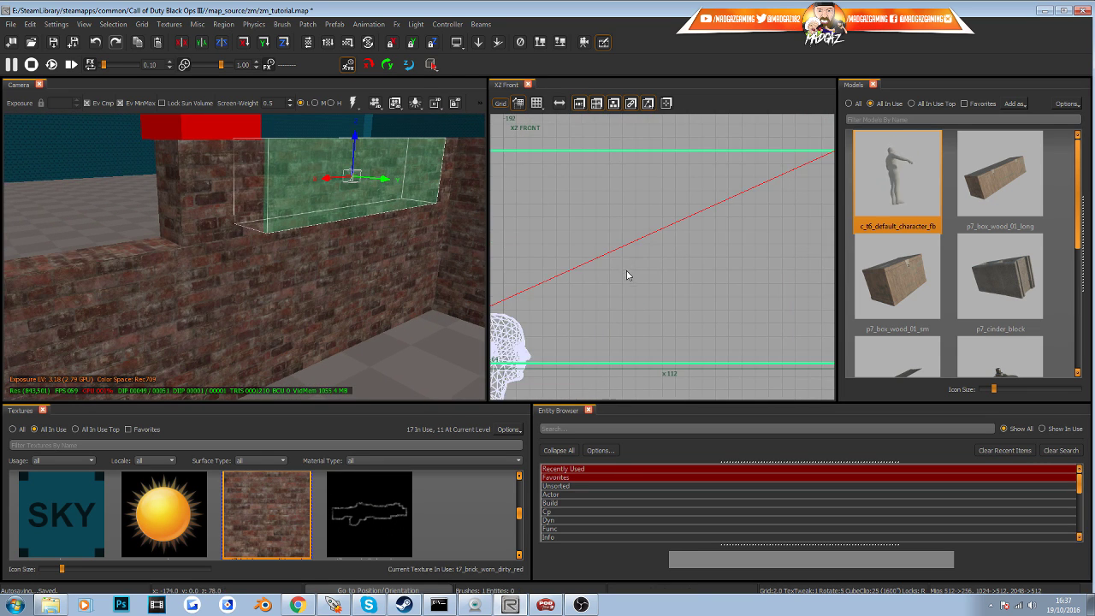
scroll(626, 270, "up", 3)
left_click_drag(659, 212, 663, 271)
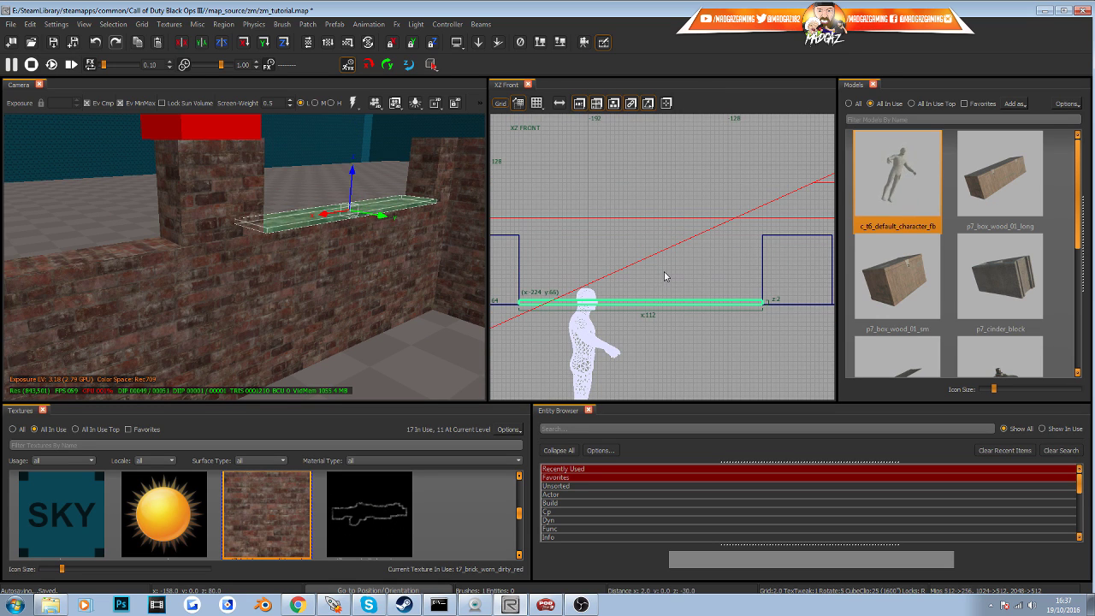
right_click_drag(365, 274, 291, 272)
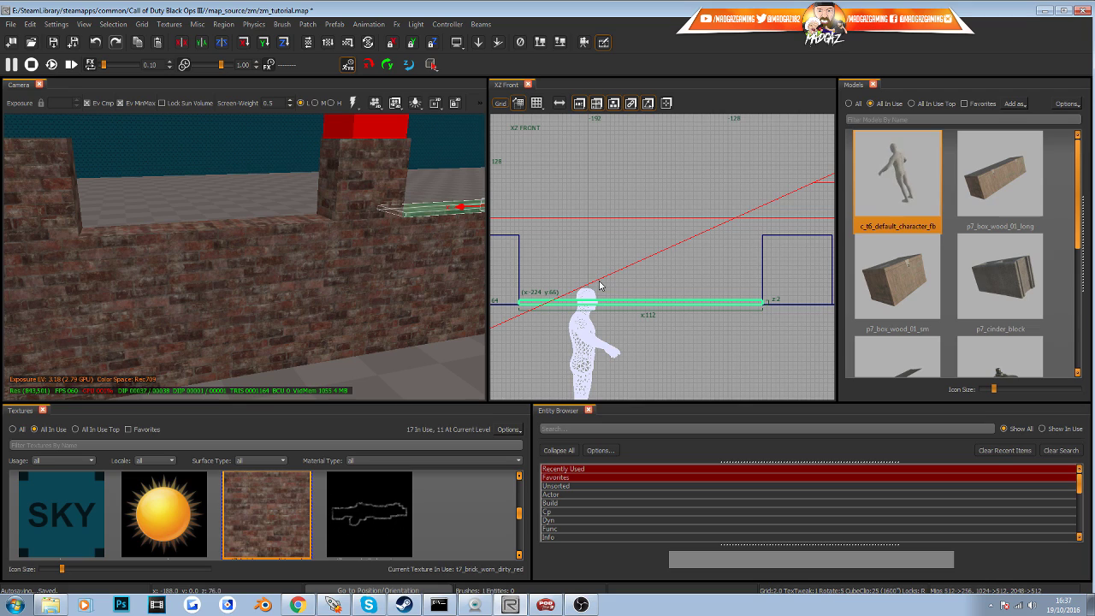
Search all textures for concrete and apply mtl_fxanim_gp_concrete_wall_weathered_01_crack to the slab
left_click(168, 449)
type("ol")
type("oncrete")
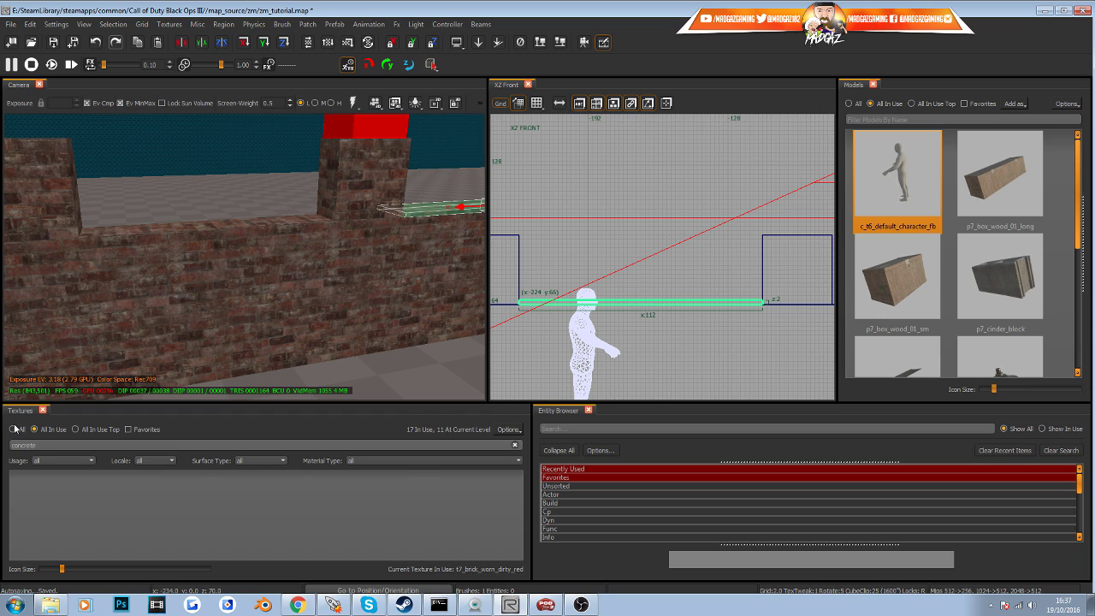
left_click(13, 428)
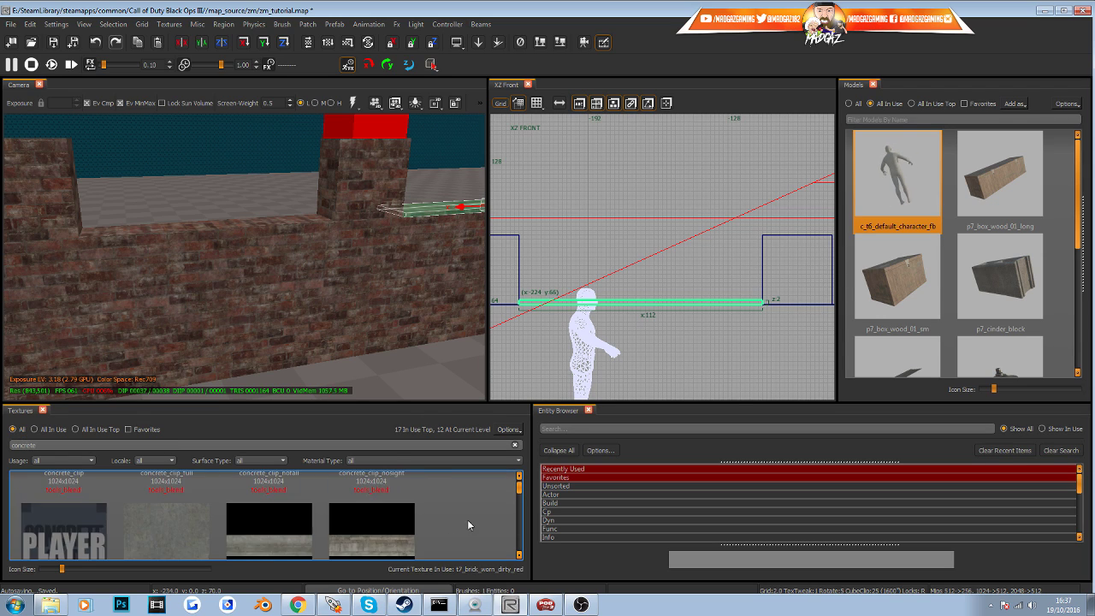
scroll(456, 503, "down", 1)
scroll(342, 520, "down", 1)
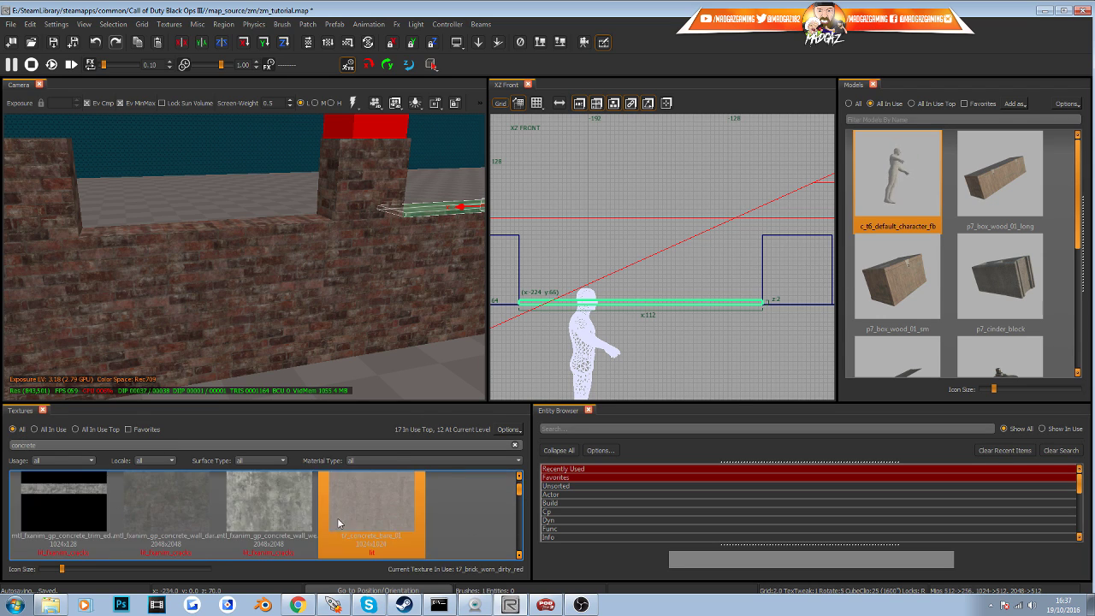
left_click(280, 502)
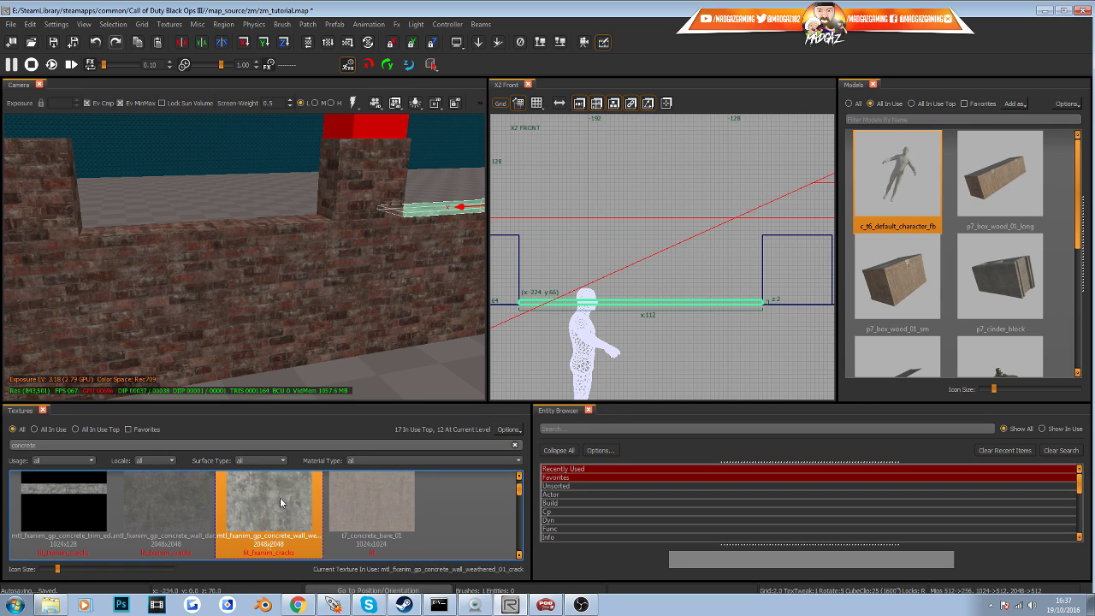
key("Escape")
right_click_drag(377, 270, 453, 282)
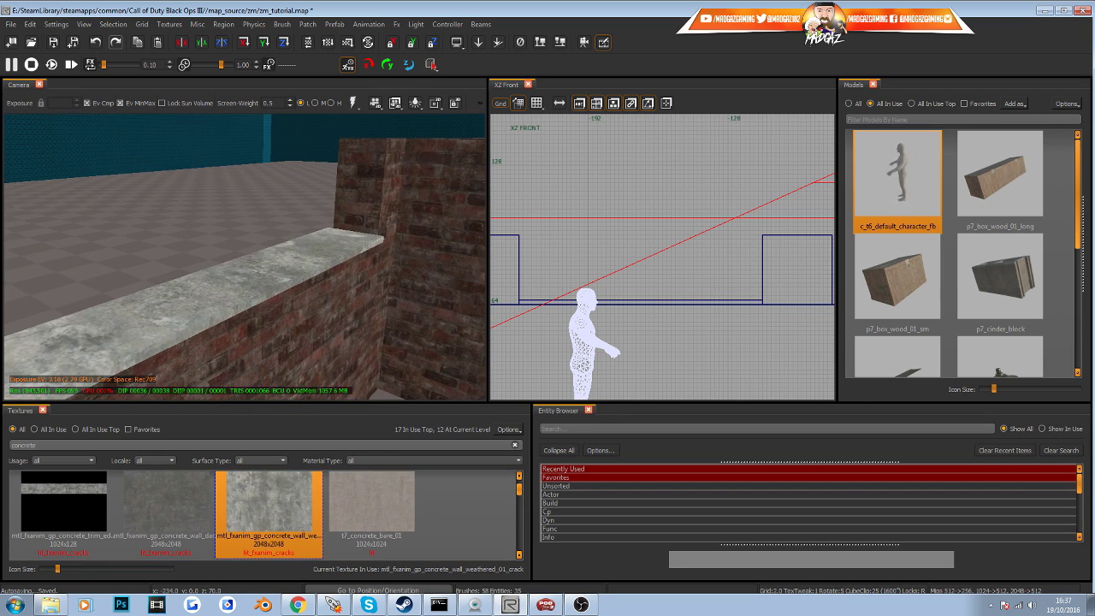
Duplicate the concrete slab and place the copy in the second wall's other gap at x -80, y -622
left_click(284, 263, "shift")
scroll(647, 311, "down", 4)
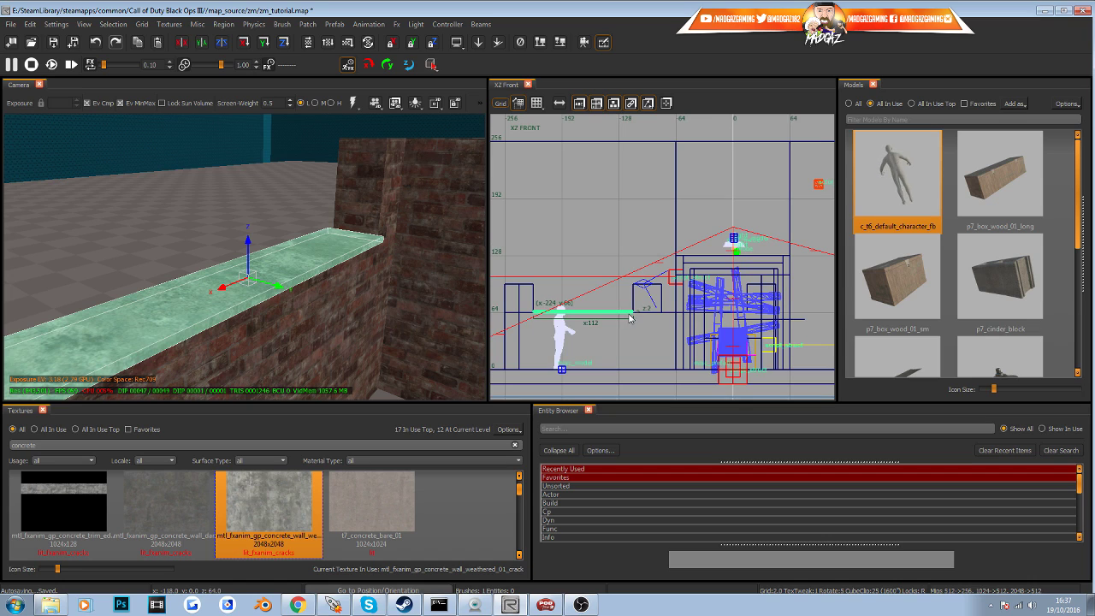
key("ctrl+Tab")
key("ctrl+Tab")
key("space")
left_click_drag(650, 264, 754, 257)
right_click_drag(753, 257, 701, 278)
scroll(702, 278, "up", 5)
left_click_drag(662, 306, 691, 315)
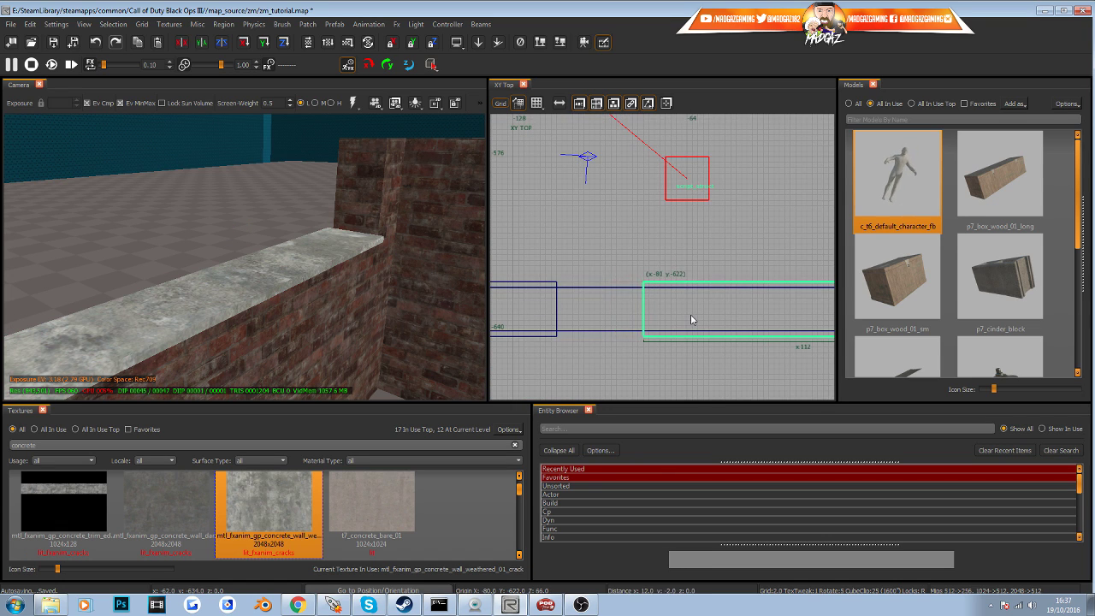
Shorten the copied slab to 96 units so it ends at the raised block on the wall's free end
scroll(716, 319, "down", 5)
right_click_drag(752, 319, 687, 321)
scroll(687, 321, "up", 7)
left_click_drag(711, 316, 647, 310)
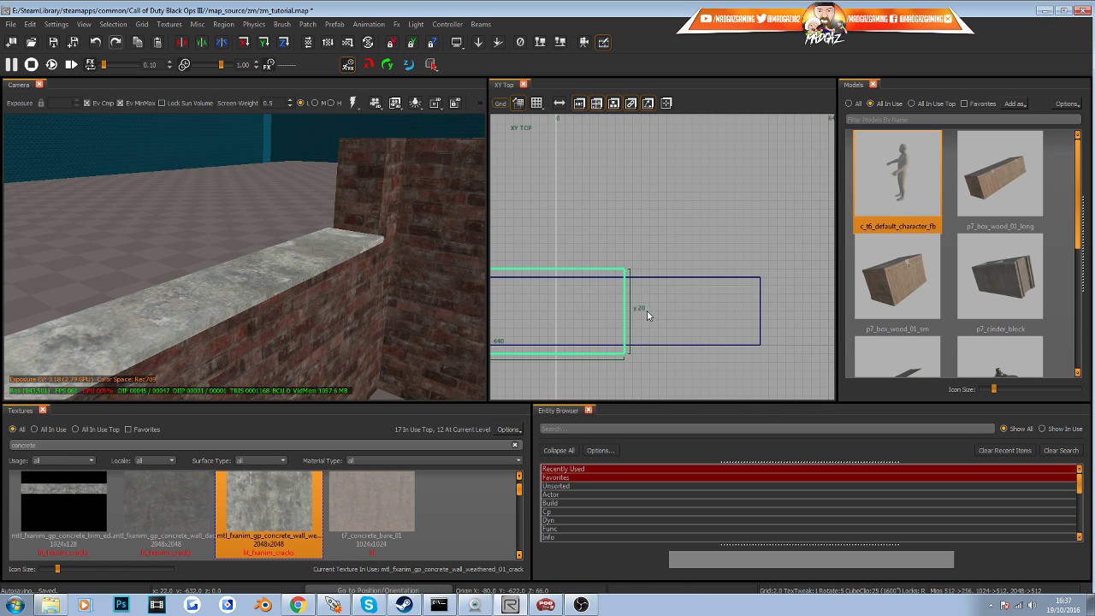
mouse_move(402, 265)
right_mouse_down()
mouse_move(445, 265)
mouse_move(342, 265)
mouse_move(470, 296)
right_mouse_up()
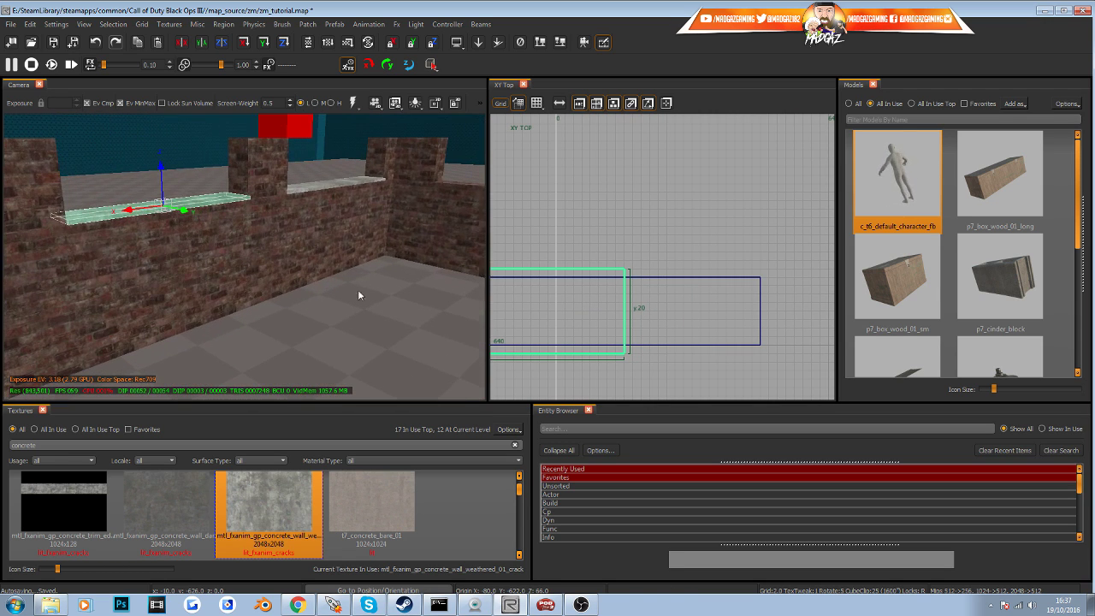
Duplicate the 96-unit slab, rotate the copy about the Z axis and place it in the first wall's gap nearest the corner
scroll(619, 299, "down", 4)
right_click_drag(584, 306, 757, 299)
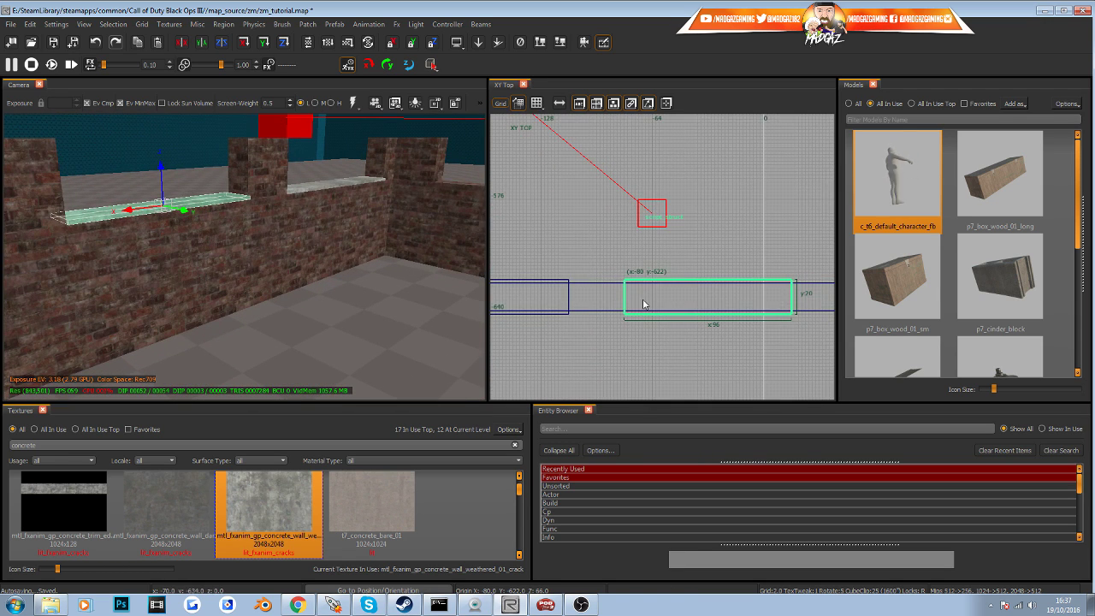
left_click(285, 43)
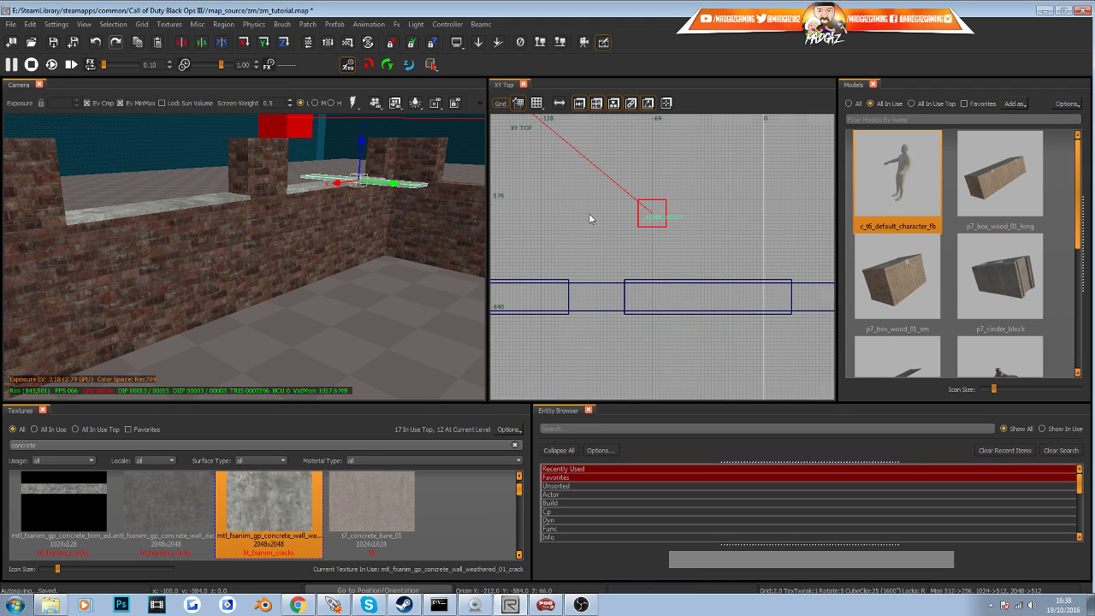
scroll(588, 214, "down", 6)
scroll(623, 306, "up", 6)
right_click_drag(623, 306, 796, 359)
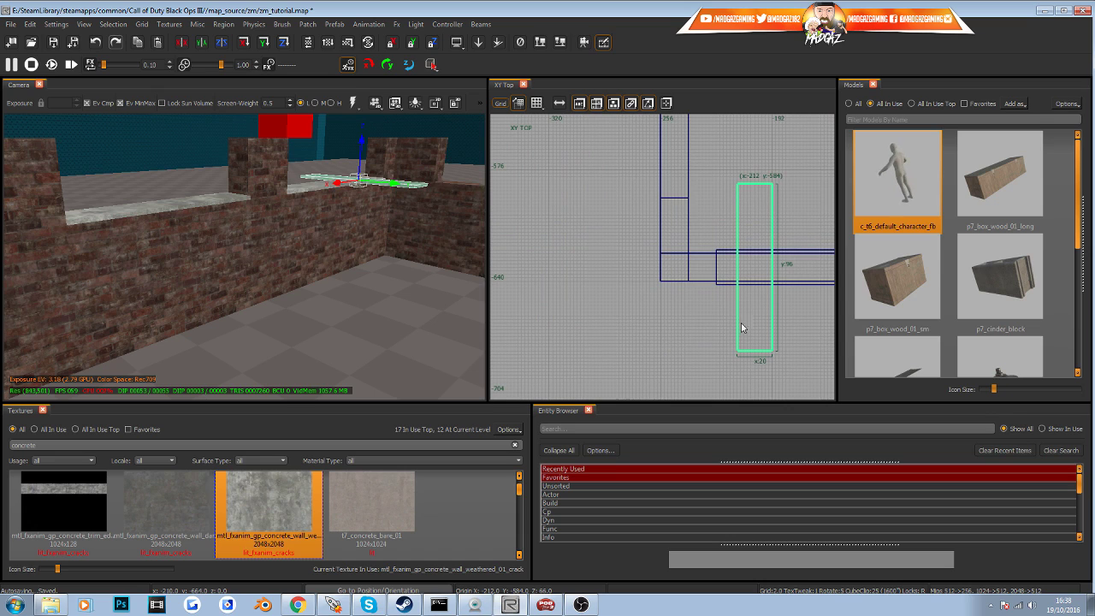
left_click_drag(756, 317, 698, 195)
Place another copy of the rotated concrete slab in the first wall's remaining gap
right_click_drag(697, 196, 719, 355)
mouse_move(723, 292)
left_mouse_down()
mouse_move(701, 264)
mouse_move(700, 179)
left_mouse_up()
scroll(700, 270, "down", 3)
scroll(702, 157, "up", 5)
mouse_move(403, 252)
right_mouse_down()
mouse_move(462, 251)
mouse_move(403, 251)
mouse_move(436, 252)
right_mouse_up()
key("Escape")
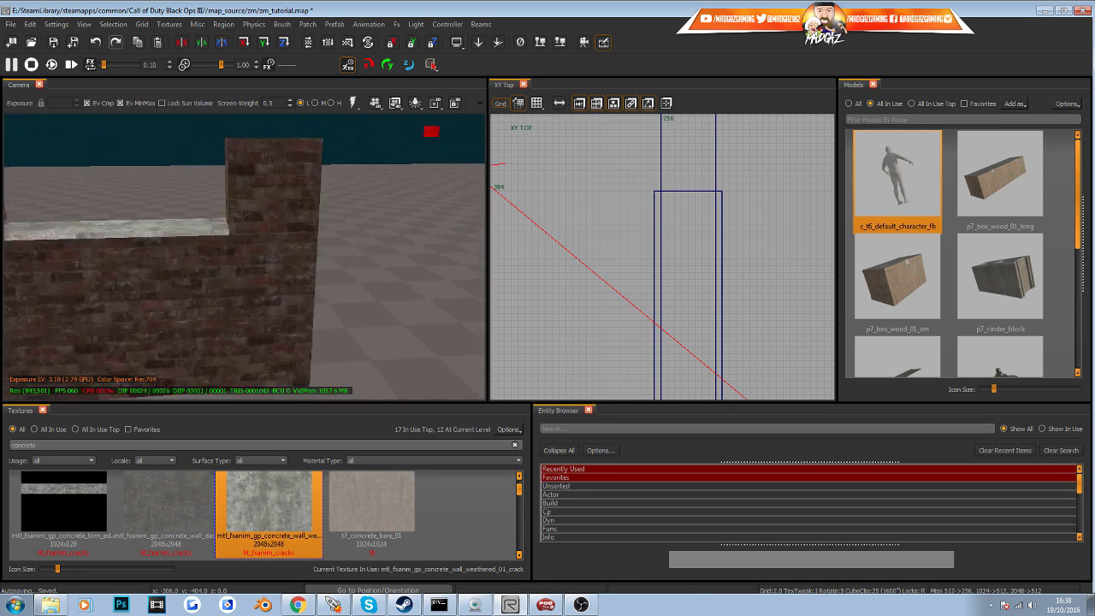
On a grid of 1, split off one upper long edge of the second wall's two concrete slabs with a clip 2 units across and 1 down
right_click_drag(245, 256, 282, 214)
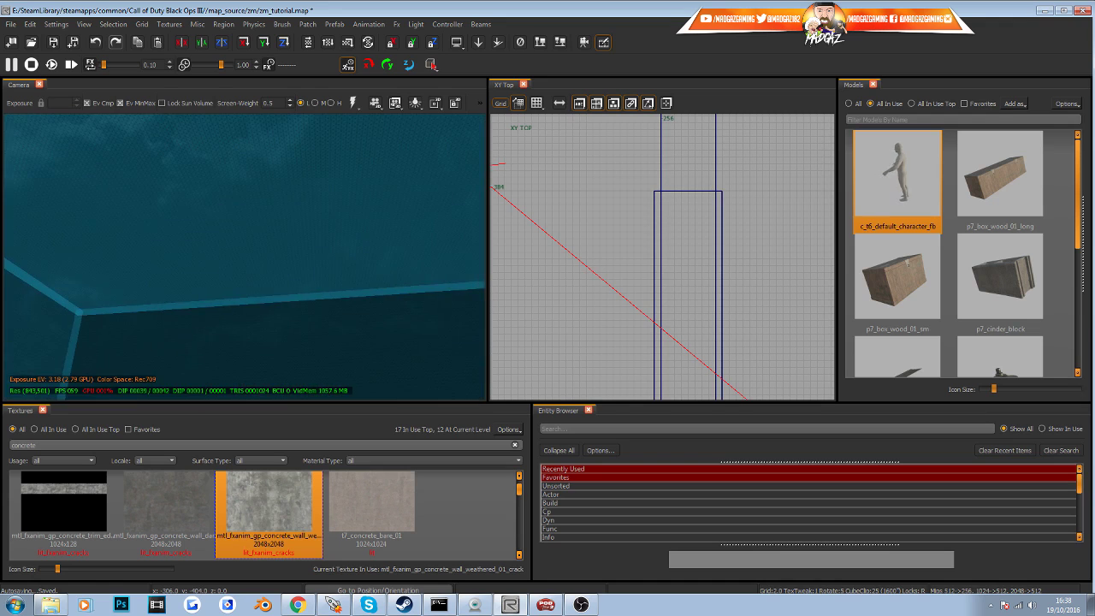
right_click_drag(403, 252, 402, 252)
left_click(371, 311, "shift")
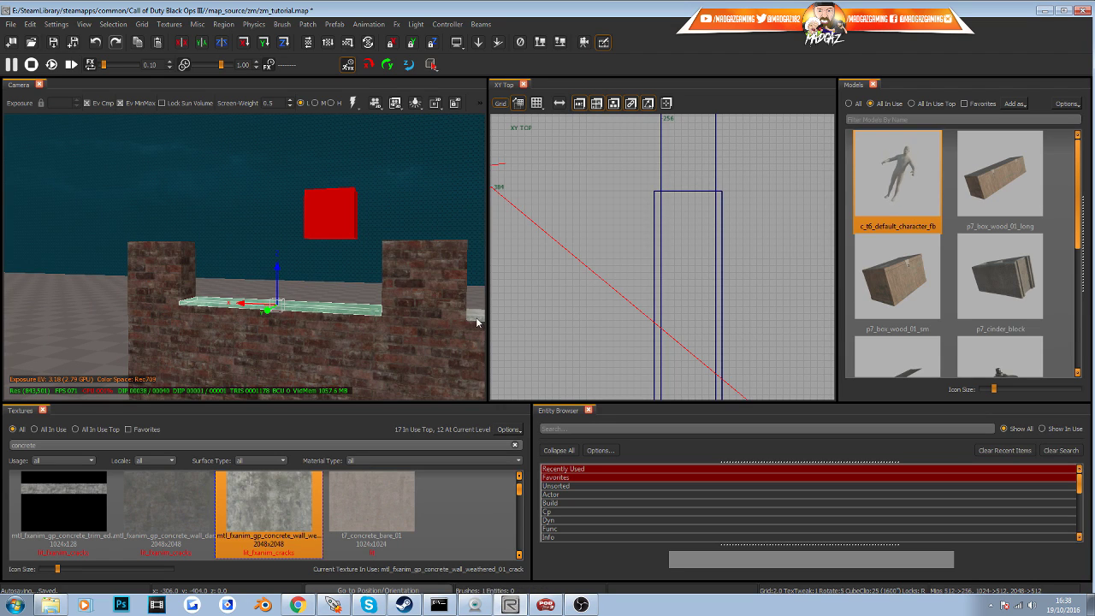
left_click(476, 318, "shift")
scroll(680, 304, "down", 4)
right_click_drag(681, 310, 682, 310)
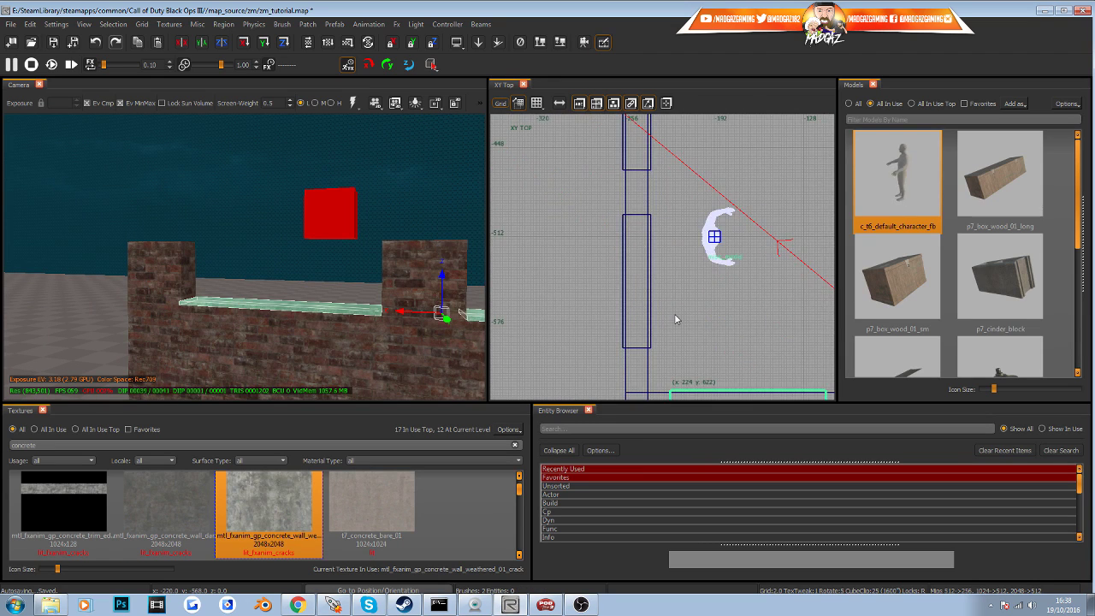
key("ctrl+Tab")
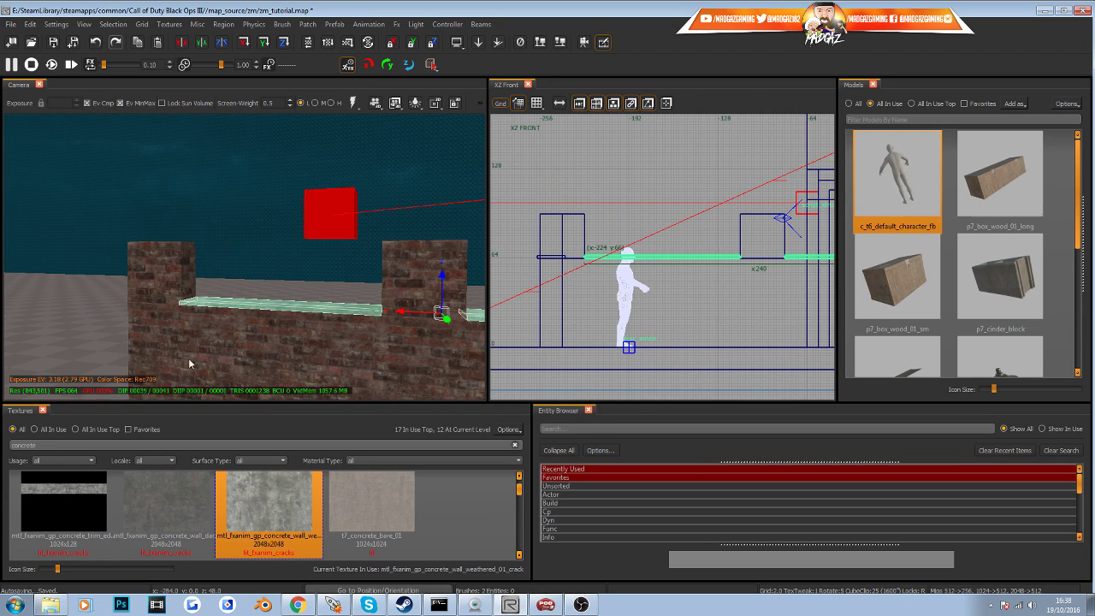
right_click_drag(190, 363, 190, 364)
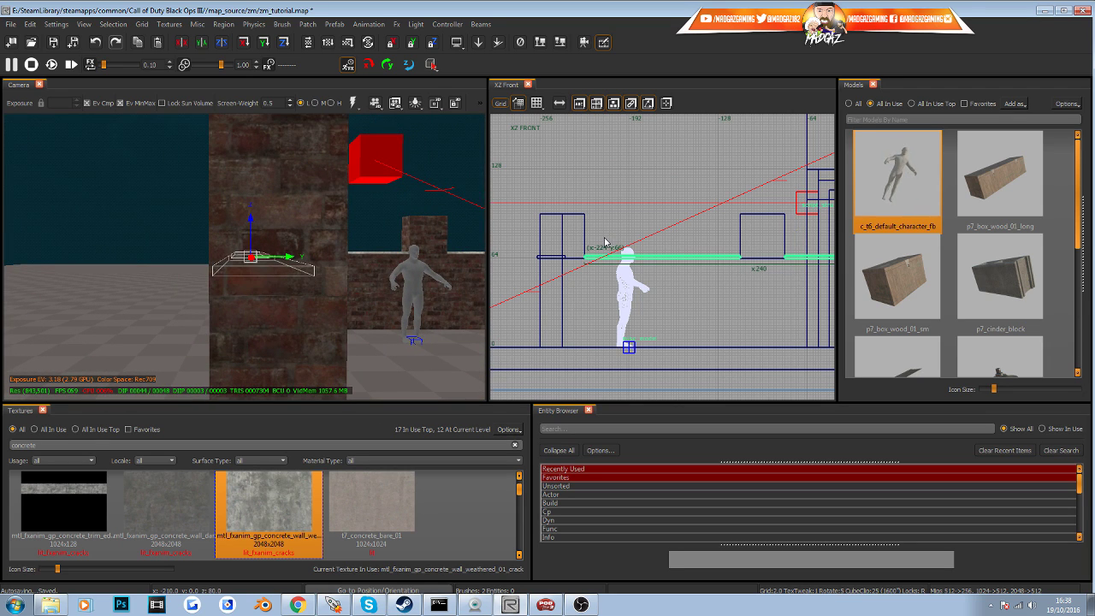
key("ctrl+Tab")
scroll(677, 289, "up", 5)
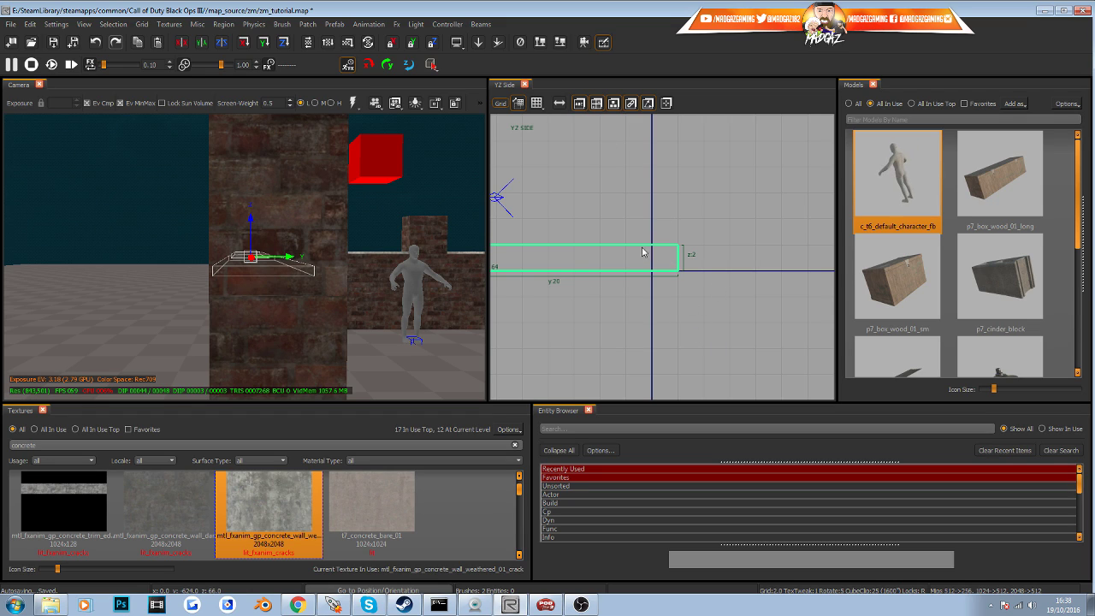
left_click(537, 103)
left_click(552, 140)
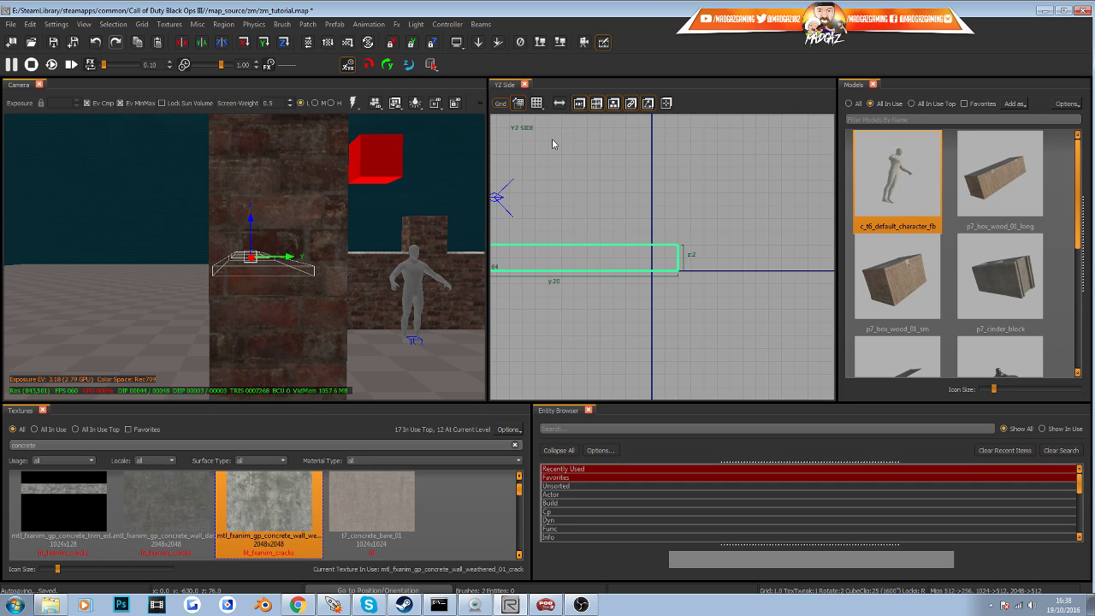
scroll(676, 265, "up", 2)
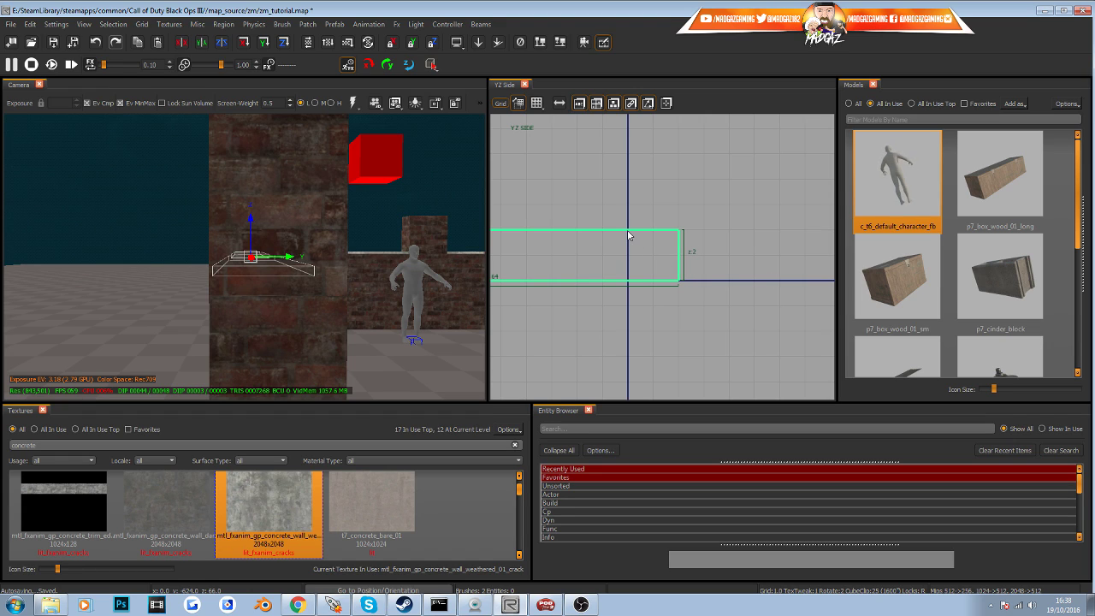
left_click(680, 255)
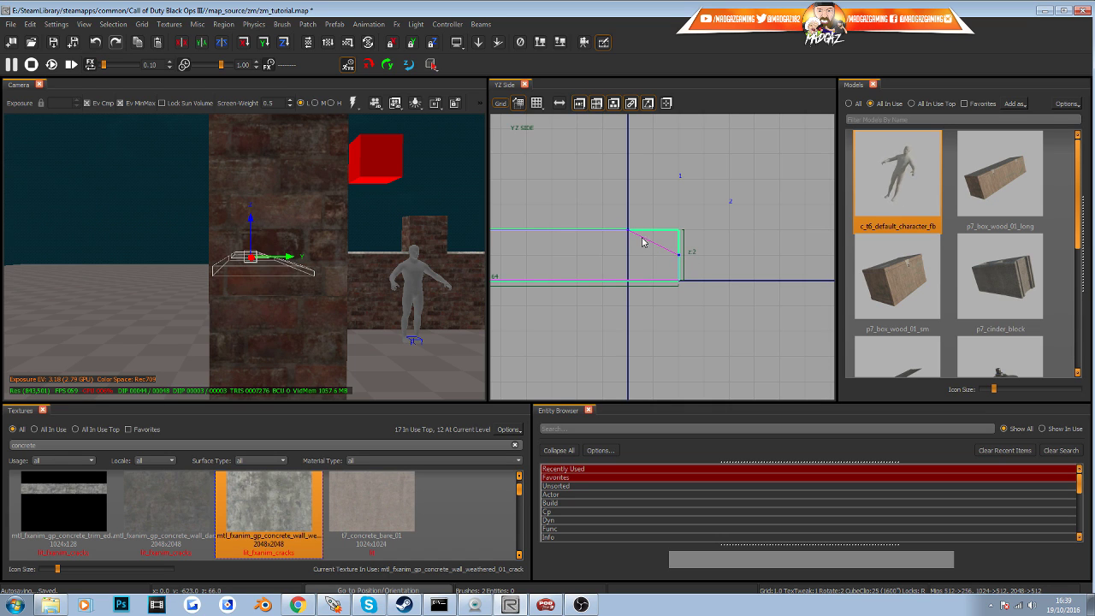
right_click_drag(332, 289, 336, 296)
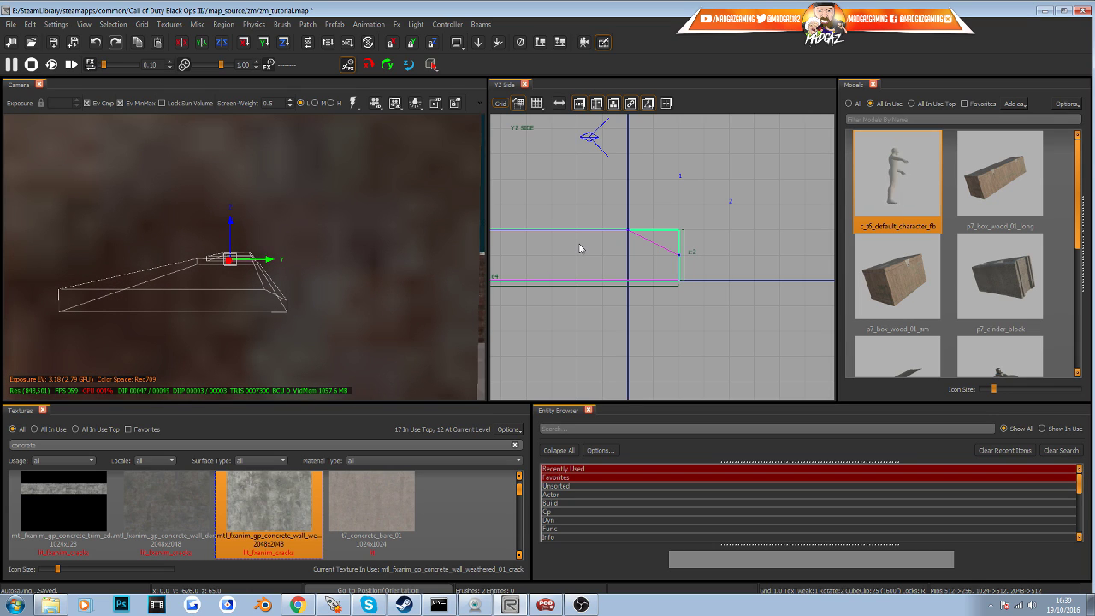
key("shift+Return")
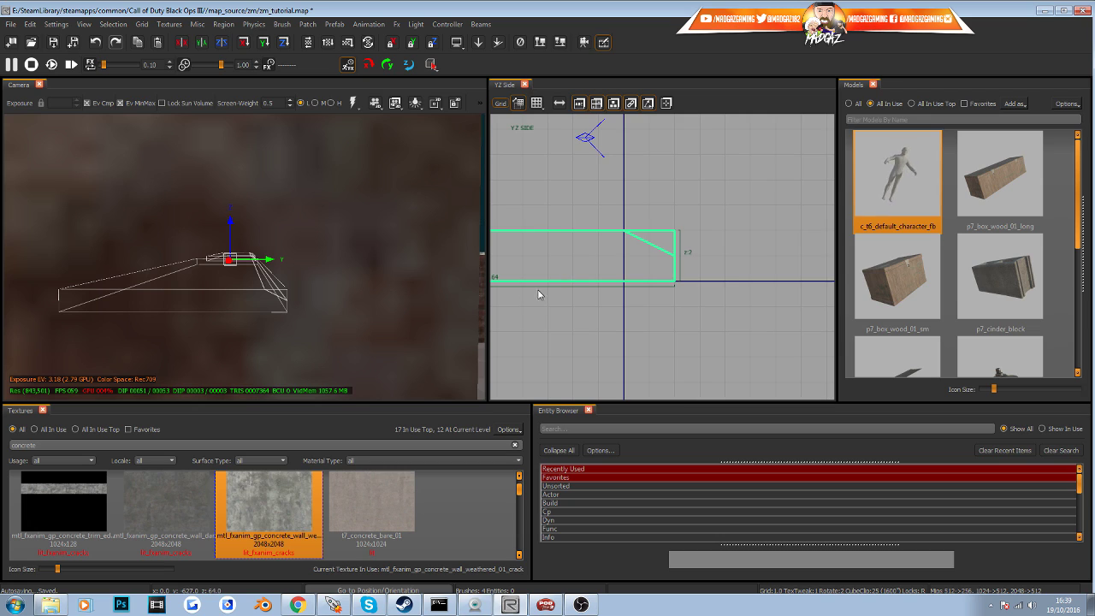
Split off the opposite upper edge of the same slabs with a diagonal clip from y -640, z 66 to y -642, z 65
scroll(538, 290, "down", 3)
right_click_drag(539, 291, 776, 301)
scroll(597, 278, "up", 4)
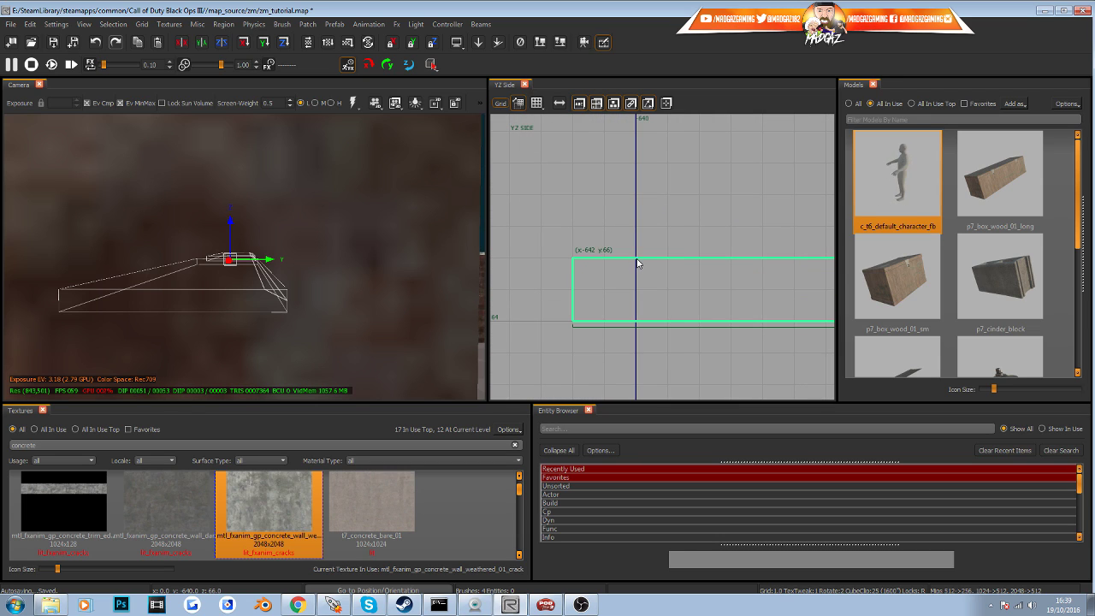
left_click(574, 289)
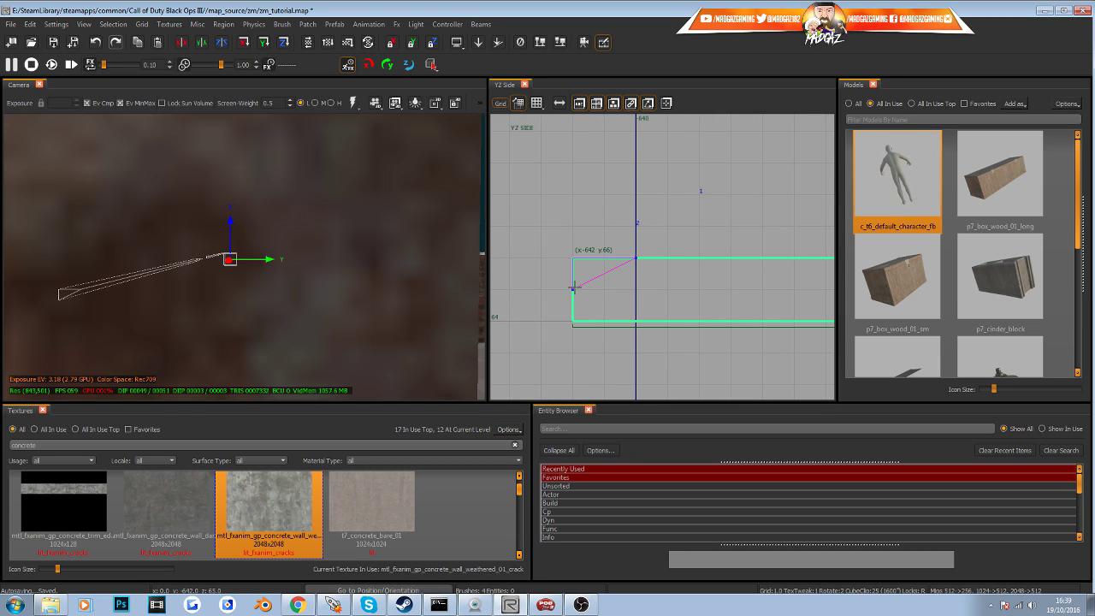
key("shift+Return")
Select the cut-off wedges along both sides of the second wall's slabs and delete them
key("Escape")
right_click_drag(353, 289, 286, 275)
left_click(287, 275, "shift")
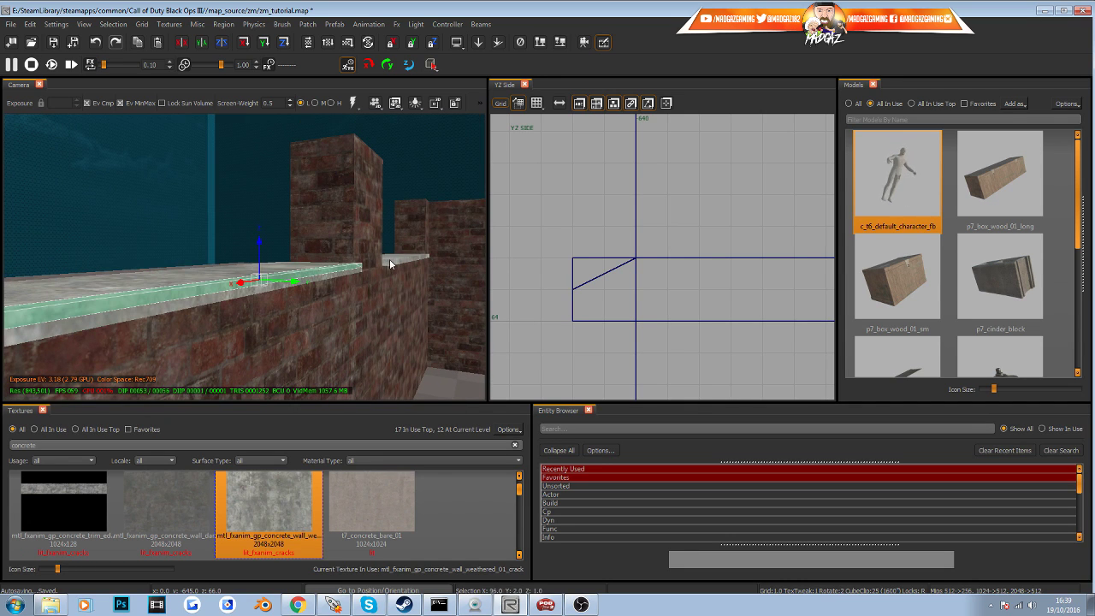
left_click(389, 259, "shift")
mouse_move(389, 259)
right_mouse_down()
mouse_move(359, 270)
mouse_move(376, 257)
right_mouse_up()
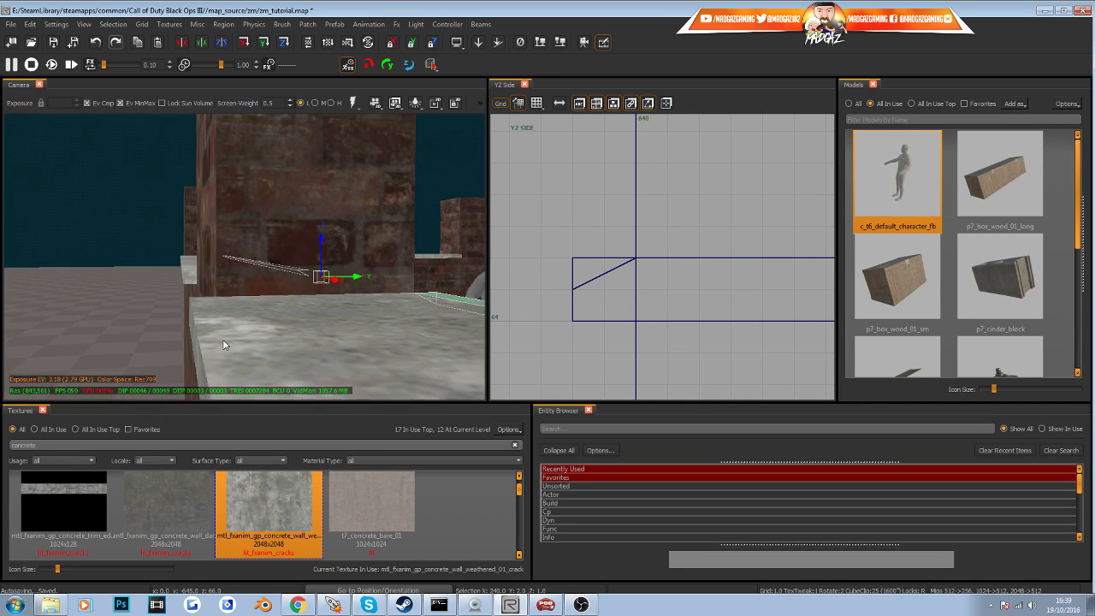
left_click(204, 346, "shift")
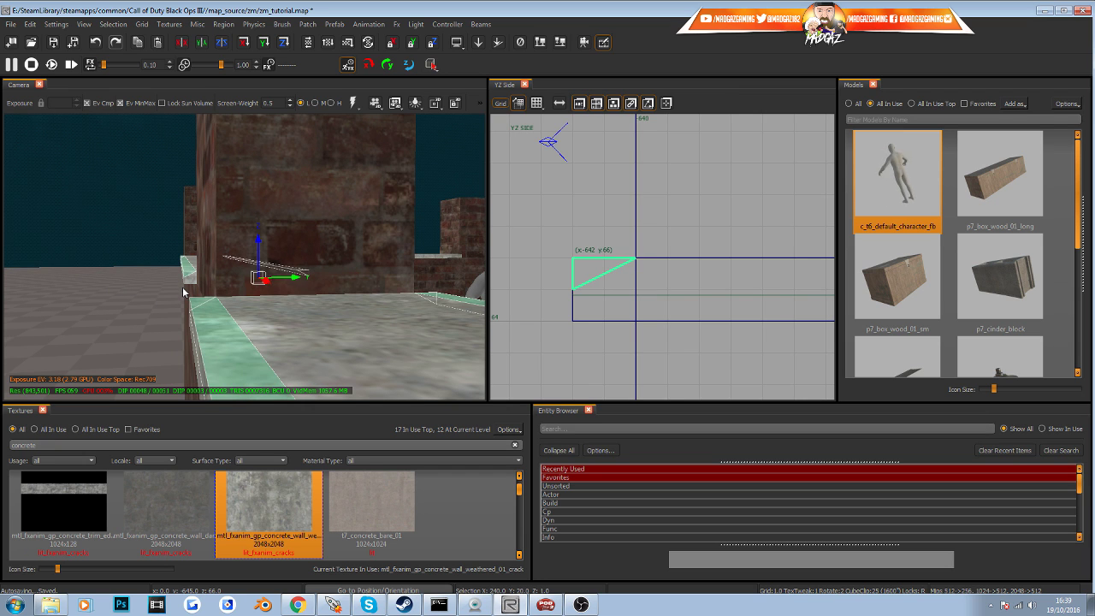
key("Escape")
Select the first wall's two concrete slabs and split off one upper edge with a clip from x -240, z 66 to x -238, z 65
mouse_move(182, 287)
right_mouse_down()
mouse_move(153, 285)
mouse_move(222, 281)
mouse_move(214, 267)
mouse_move(244, 268)
mouse_move(199, 267)
mouse_move(248, 257)
mouse_move(290, 260)
right_mouse_up()
left_click(199, 263)
key("ctrl+Tab")
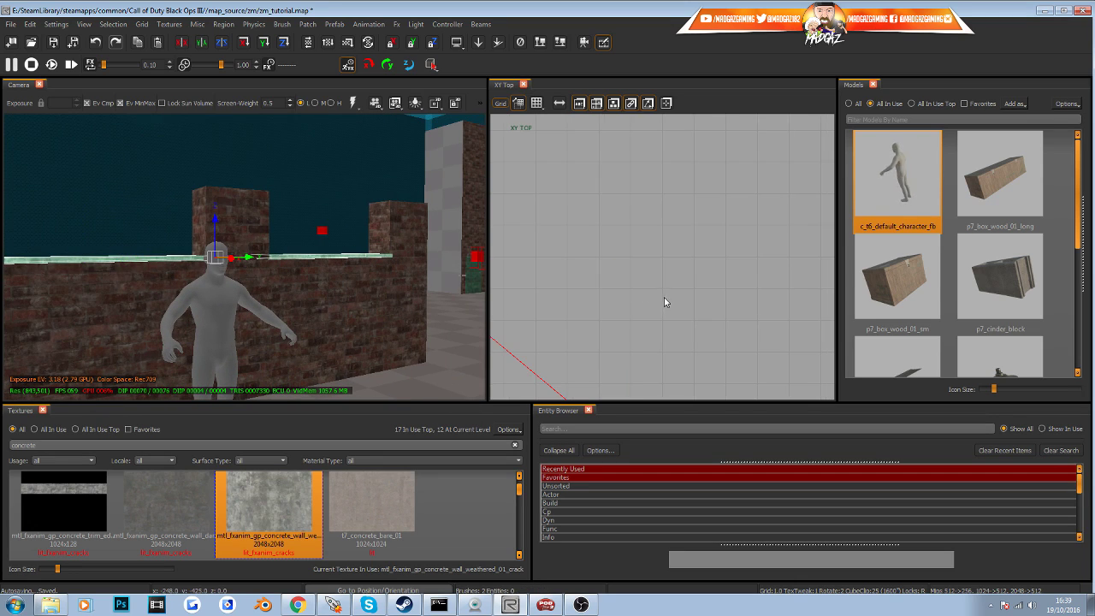
scroll(663, 297, "down", 11)
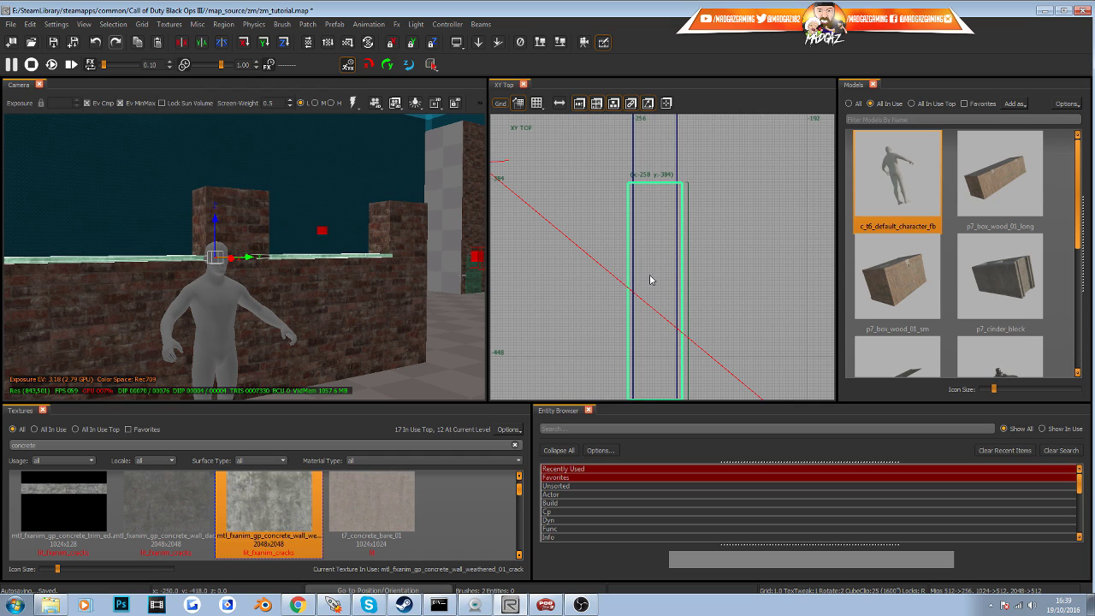
key("ctrl+Tab")
scroll(601, 254, "up", 3)
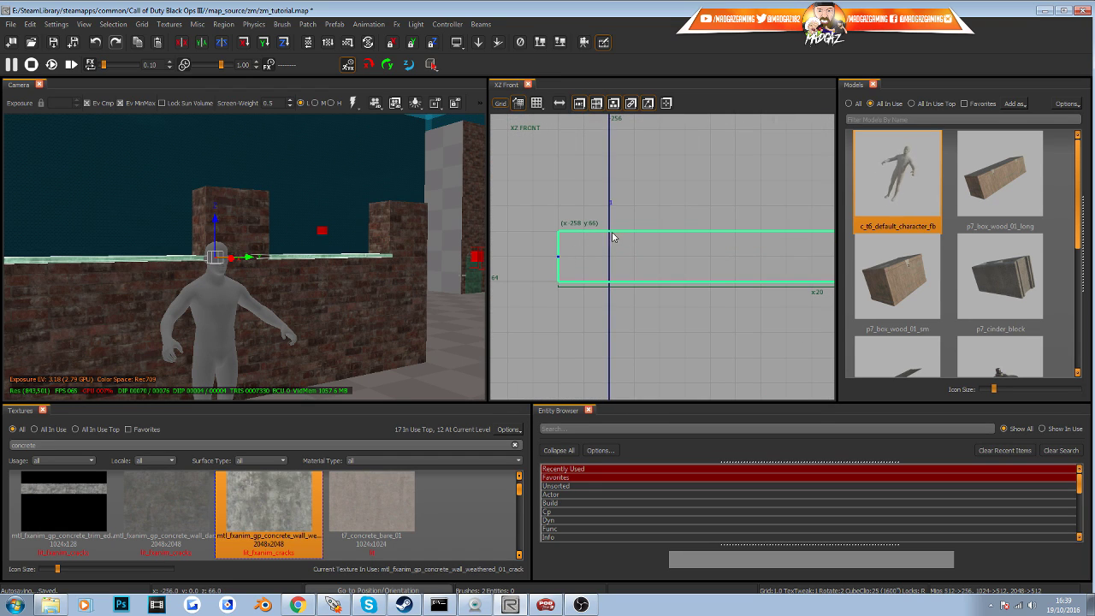
left_click(611, 235)
scroll(663, 248, "down", 2)
right_click_drag(746, 260, 566, 277)
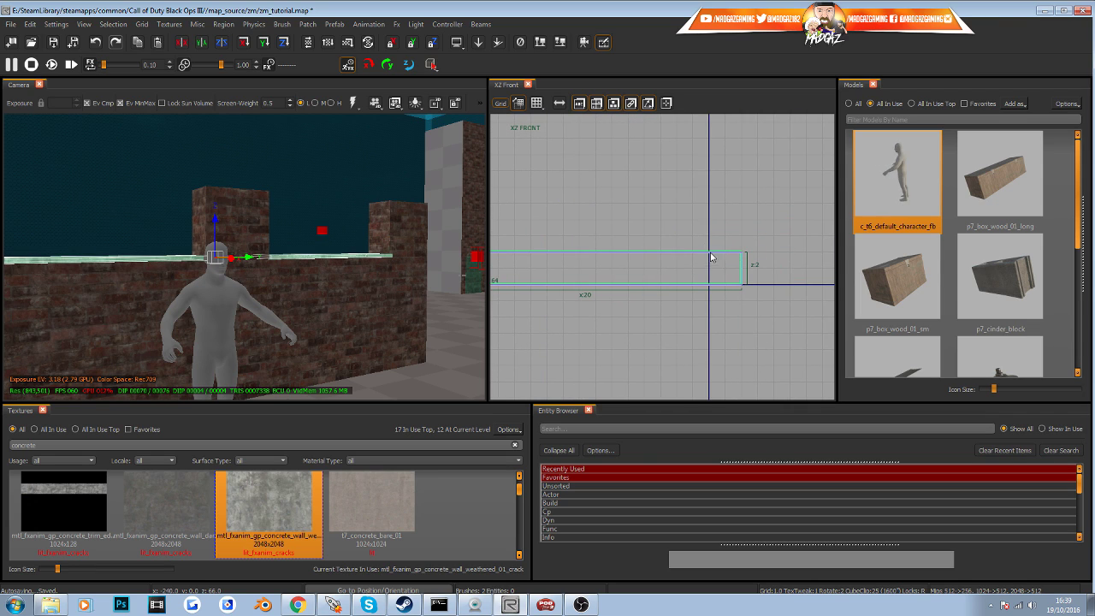
left_click(710, 254)
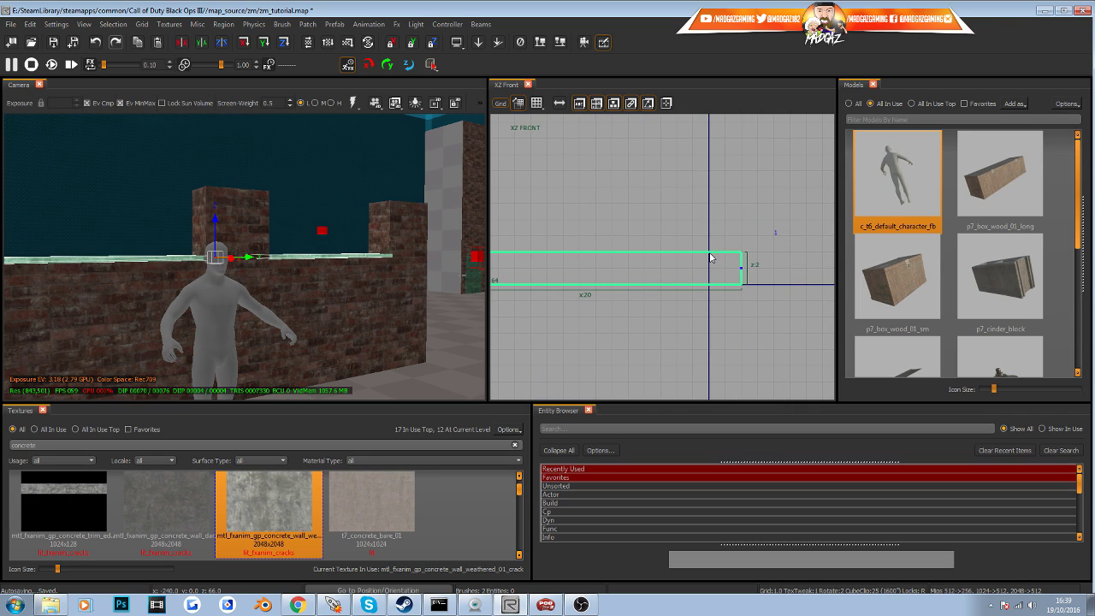
left_click_drag(709, 257, 707, 251)
Split off the other upper edge of the first wall's slabs with a clip from x -256, z 66 to x -258, z 65
scroll(632, 281, "down", 5)
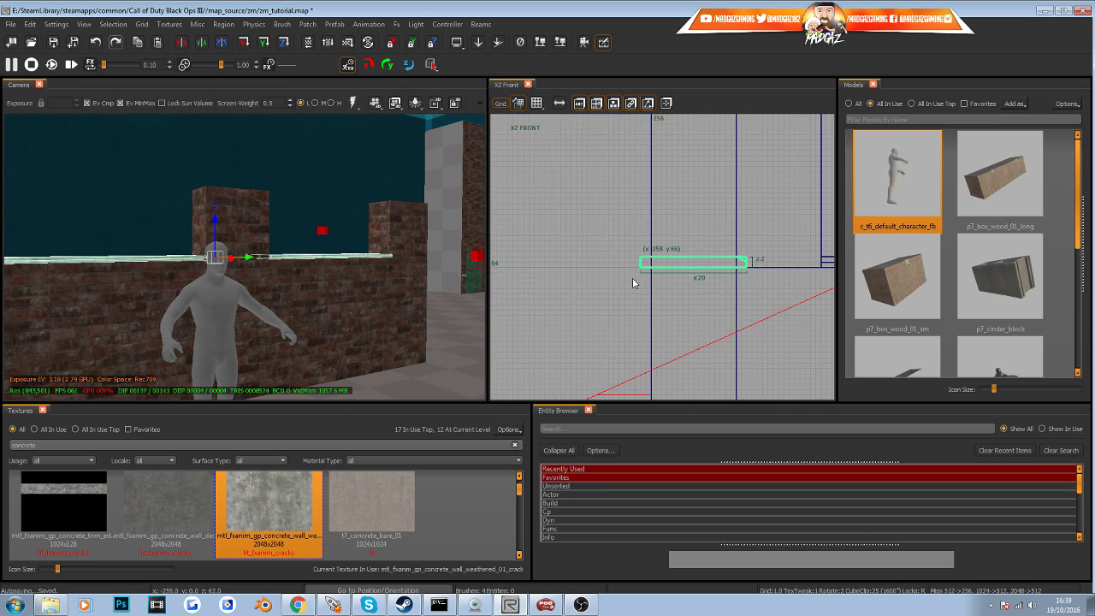
scroll(660, 244, "up", 10)
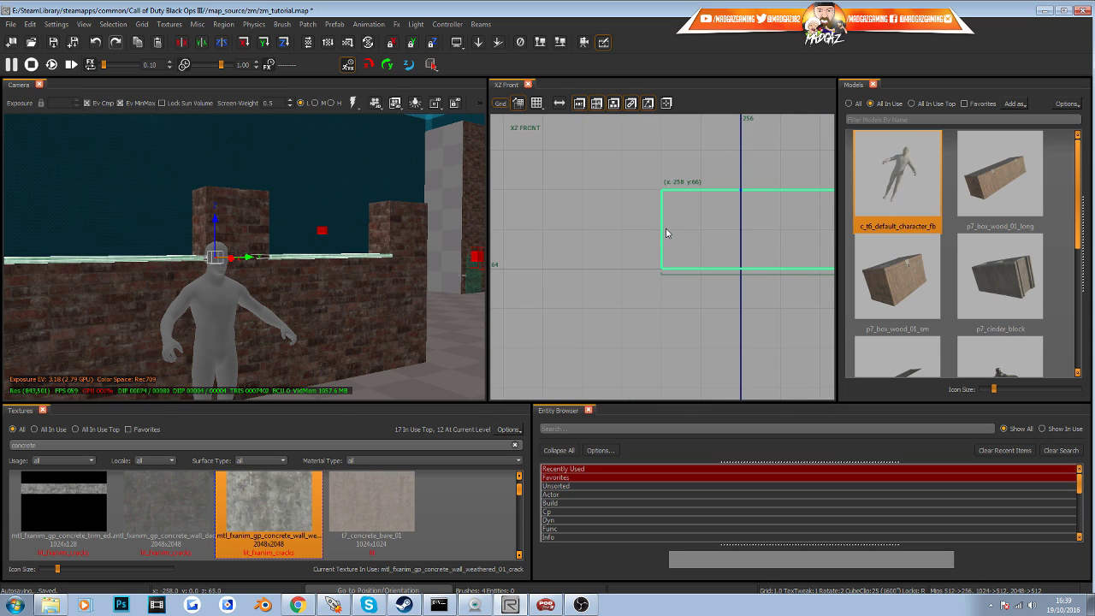
left_click(663, 229)
key("Return")
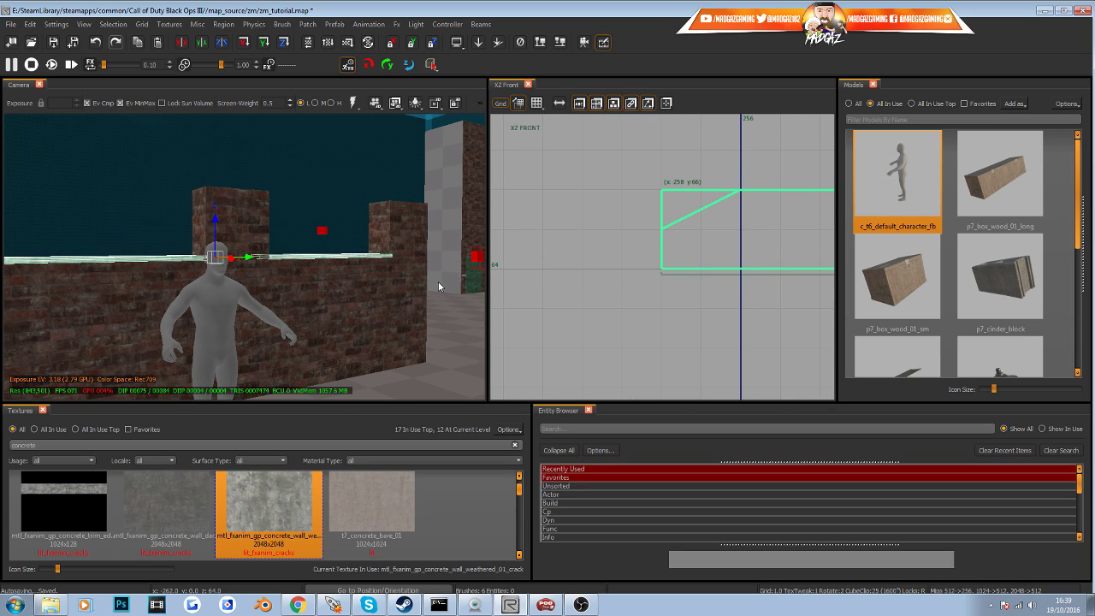
Select the cut-off wedges along the first wall's slabs and delete them to leave bevelled edges
scroll(351, 282, "up", 5)
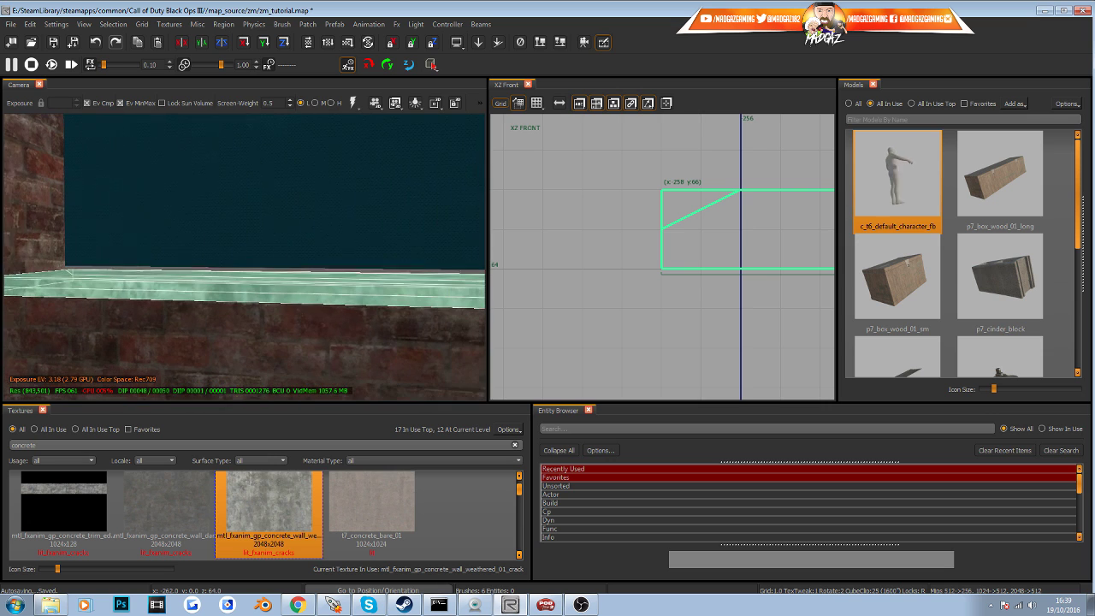
mouse_move(277, 298)
right_mouse_down()
mouse_move(261, 313)
mouse_move(294, 267)
mouse_move(349, 292)
mouse_move(313, 285)
mouse_move(337, 294)
mouse_move(315, 292)
mouse_move(325, 289)
right_mouse_up()
left_click(259, 305, "shift")
left_click(301, 270, "shift")
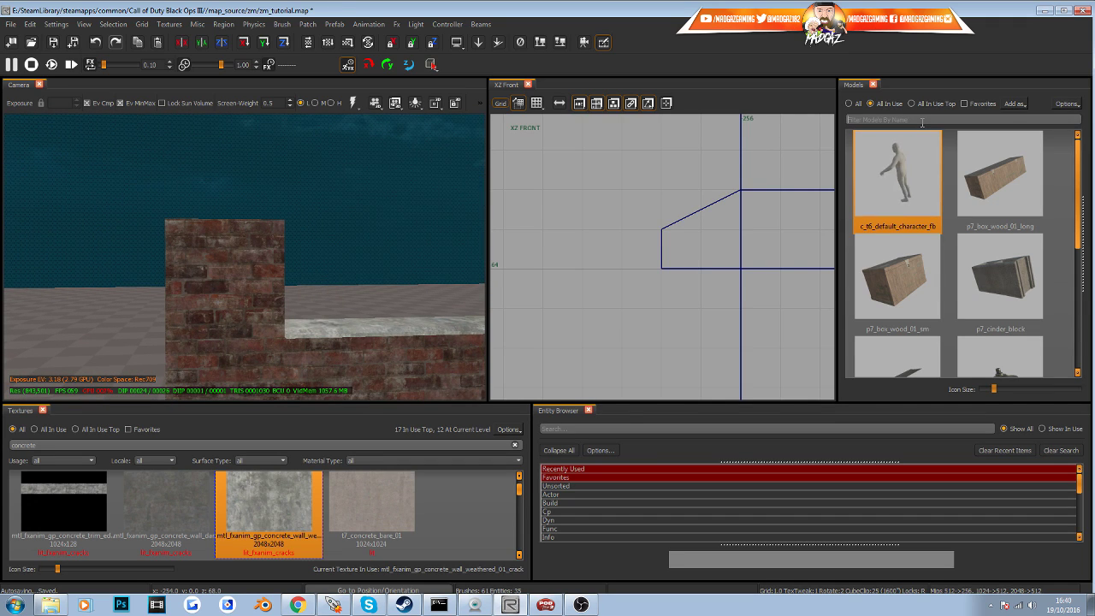
Search the complete model library for "fence"
left_click(922, 120)
type("fence")
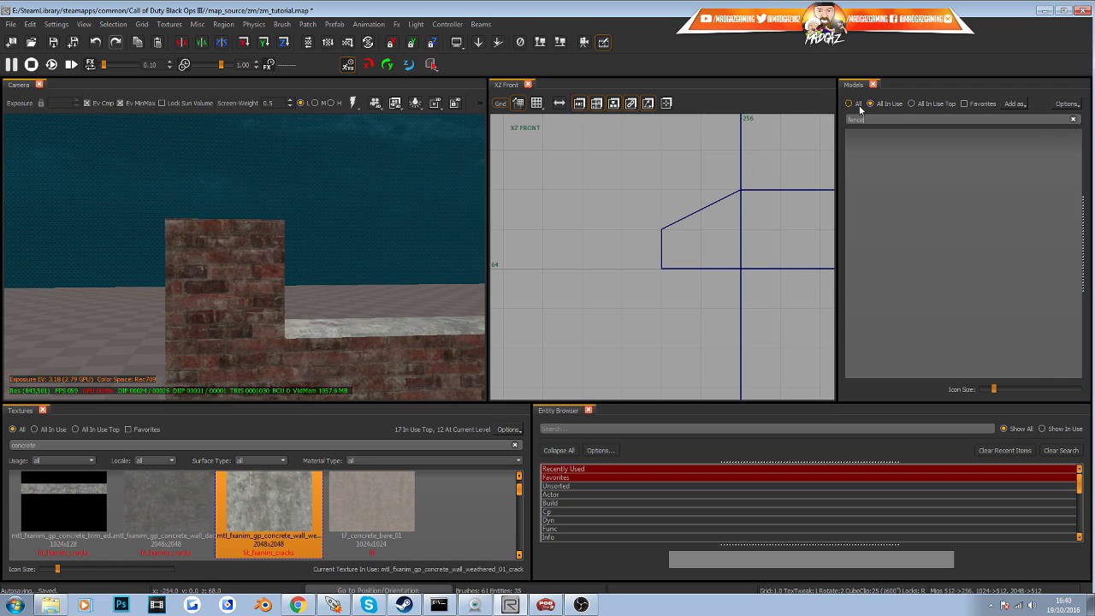
left_click(859, 105)
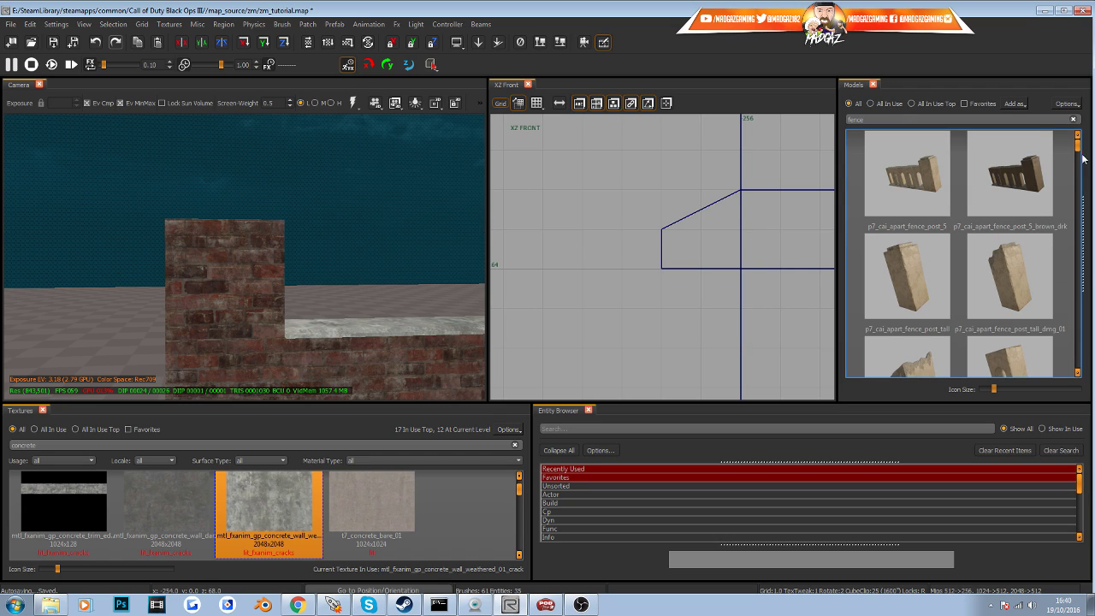
Find the rusty chain-link fence metal base model and place it on the second wall's concrete slab beside the raised brick block
left_click(1079, 197)
left_click(1079, 196)
left_click(1079, 196)
left_click(1078, 191)
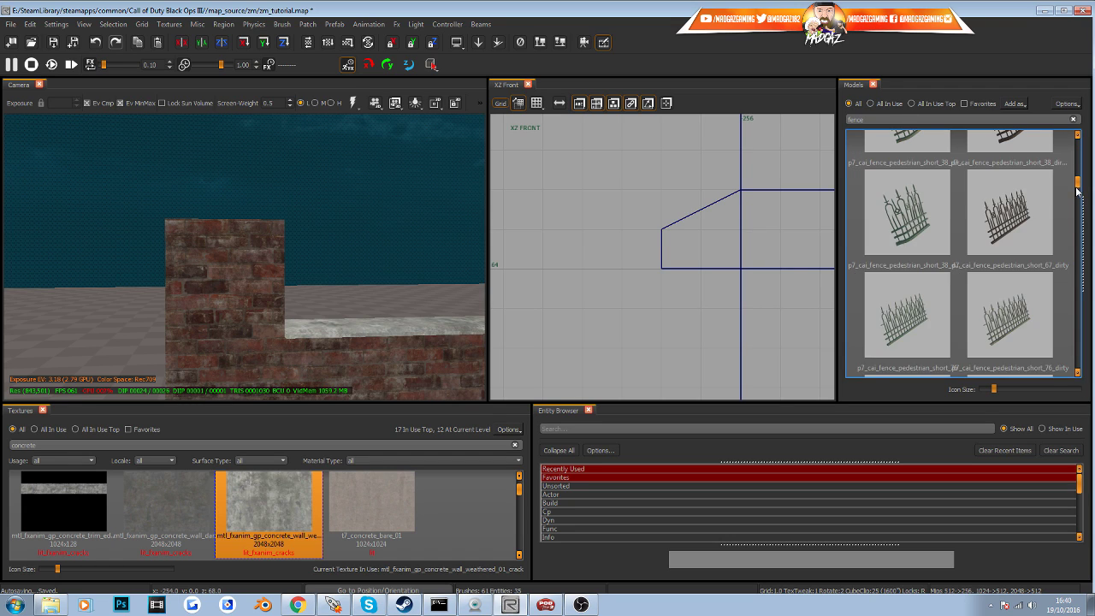
left_click_drag(1077, 186, 1077, 369)
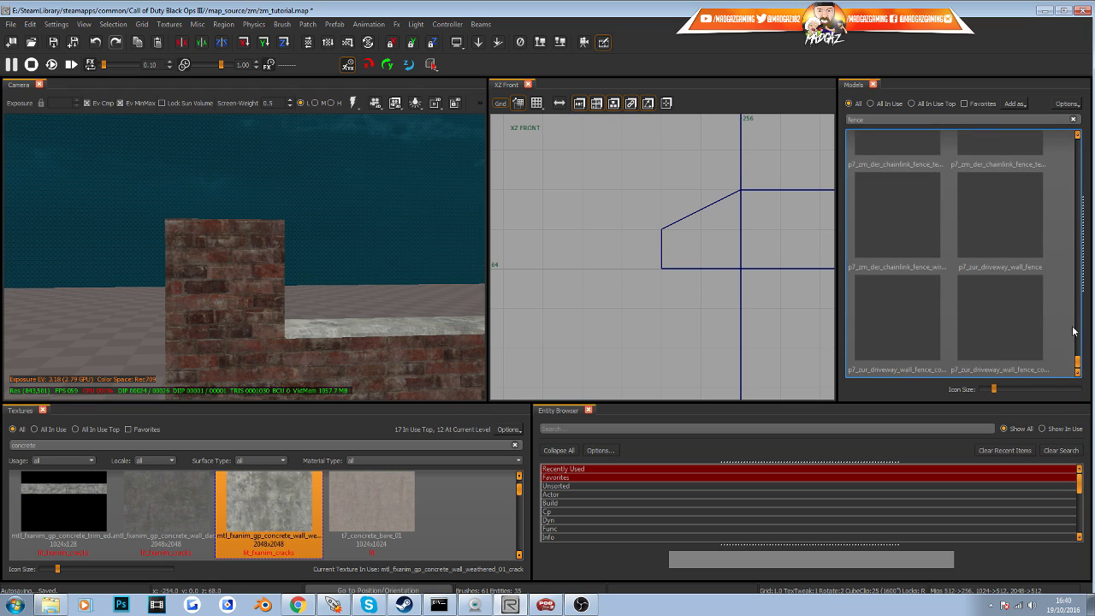
scroll(1069, 329, "up", 6)
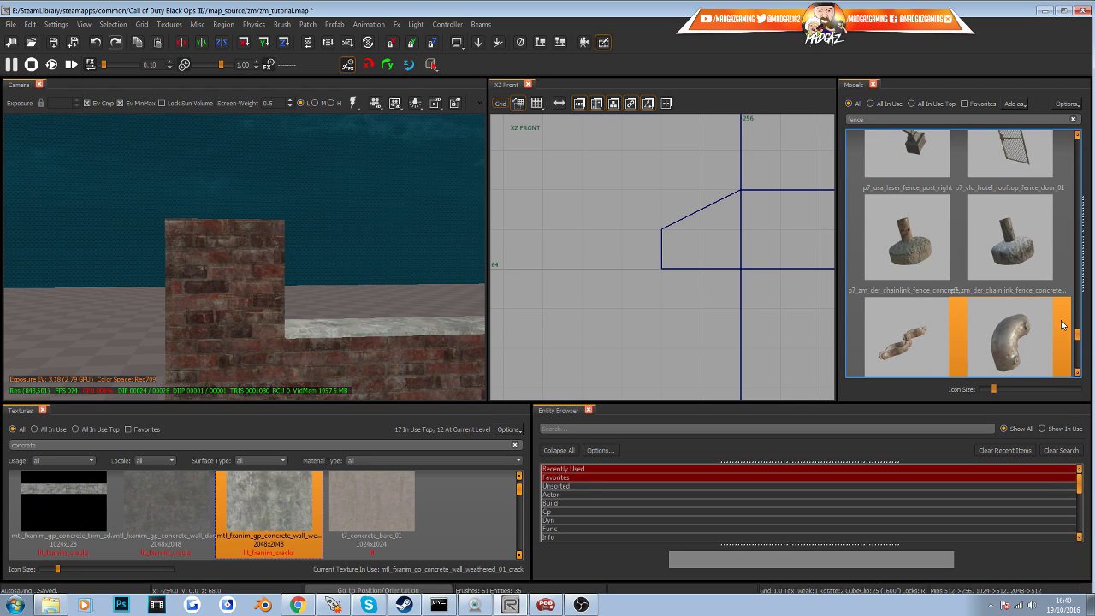
scroll(1004, 247, "up", 3)
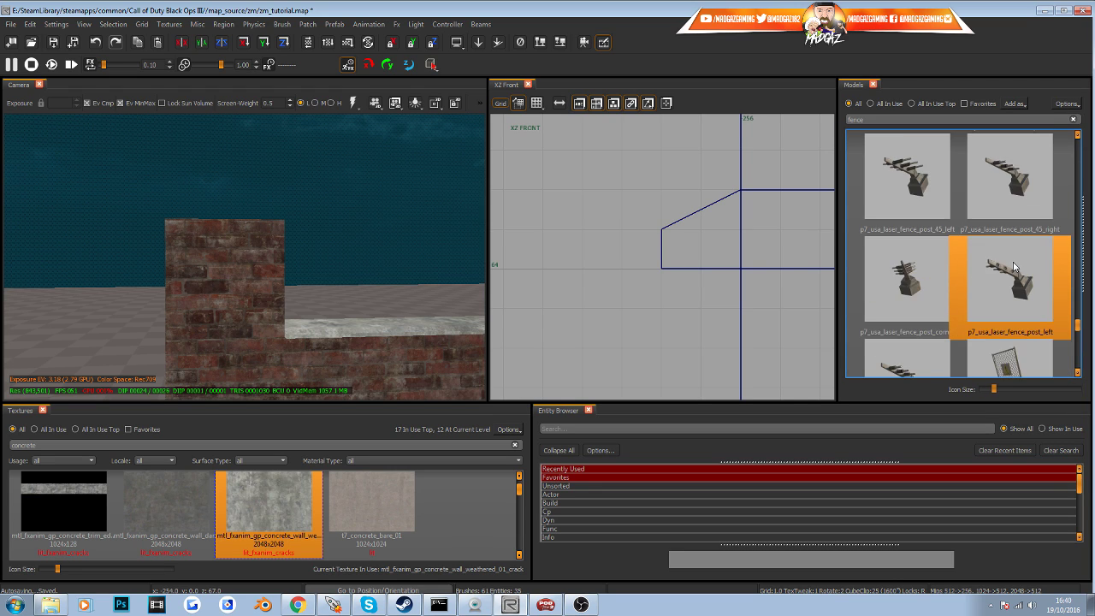
left_click(1011, 257)
scroll(1005, 278, "up", 6)
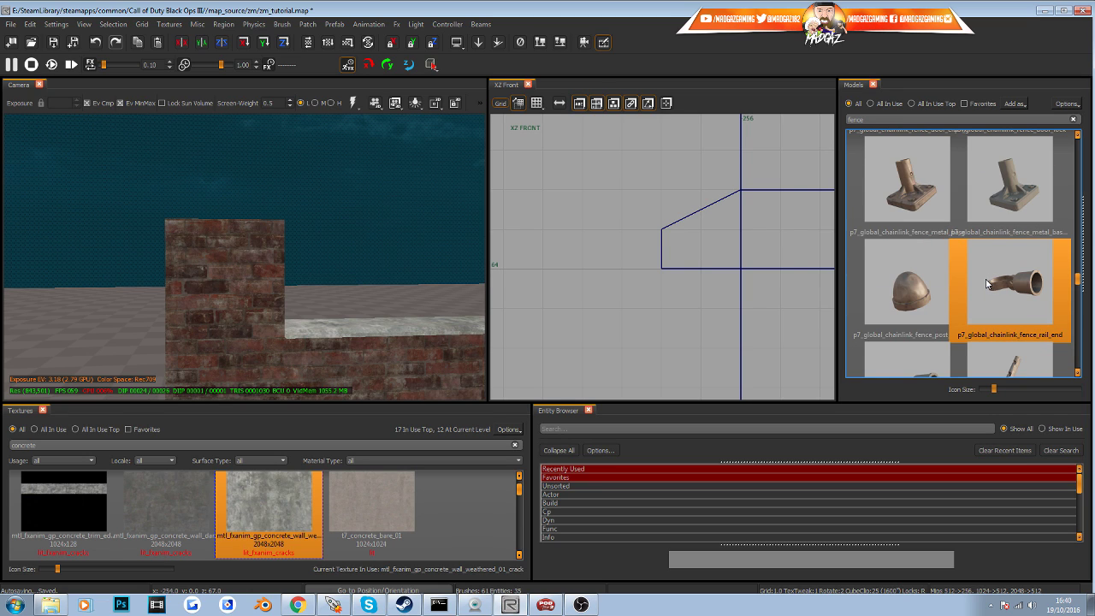
left_click(962, 205)
left_click(916, 191)
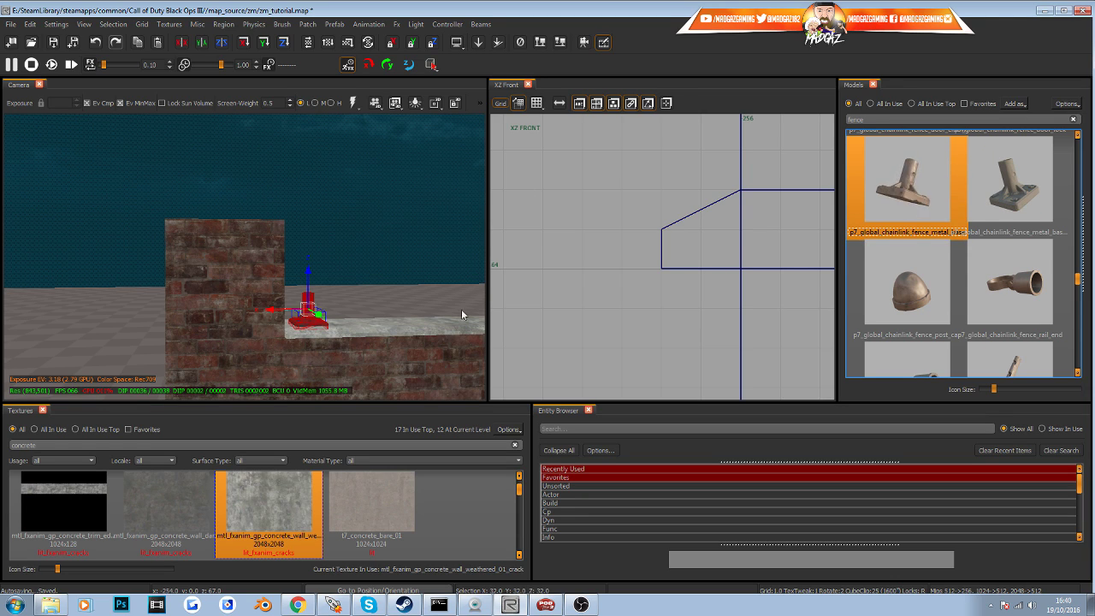
scroll(633, 262, "down", 15)
key("ctrl+Tab")
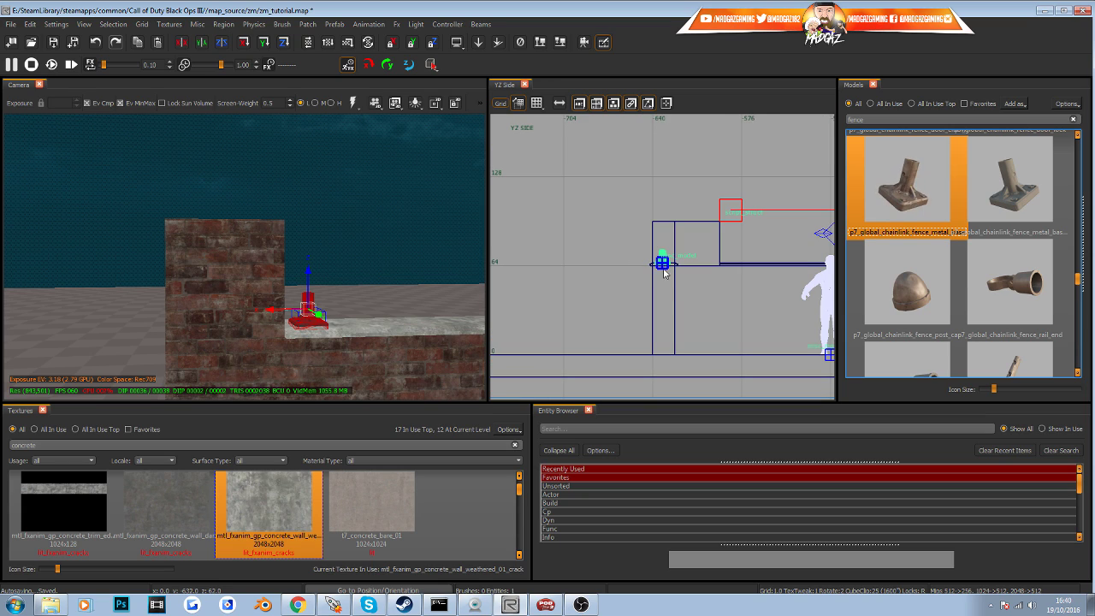
Move the fence metal base horizontally over the raised brick block at the second wall's end, with its origin at x 27, y -627
key("ctrl+Tab")
left_click(669, 258)
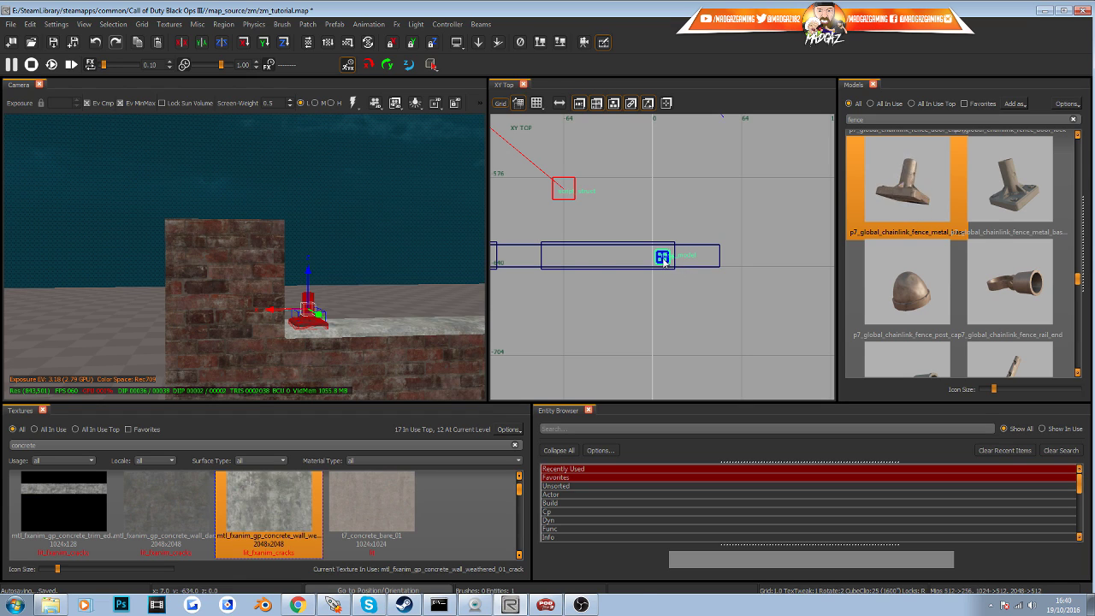
left_click_drag(664, 262, 697, 259)
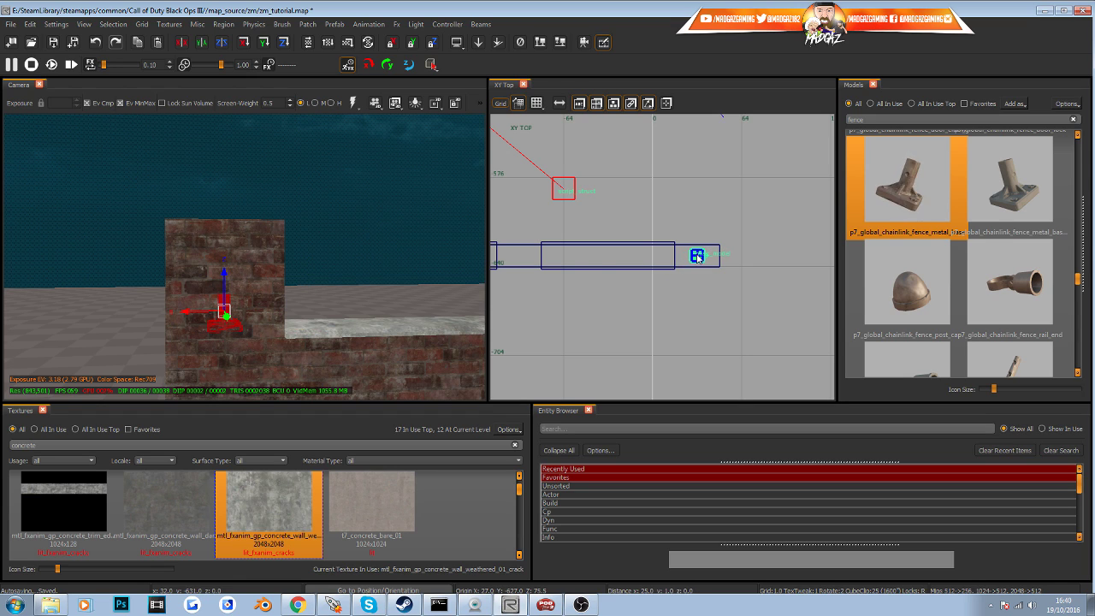
Raise the metal base to z 106.5 so it sits on top of the end brick block, and deselect it
key("ctrl+Tab")
key("ctrl+Tab")
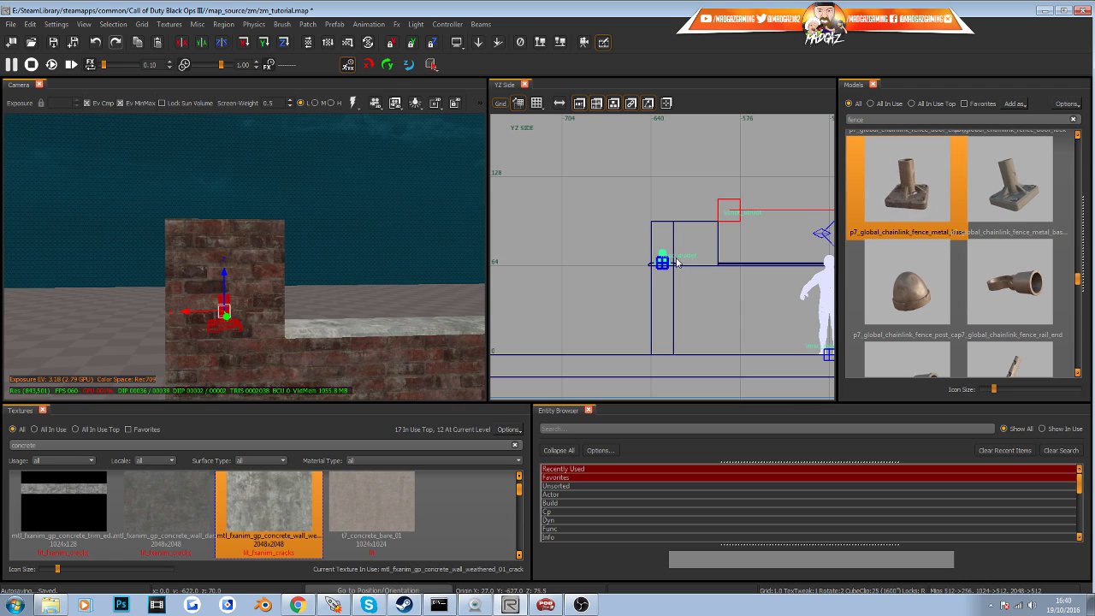
scroll(676, 262, "up", 6)
left_click_drag(691, 274, 691, 195)
scroll(689, 231, "down", 5)
right_click_drag(689, 249, 688, 276)
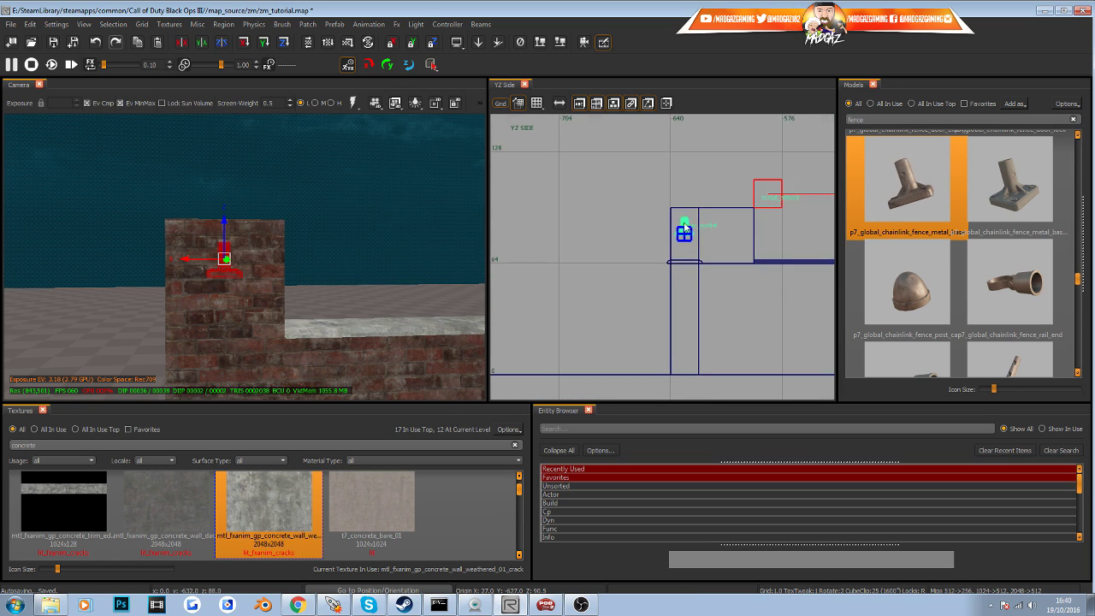
scroll(685, 224, "up", 6)
left_click_drag(685, 280, 684, 178)
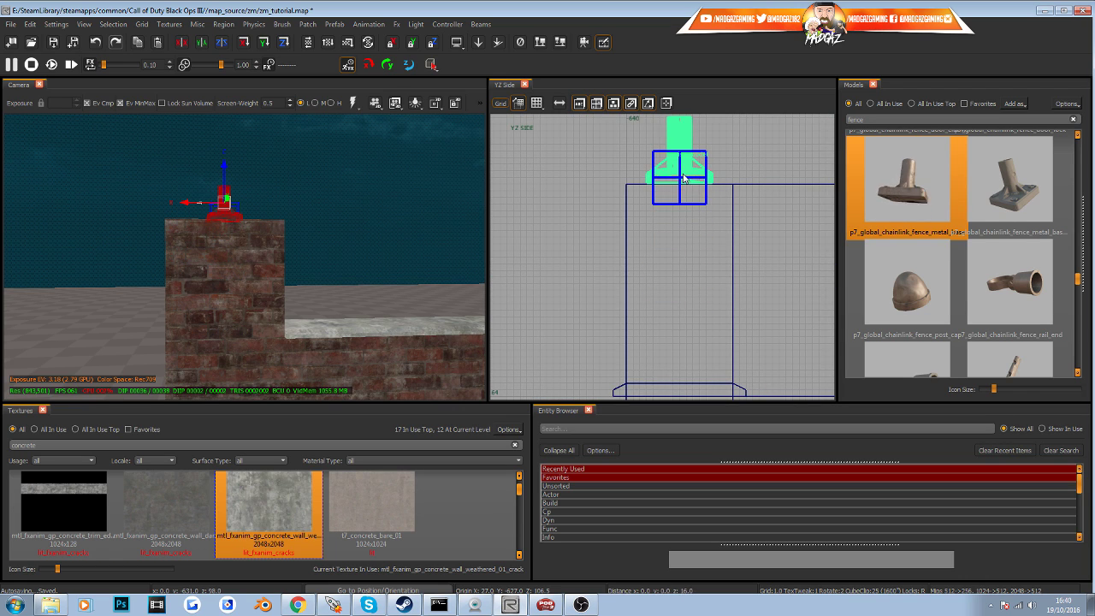
key("Escape")
Copy the metal base from the end block along the wall to the next raised brick block, at x -100
key("w")
right_click_drag(365, 294, 458, 329)
key("w")
key("s")
right_click_drag(294, 308, 326, 254)
left_click(262, 196)
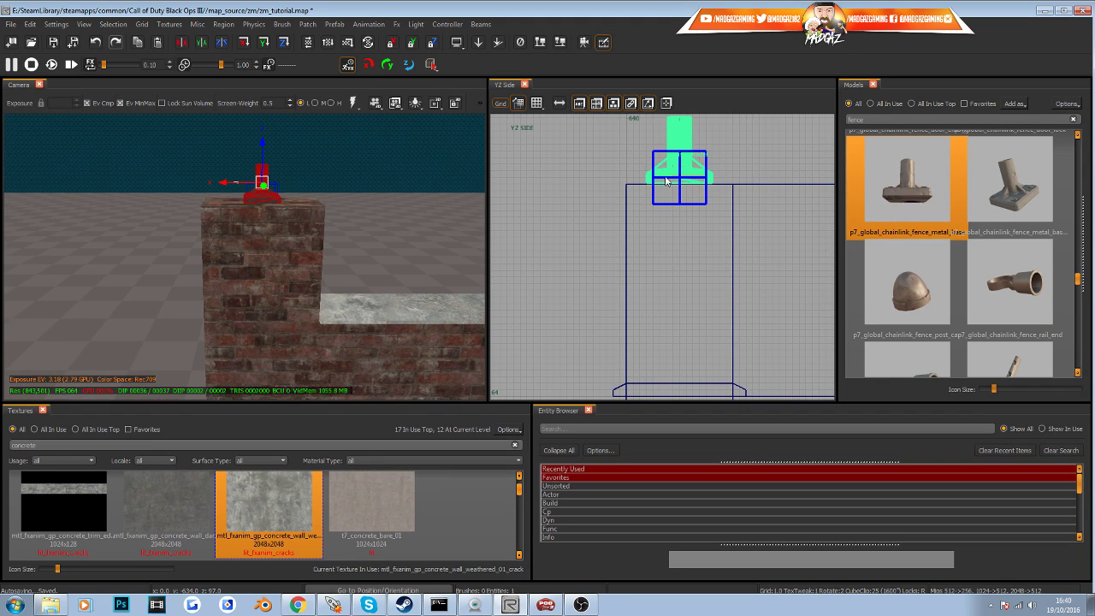
right_click_drag(263, 196, 223, 218)
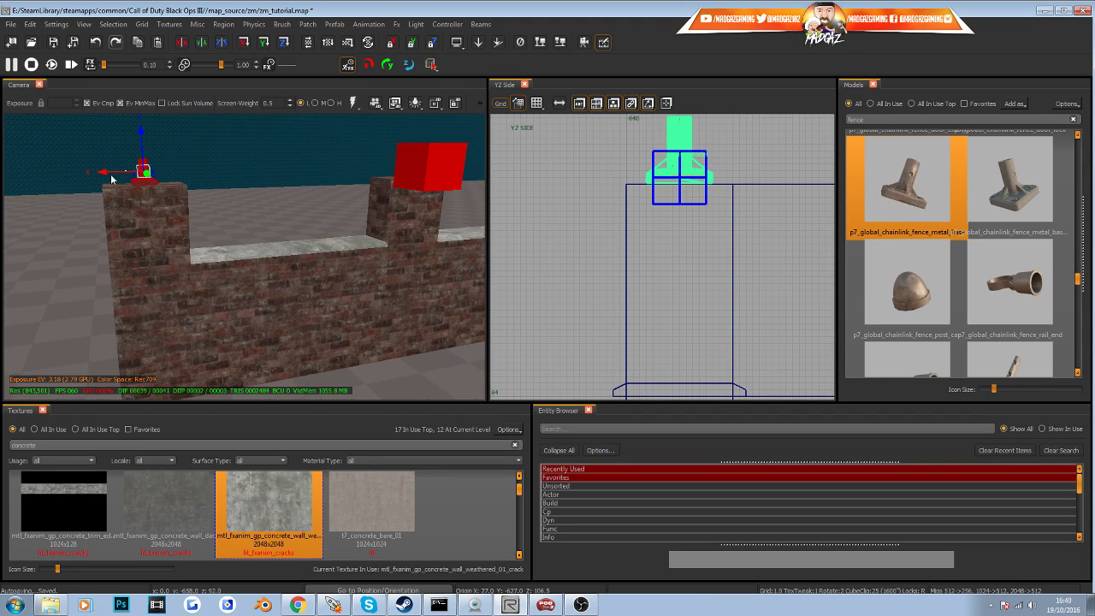
left_click_drag(113, 173, 376, 169)
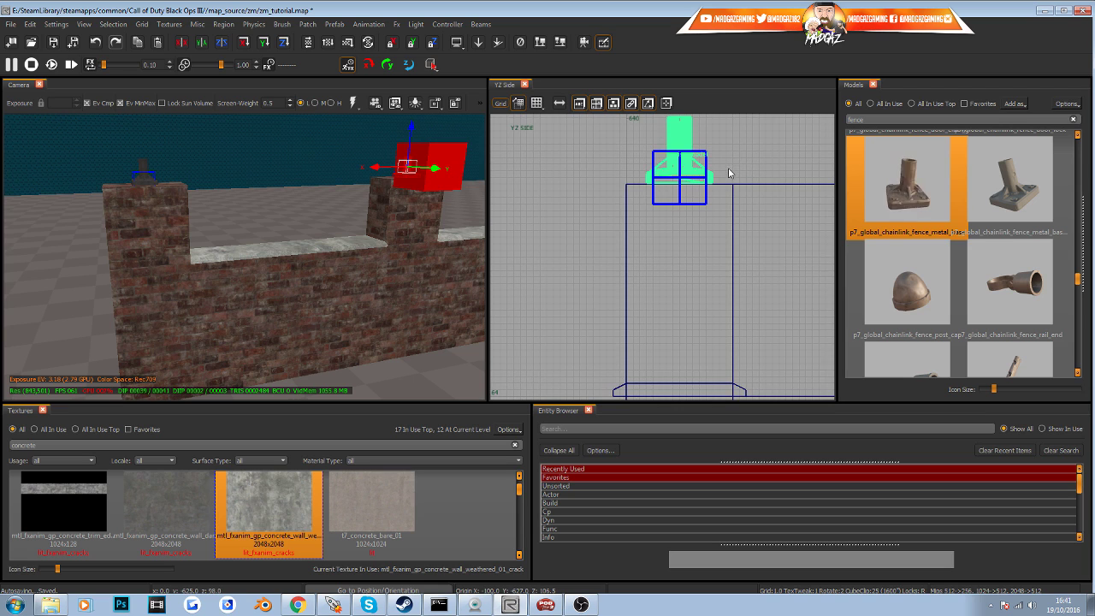
Nudge the copied metal base to x -101 to centre it on its brick block, and deselect it
key("ctrl+Tab")
scroll(684, 243, "down", 3)
scroll(697, 249, "up", 3)
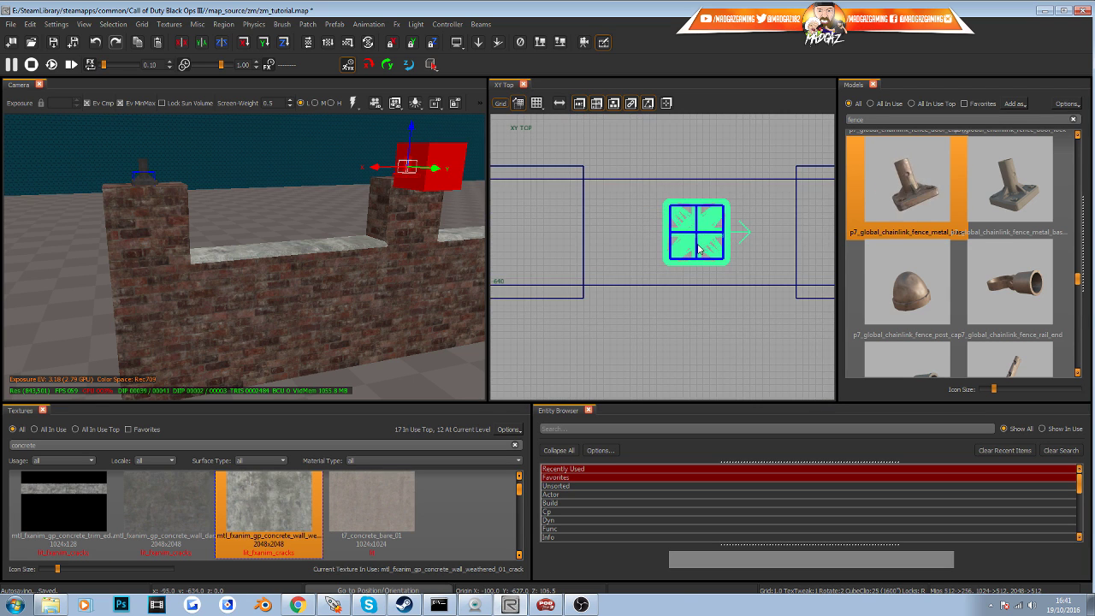
left_click_drag(697, 249, 692, 247)
right_click_drag(444, 260, 384, 241)
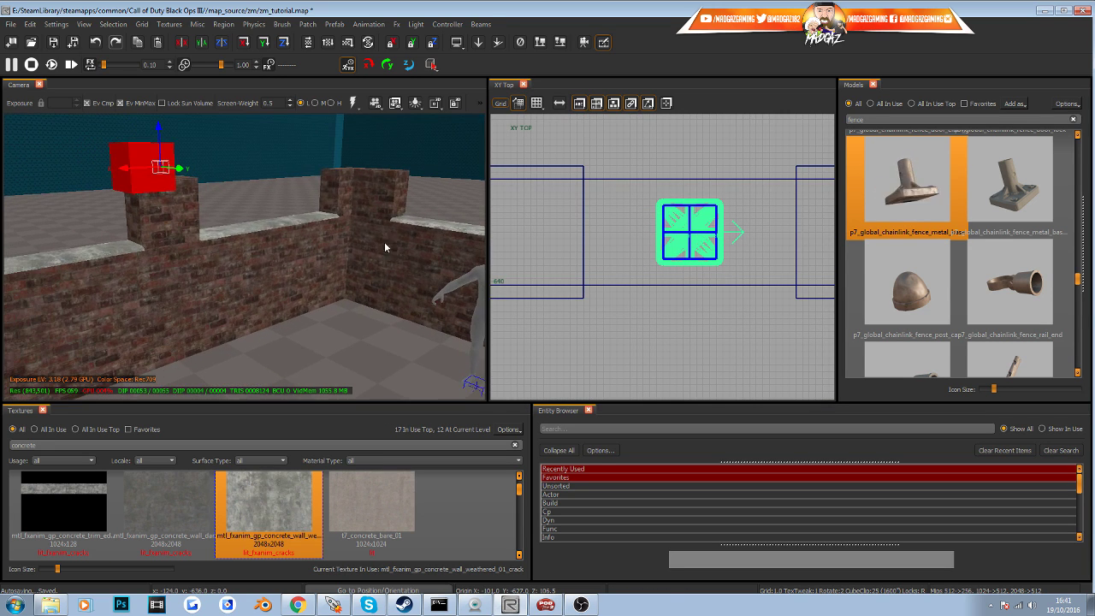
key("Escape")
Search the textures for "rust" and choose t7_metal_paint_rust_white as the current texture
right_click_drag(270, 234, 244, 250)
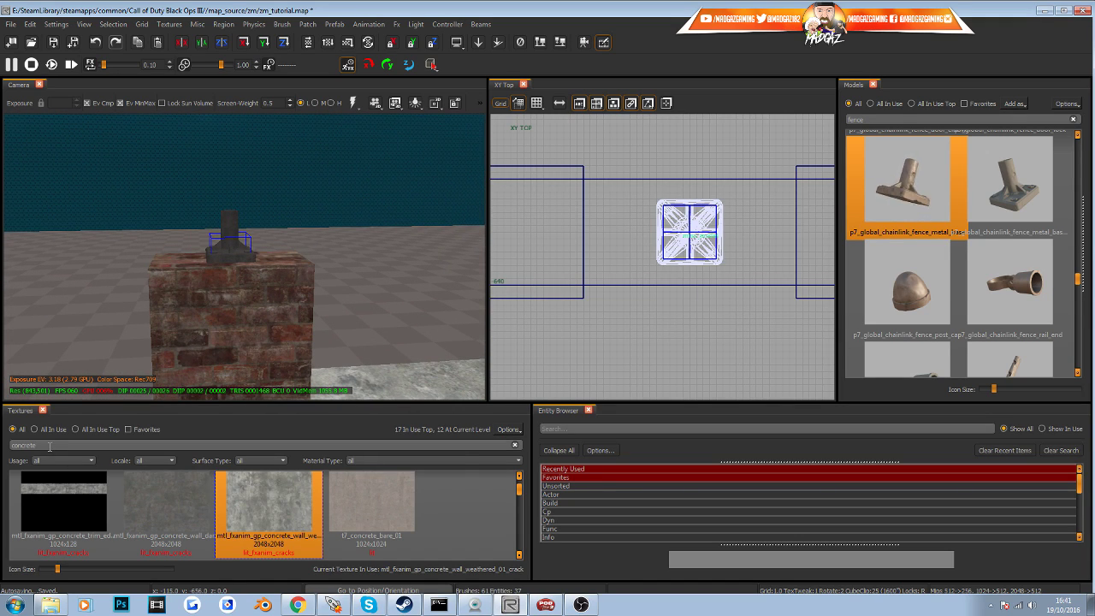
type("rust")
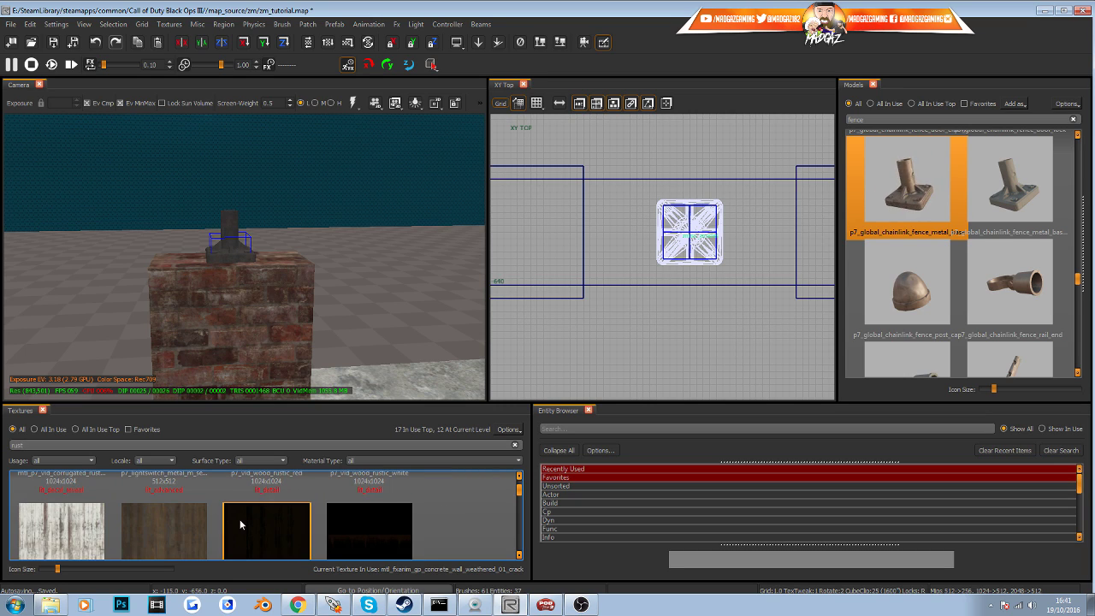
left_click(240, 522)
scroll(241, 523, "down", 3)
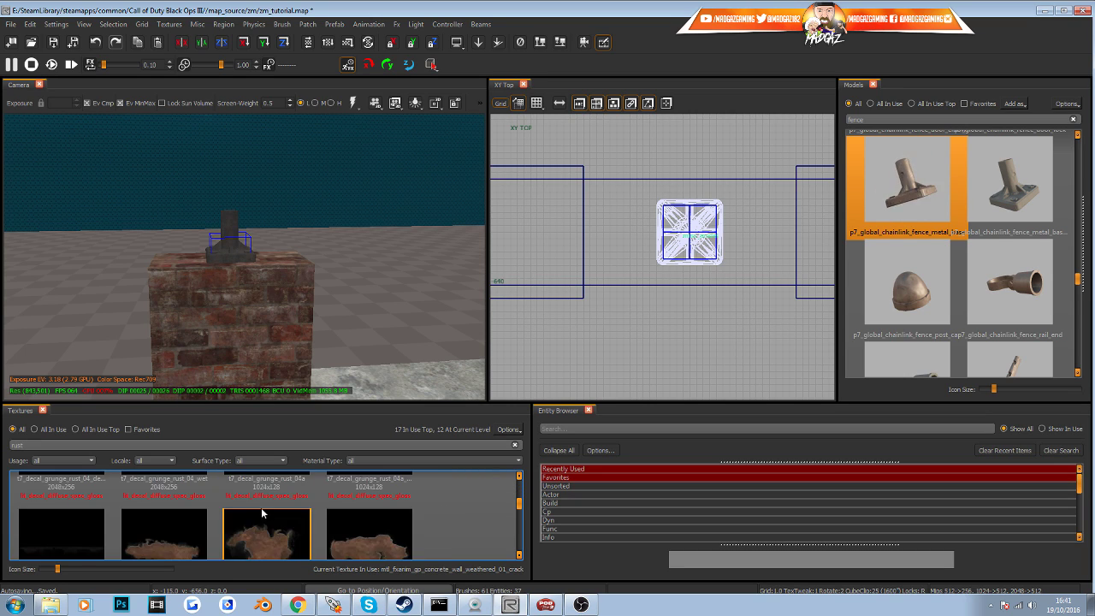
left_click(334, 508)
scroll(347, 507, "down", 3)
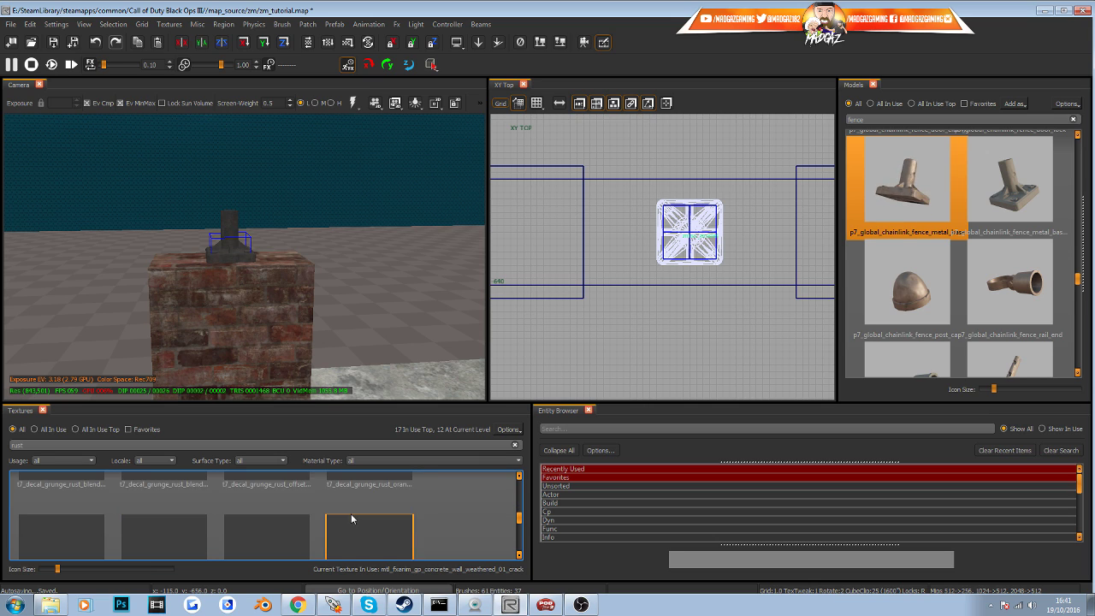
left_click_drag(362, 409, 354, 360)
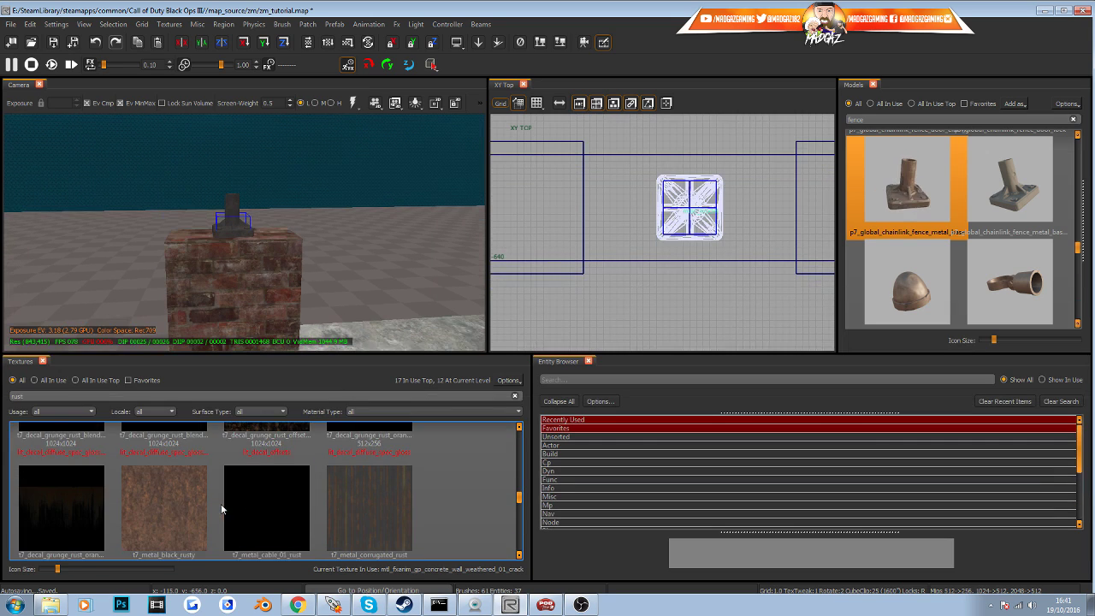
scroll(220, 504, "down", 2)
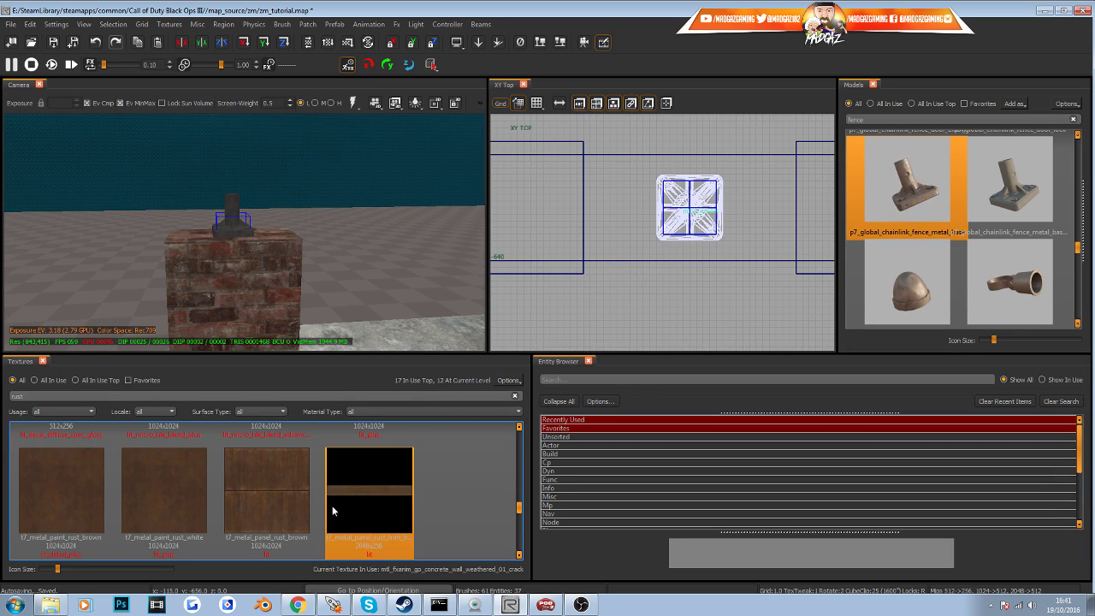
left_click(166, 500)
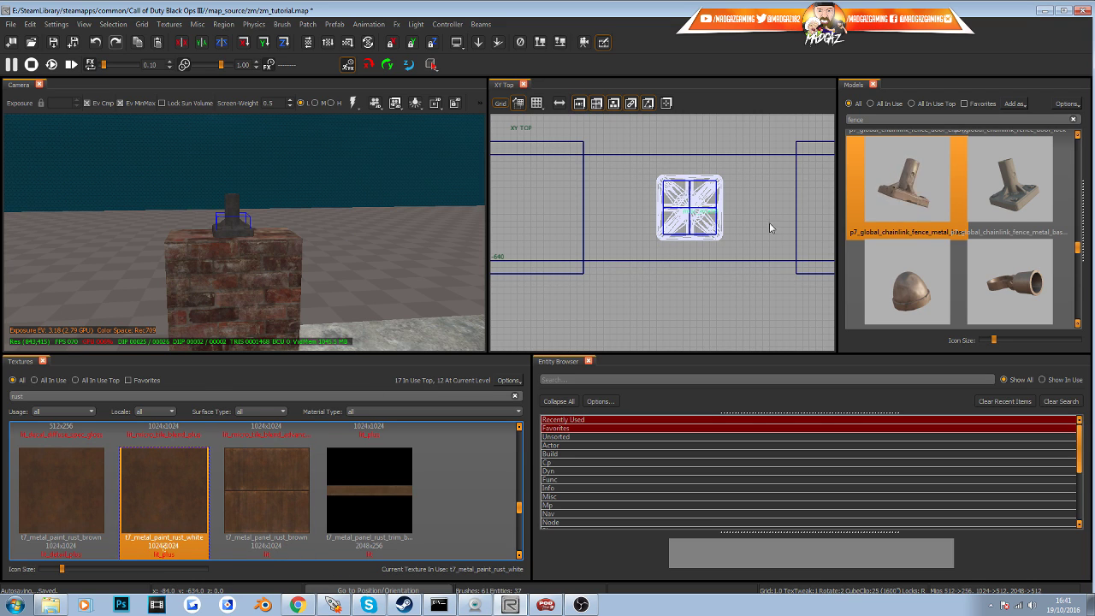
Draw a 4 by 4 unit brush in the top view over the socket of the end block's metal base
scroll(692, 216, "up", 3)
scroll(682, 216, "down", 12)
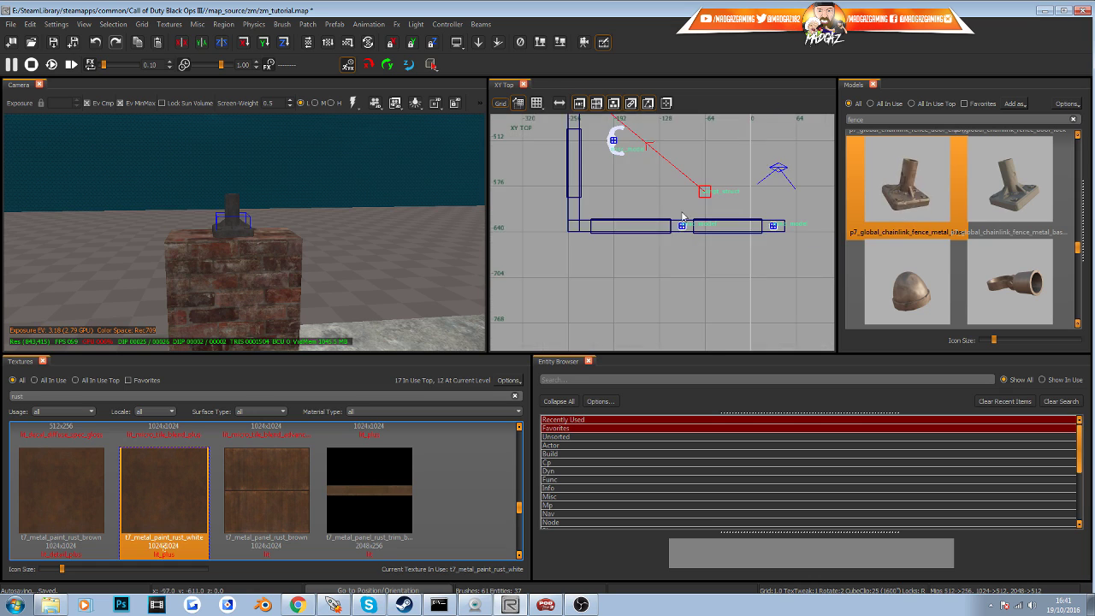
scroll(717, 215, "up", 2)
right_click_drag(749, 240, 600, 230)
scroll(601, 229, "up", 5)
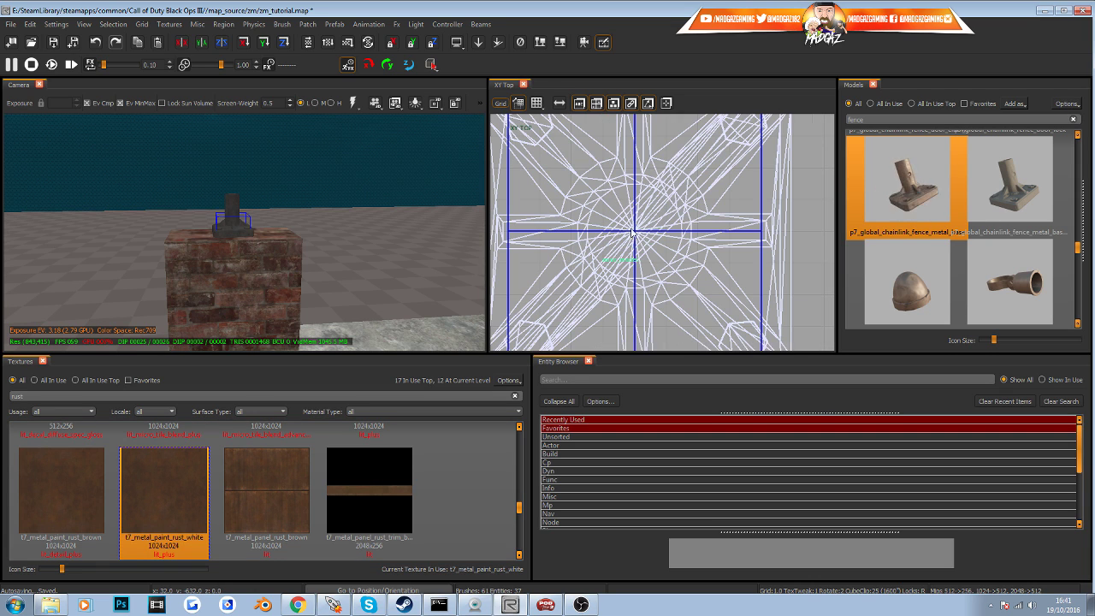
mouse_move(581, 184)
left_mouse_down()
mouse_move(609, 266)
mouse_move(676, 272)
mouse_move(700, 312)
left_mouse_up()
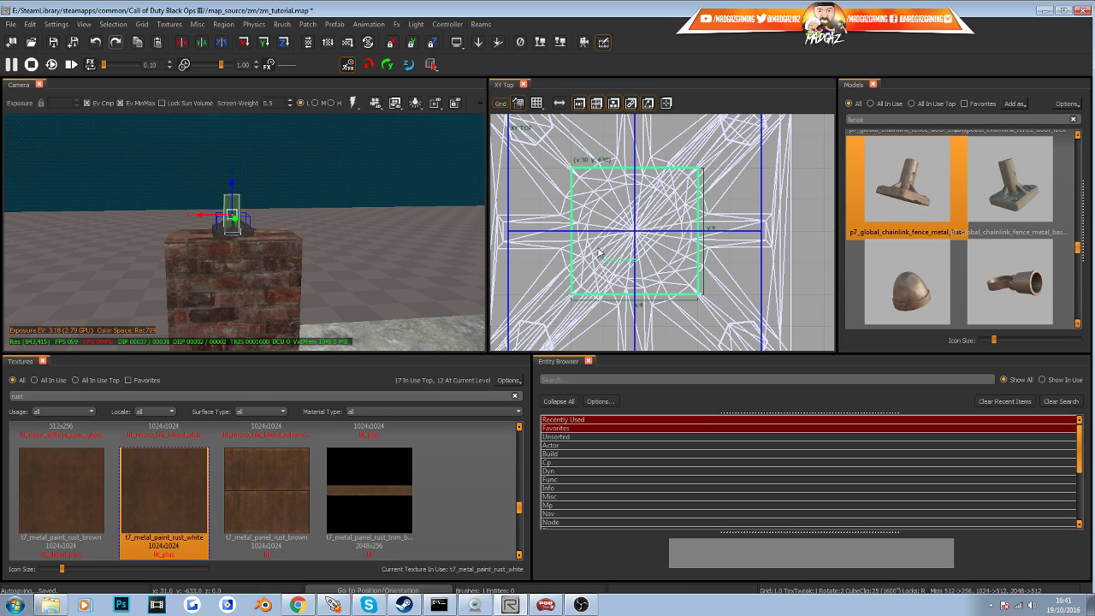
Set the grid size to 0.5 and shrink the post brush to 3 by 3 units, centred on the base socket
left_click(537, 102)
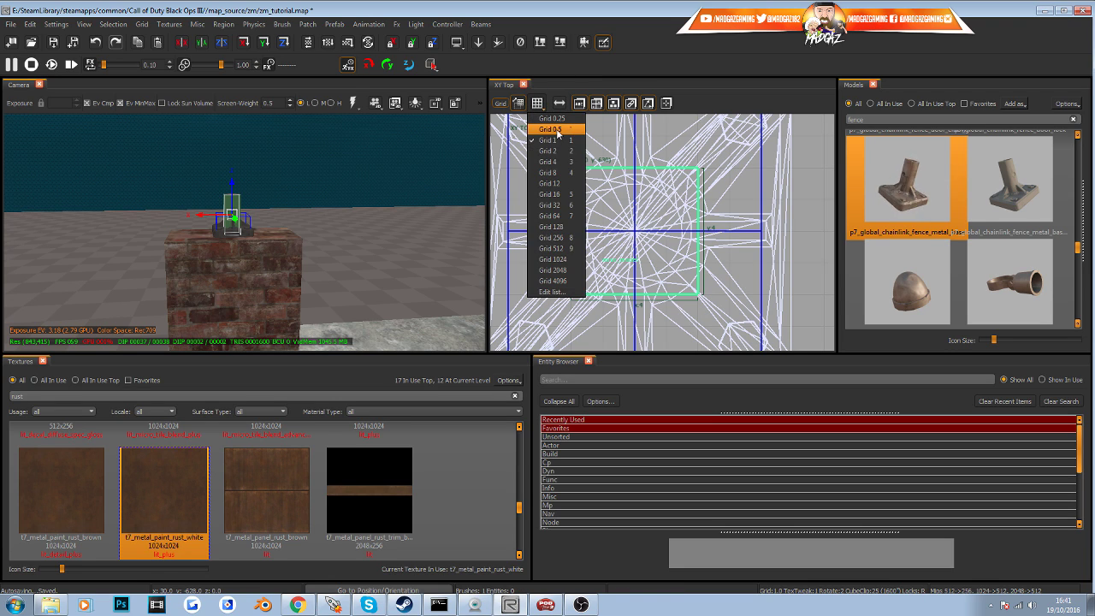
left_click(559, 135)
left_click_drag(548, 221, 564, 225)
left_click_drag(661, 158, 670, 181)
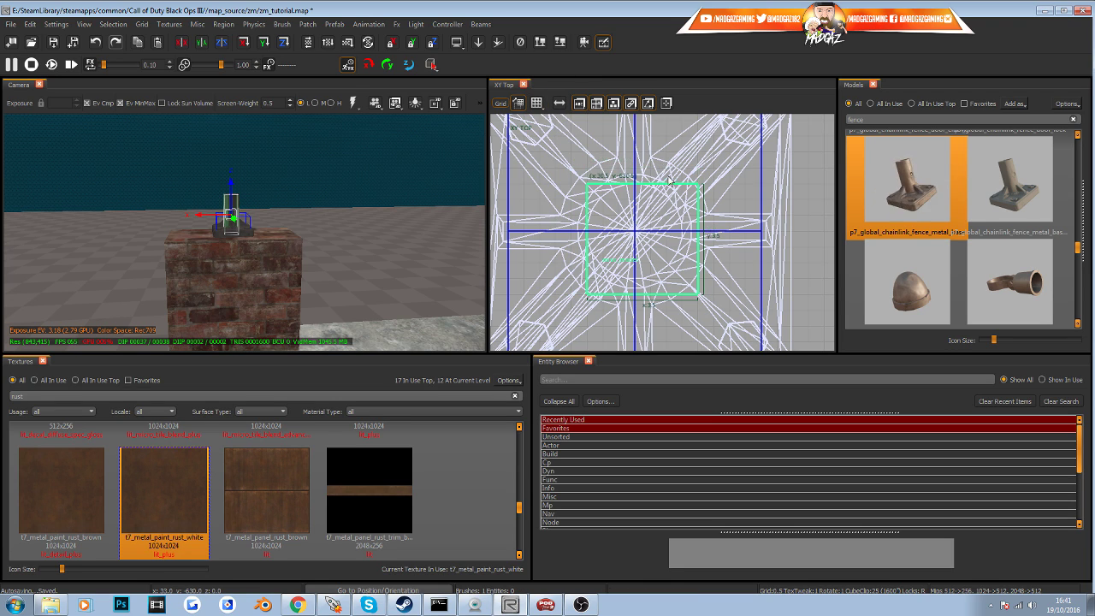
left_click_drag(705, 260, 702, 260)
left_click_drag(619, 308, 637, 296)
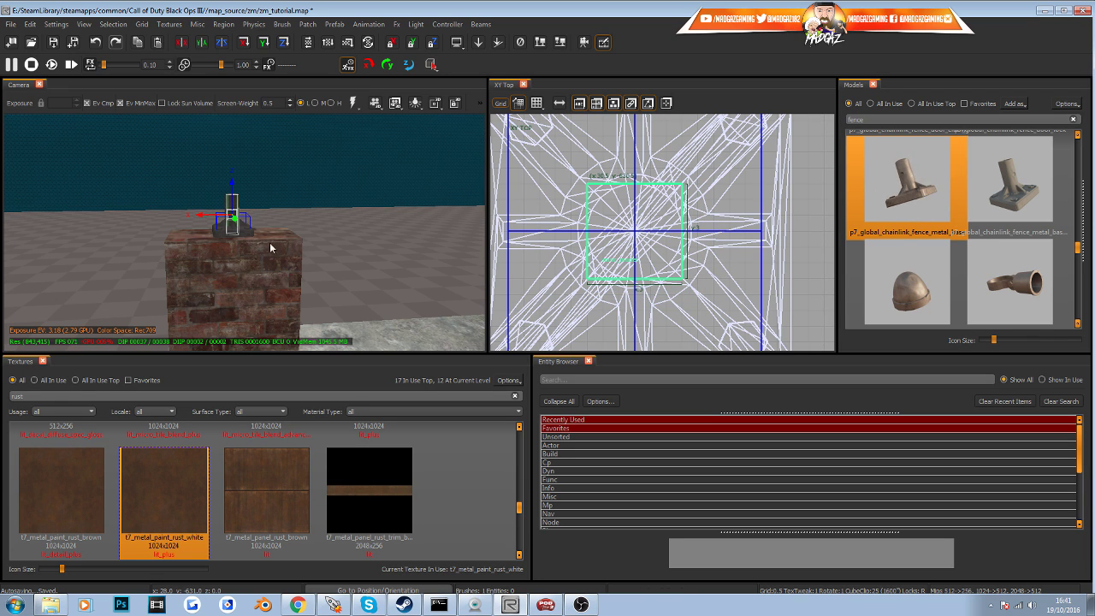
Raise the post brush to an origin of z 114.5 so it stands in the top of the metal base
right_click_drag(250, 209, 305, 198)
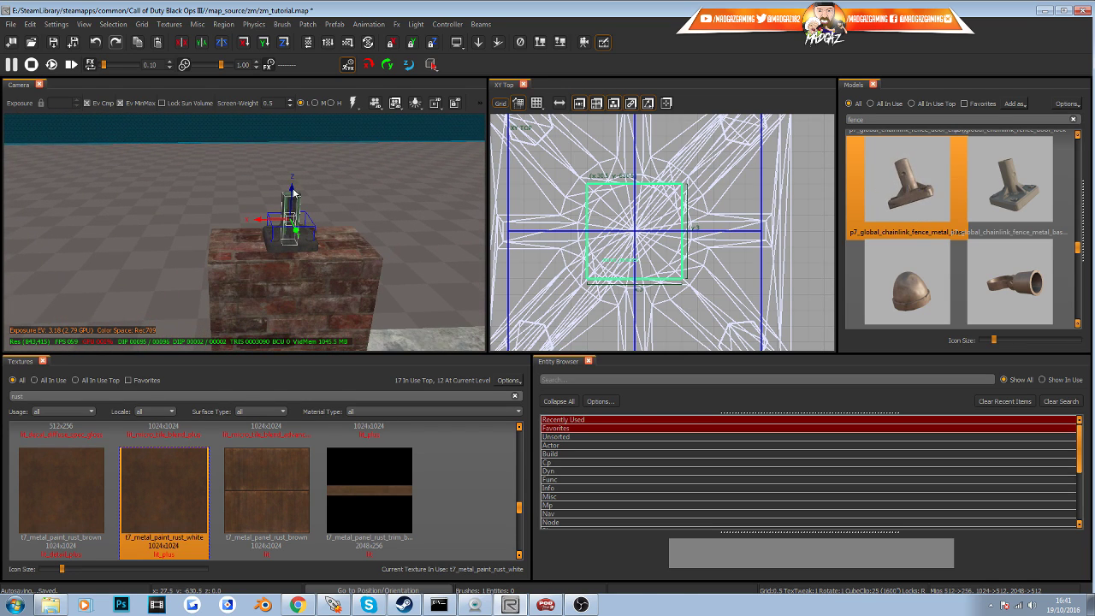
left_click_drag(293, 193, 293, 147)
mouse_move(296, 284)
right_mouse_down()
mouse_move(297, 257)
mouse_move(301, 295)
mouse_move(294, 287)
right_mouse_up()
right_click_drag(285, 246, 284, 245)
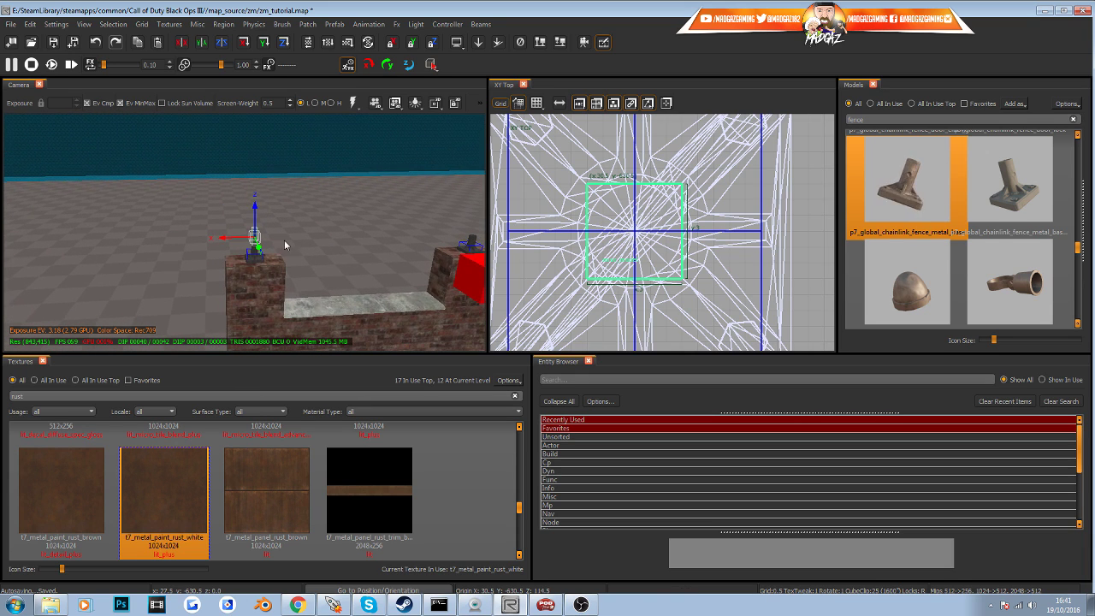
Stretch the post brush upward to z 128, making it 23.5 units tall
key("ctrl+Tab")
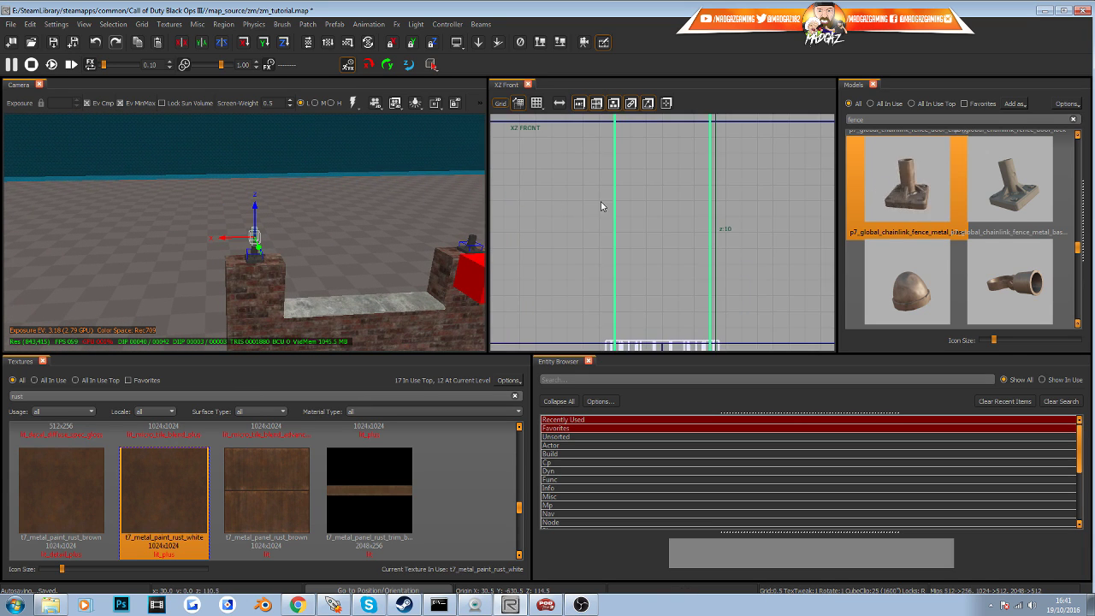
scroll(600, 206, "down", 5)
left_click_drag(609, 244, 612, 193)
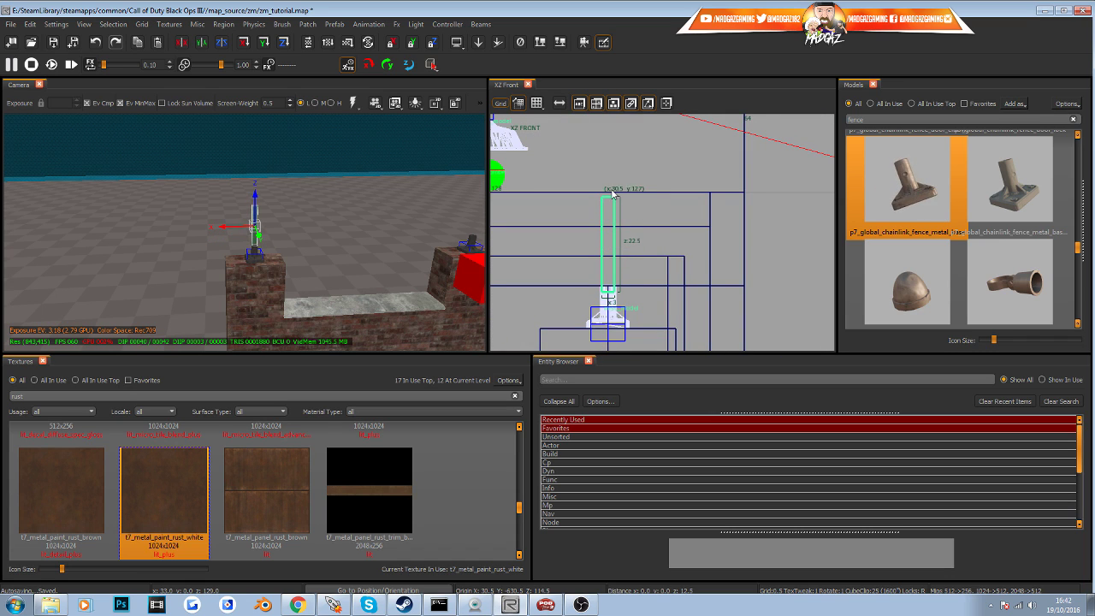
scroll(611, 191, "up", 4)
scroll(608, 231, "down", 5)
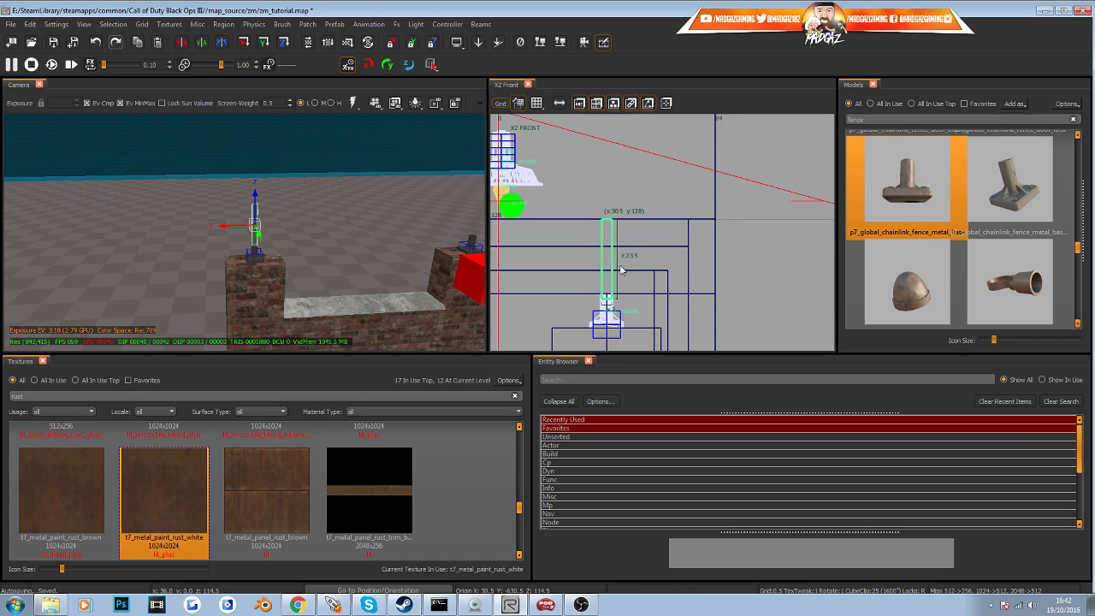
Convert the post brush into a Cylinder patch primitive
key("ctrl+Tab")
key("ctrl+Tab")
scroll(533, 204, "up", 5)
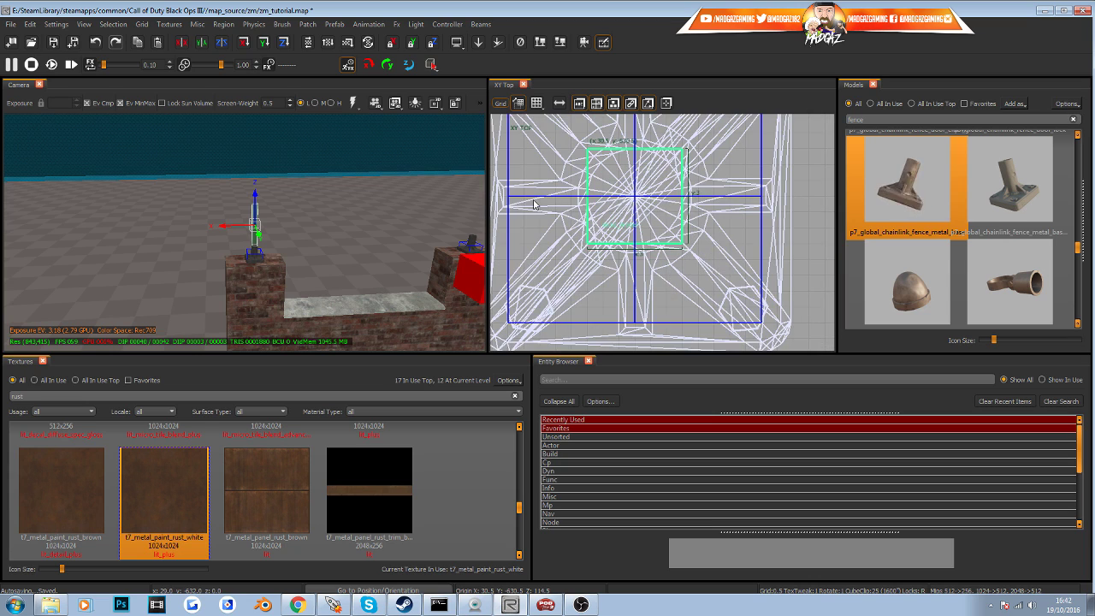
left_click(307, 24)
mouse_move(425, 60)
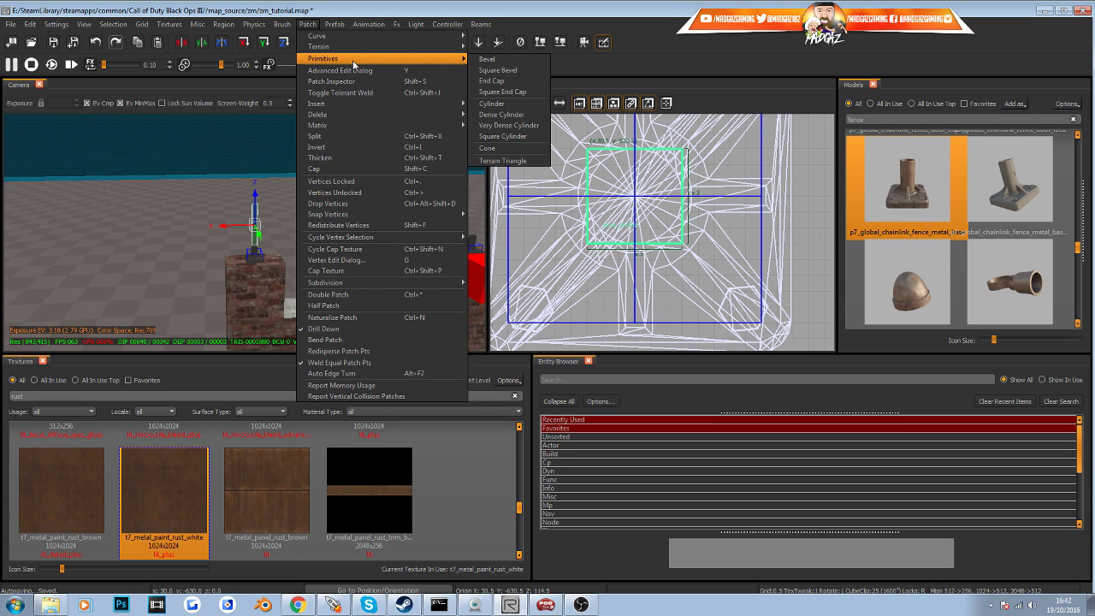
left_click(489, 104)
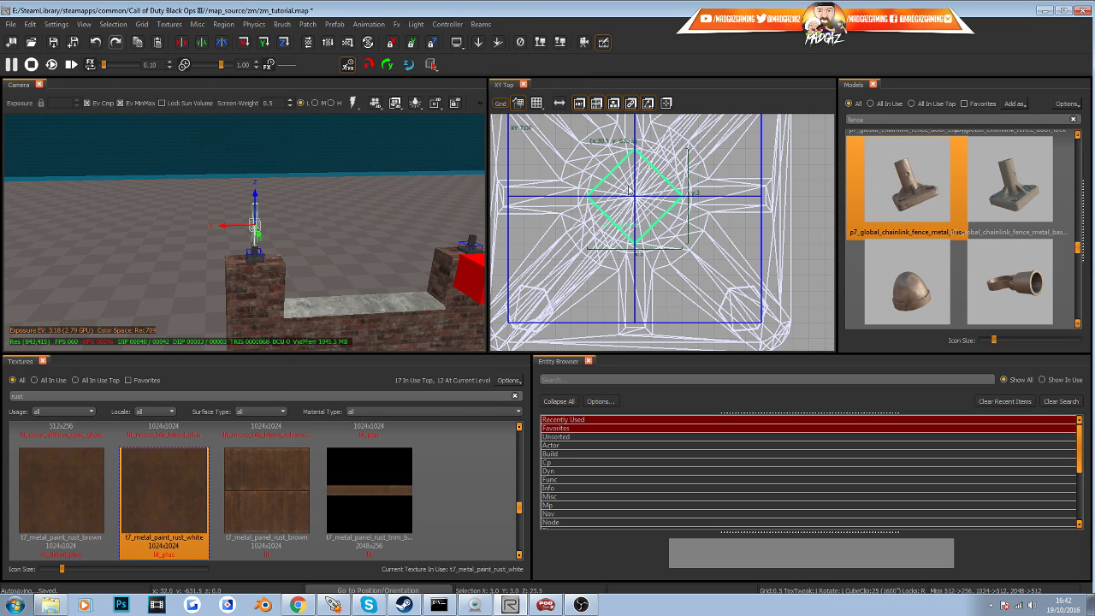
Increase the cylinder post's subdivision to round its cross-section, and deselect it
right_click_drag(444, 282, 448, 342)
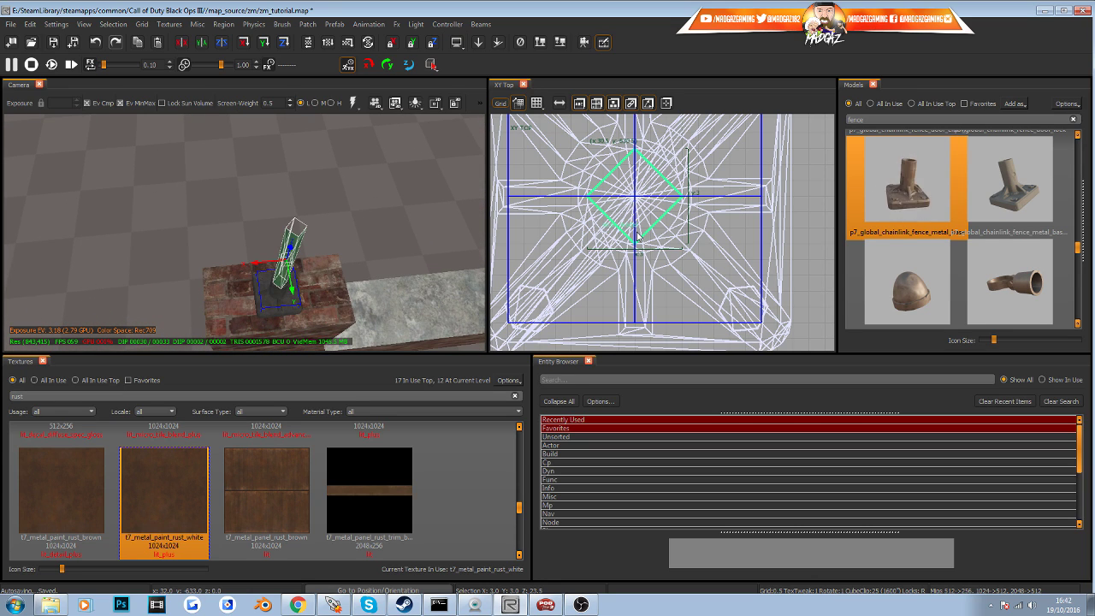
key("]")
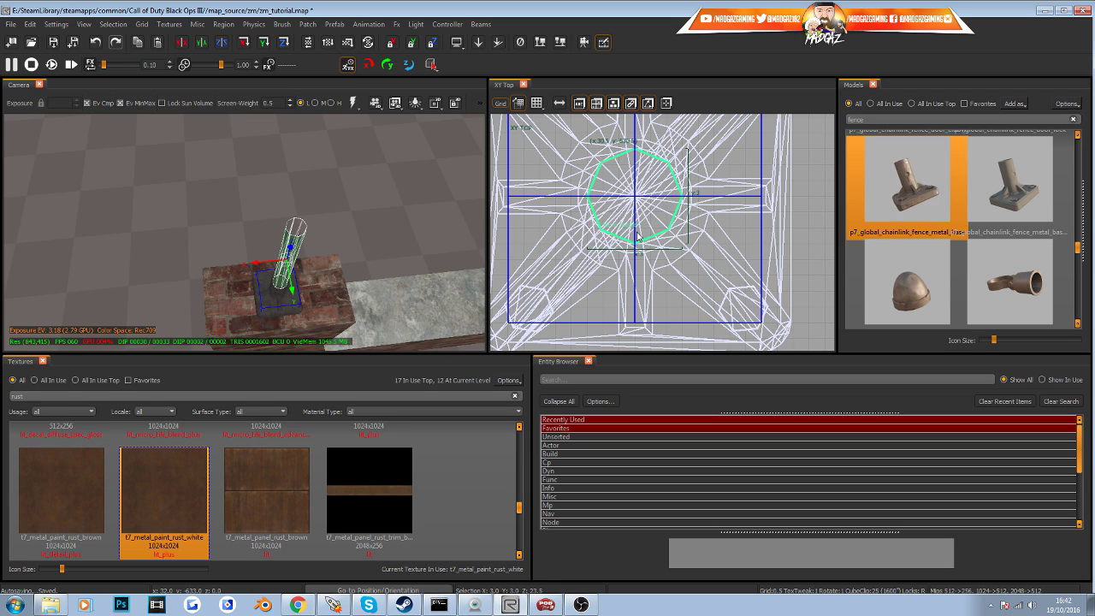
key("Escape")
Duplicate the cylinder post and stand the copy in the metal base on the neighbouring brick pillar
right_click_drag(338, 234, 271, 196)
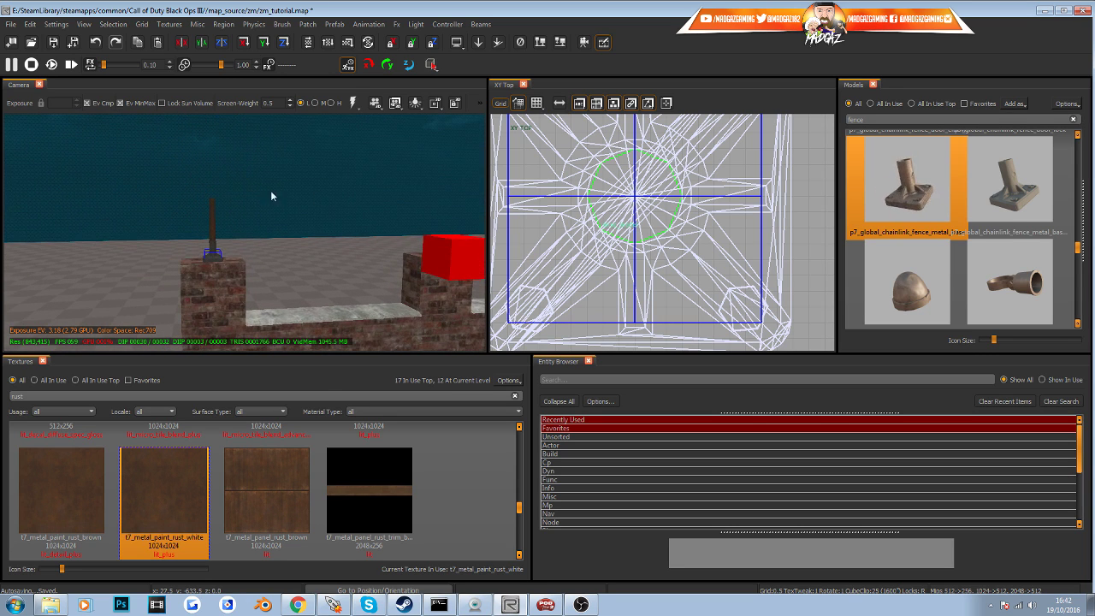
left_click(214, 236)
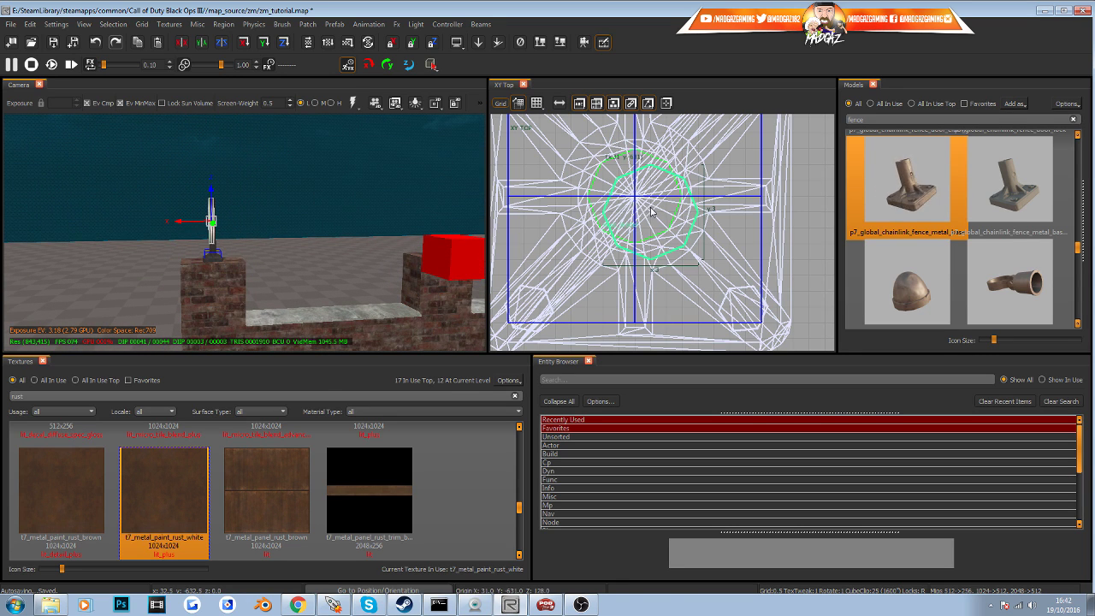
left_click_drag(182, 229, 414, 224)
scroll(714, 219, "up", 5)
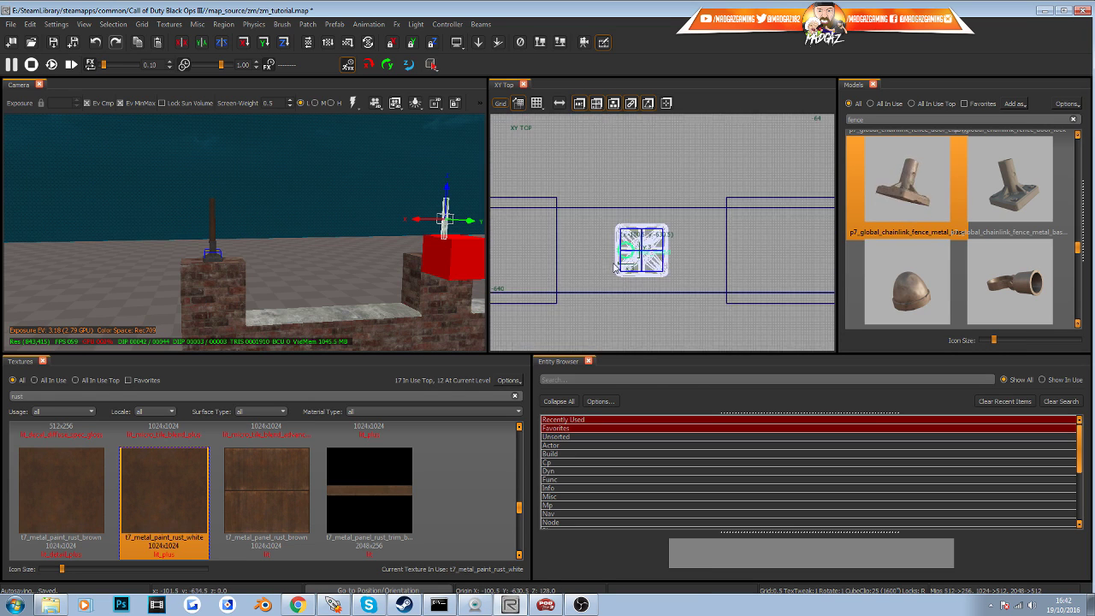
key("Escape")
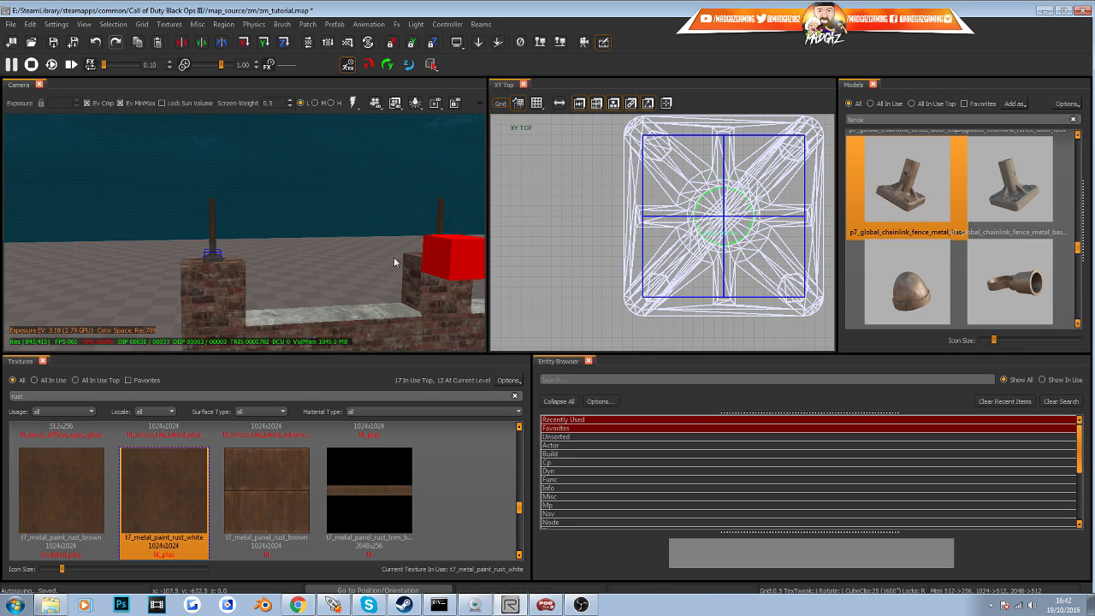
mouse_move(396, 262)
right_mouse_down()
mouse_move(342, 260)
mouse_move(396, 256)
right_mouse_up()
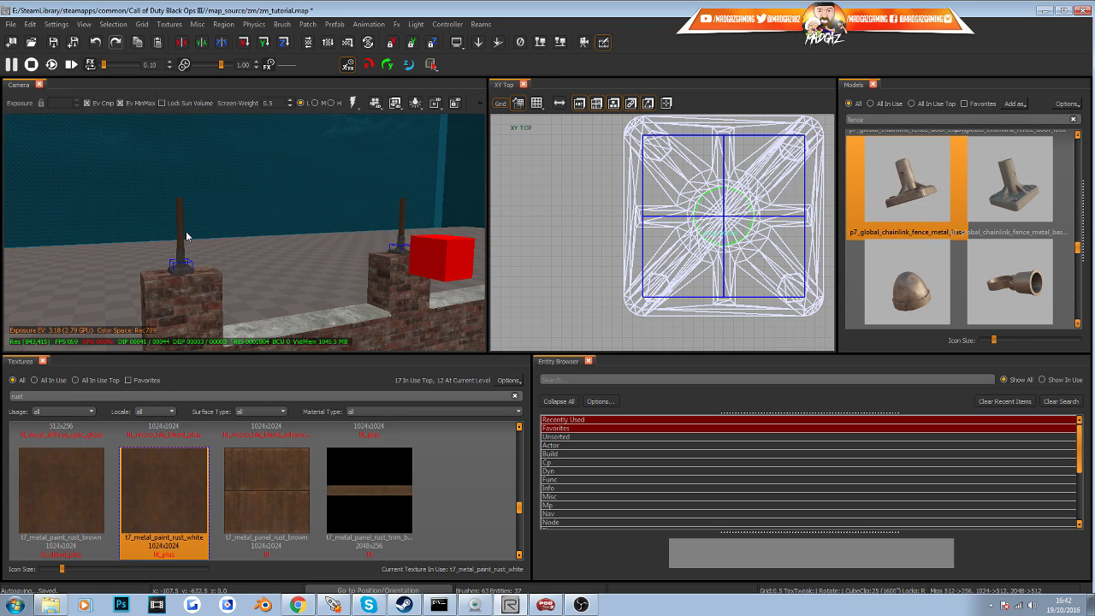
Duplicate the first cylinder post and rotate the copy so it lies horizontally along the x axis
scroll(659, 241, "down", 5)
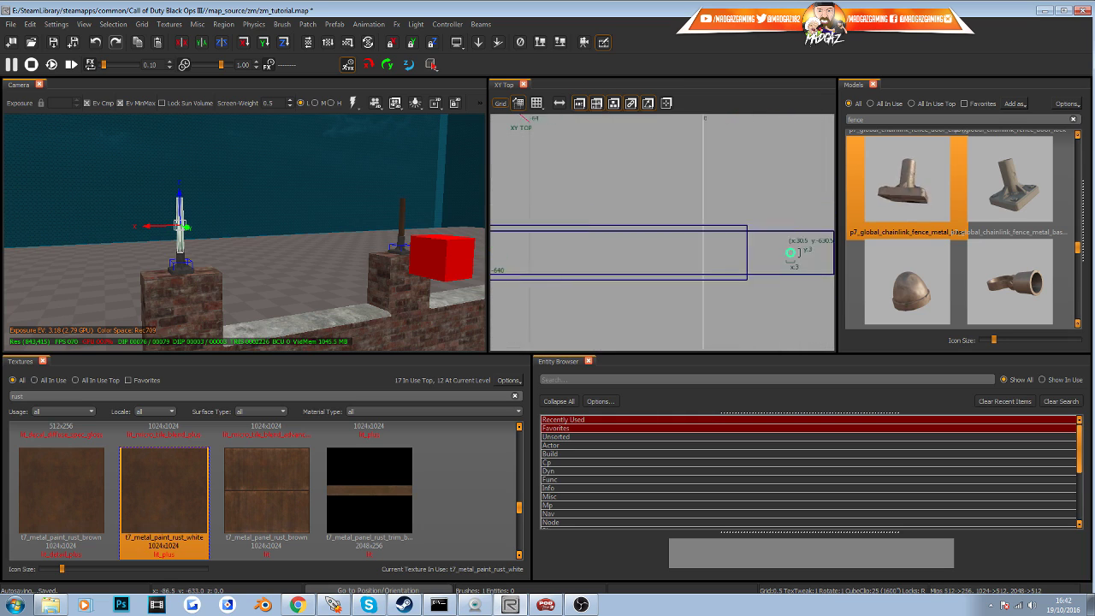
scroll(633, 251, "up", 6)
scroll(634, 250, "up", 2)
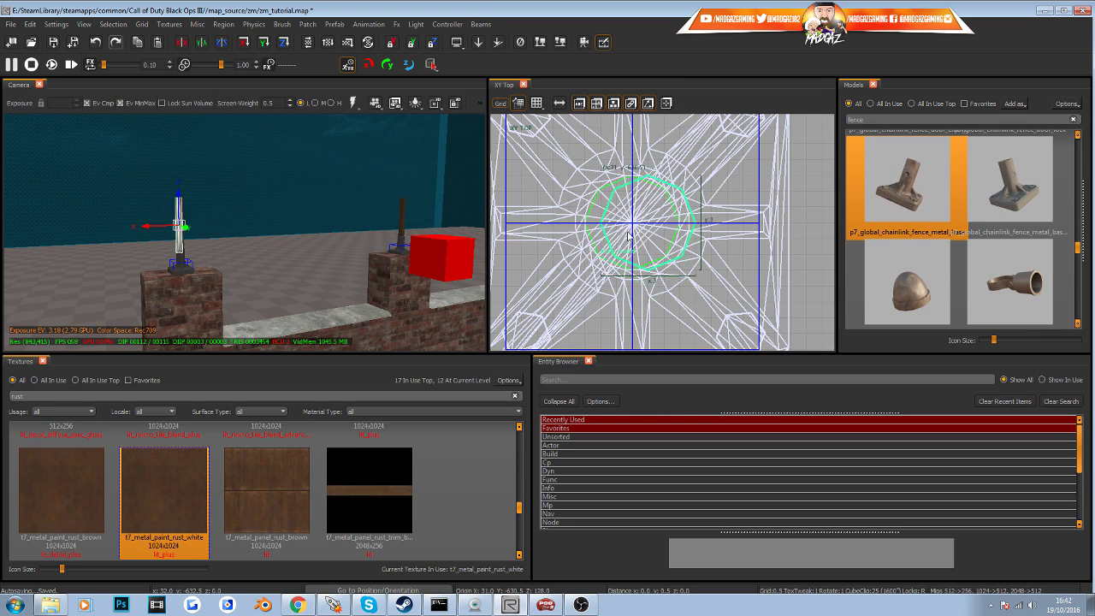
left_click(267, 49)
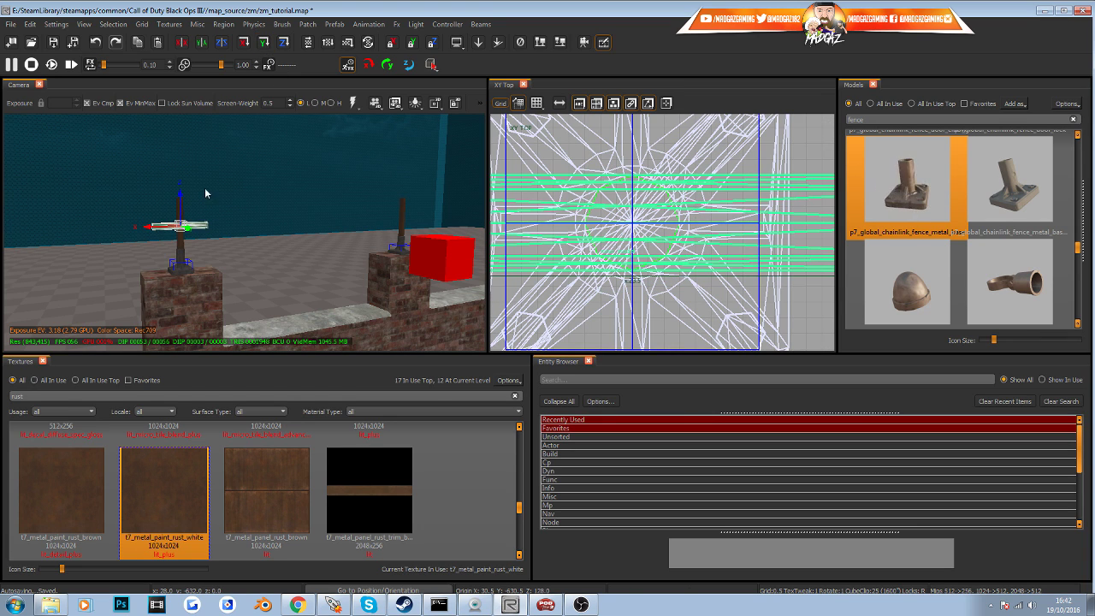
Raise the horizontal cylinder to an origin of z 129.5, centred on top of the first post
key("ctrl+Tab")
key("ctrl+Tab")
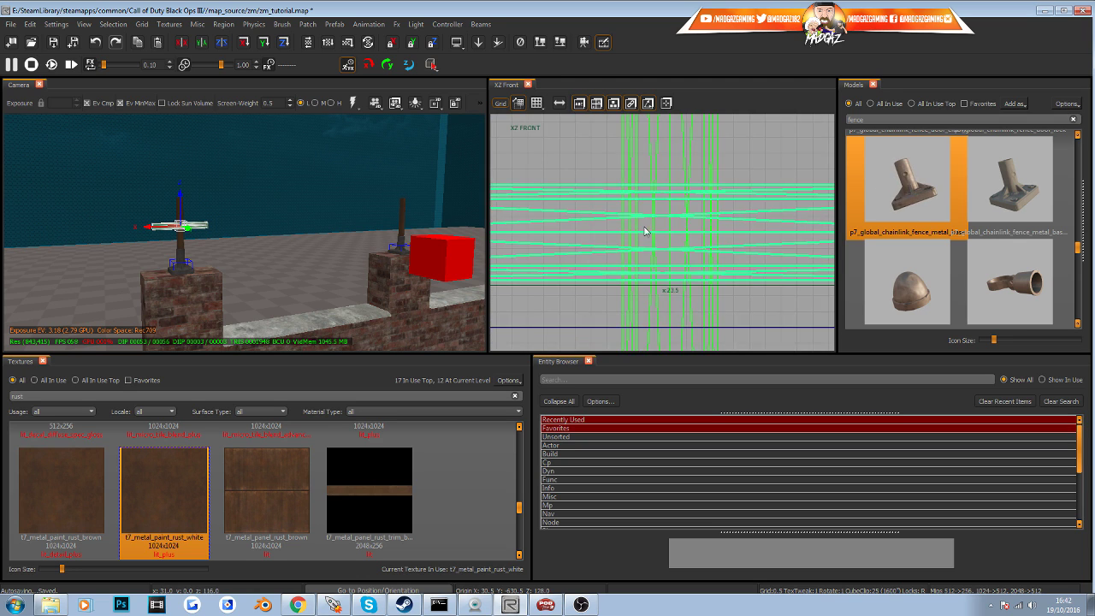
left_click_drag(652, 274, 663, 200)
scroll(659, 199, "up", 2)
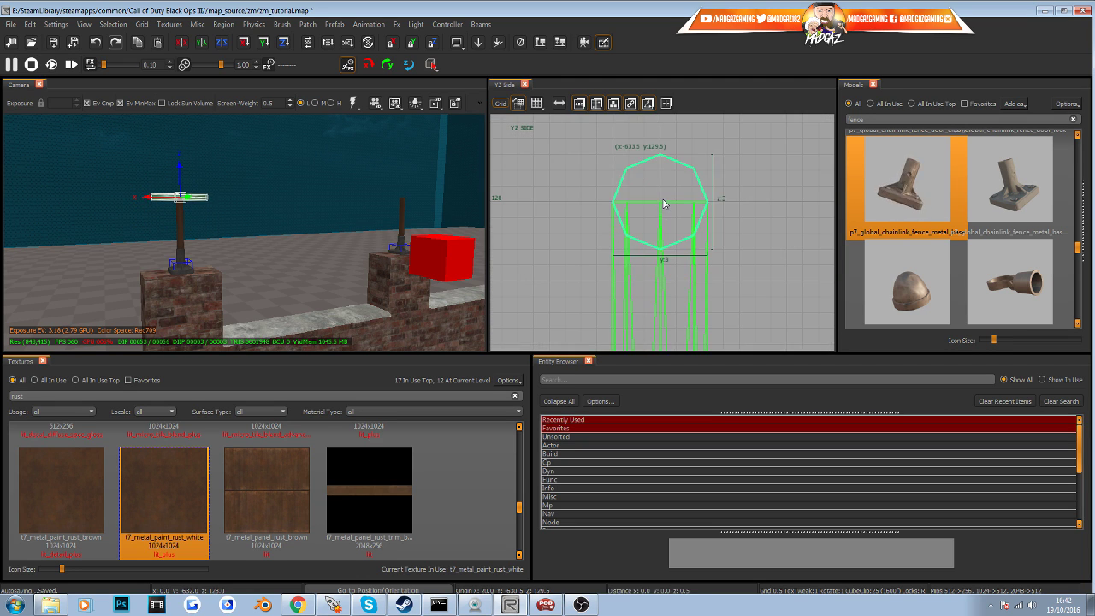
Stretch the horizontal cylinder across to the second post, with its far end at x -97, to form the top rail
key("ctrl+Tab")
key("ctrl+Tab")
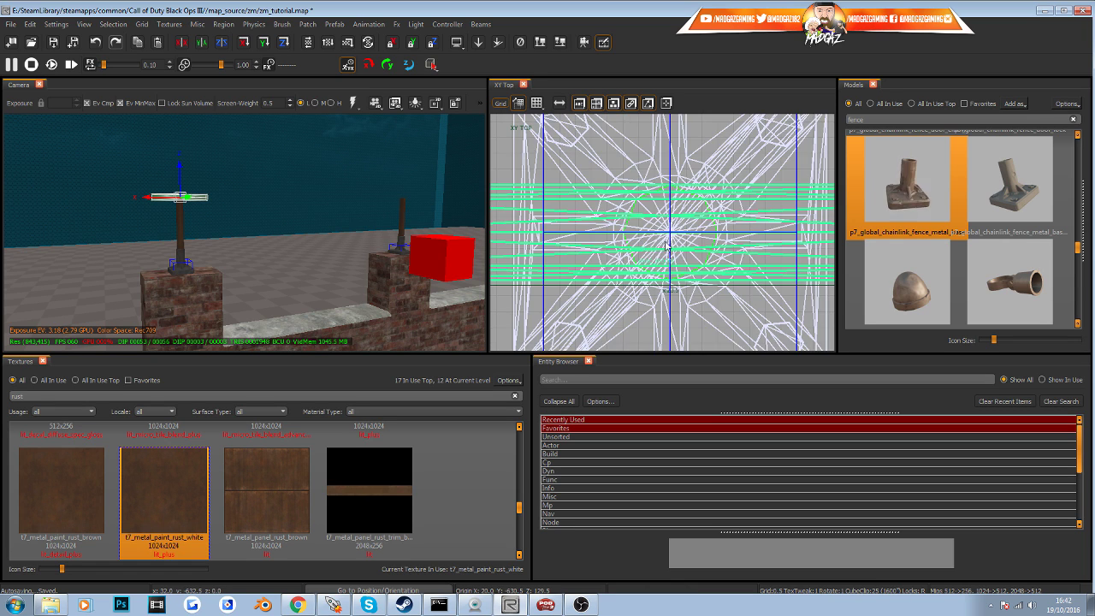
scroll(641, 245, "up", 3)
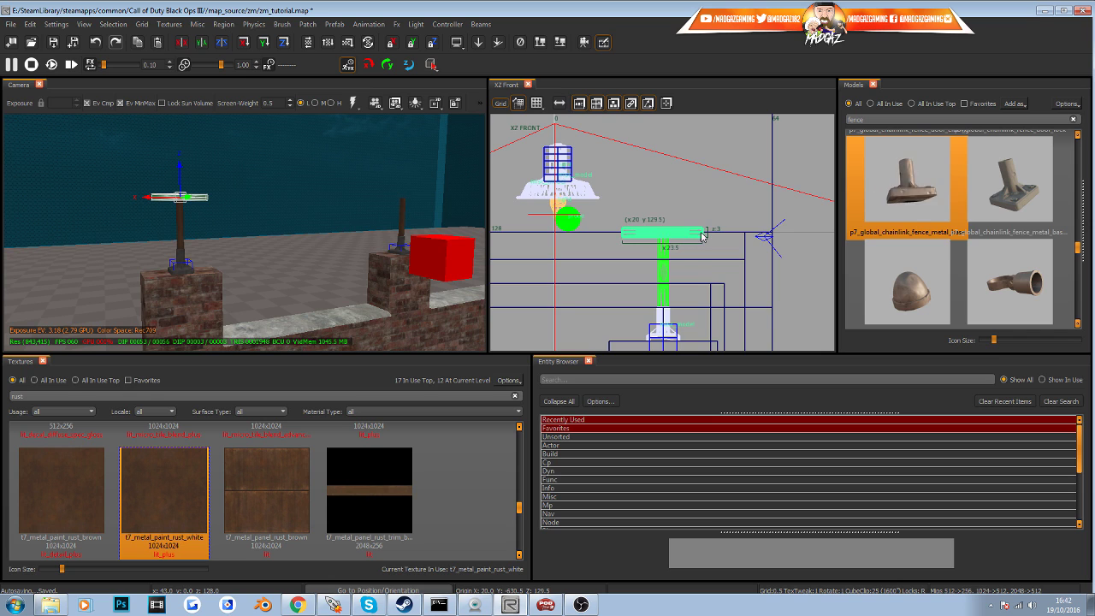
scroll(701, 236, "up", 2)
left_click_drag(714, 235, 511, 259)
scroll(557, 261, "down", 5)
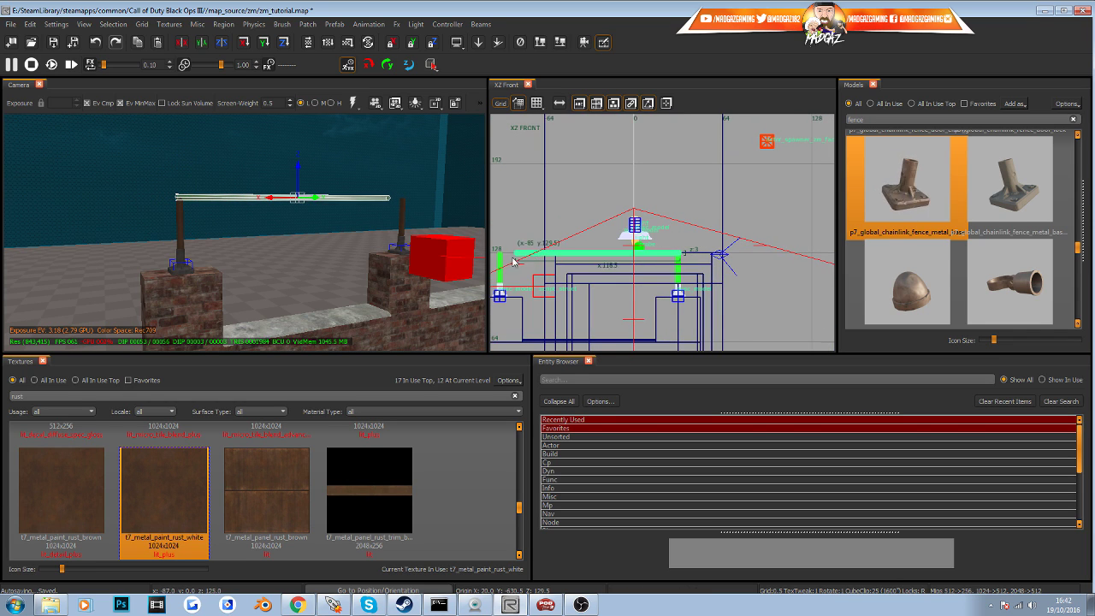
right_click_drag(513, 260, 559, 260)
scroll(580, 256, "up", 5)
left_click_drag(631, 244, 588, 249)
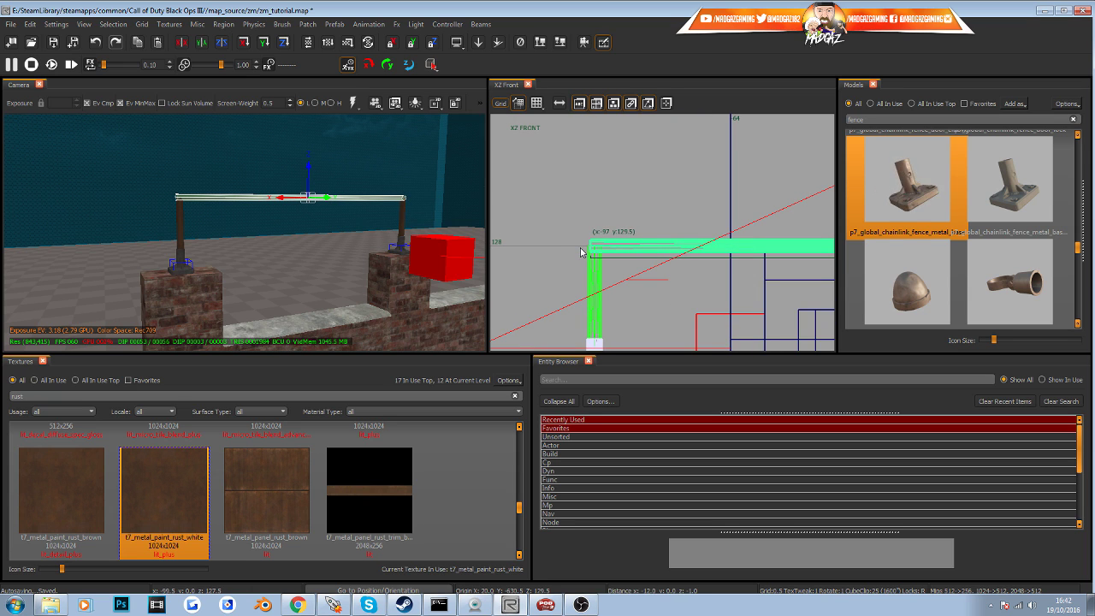
scroll(582, 253, "down", 2)
key("Escape")
Adjust the end of the top rail to x -97.5 so it sits flush with the post's outer edge
mouse_move(403, 260)
right_mouse_down()
mouse_move(414, 224)
mouse_move(419, 254)
mouse_move(414, 214)
mouse_move(405, 272)
mouse_move(388, 219)
mouse_move(404, 259)
right_mouse_up()
left_click(236, 215)
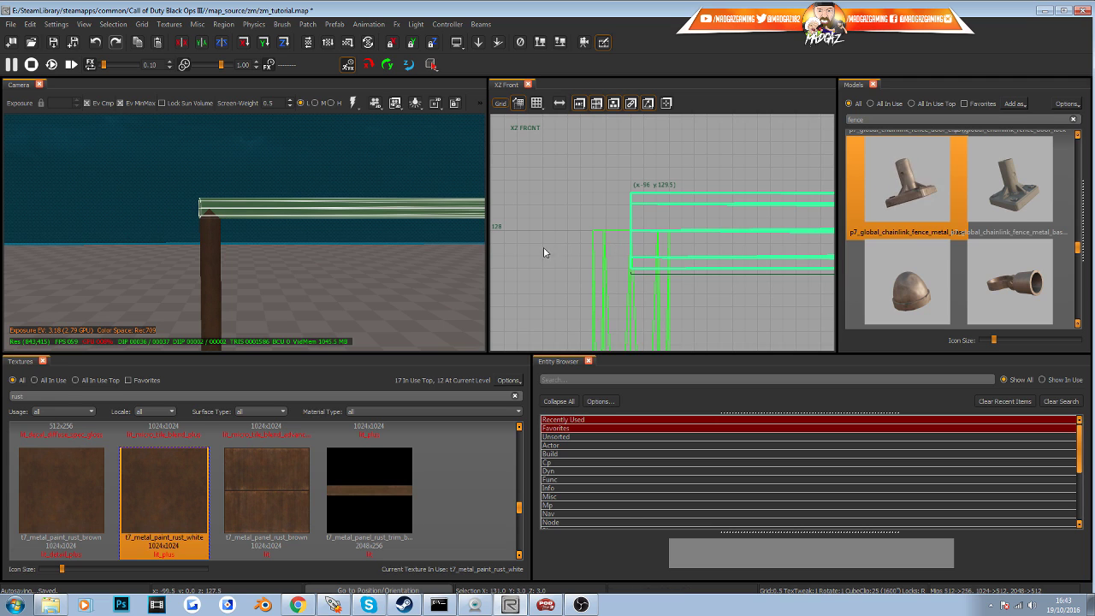
key("Escape")
Duplicate the top rail and lower the copy 19 units to z 110.5 as the bottom rail
right_click_drag(267, 255, 240, 226)
left_click(245, 205)
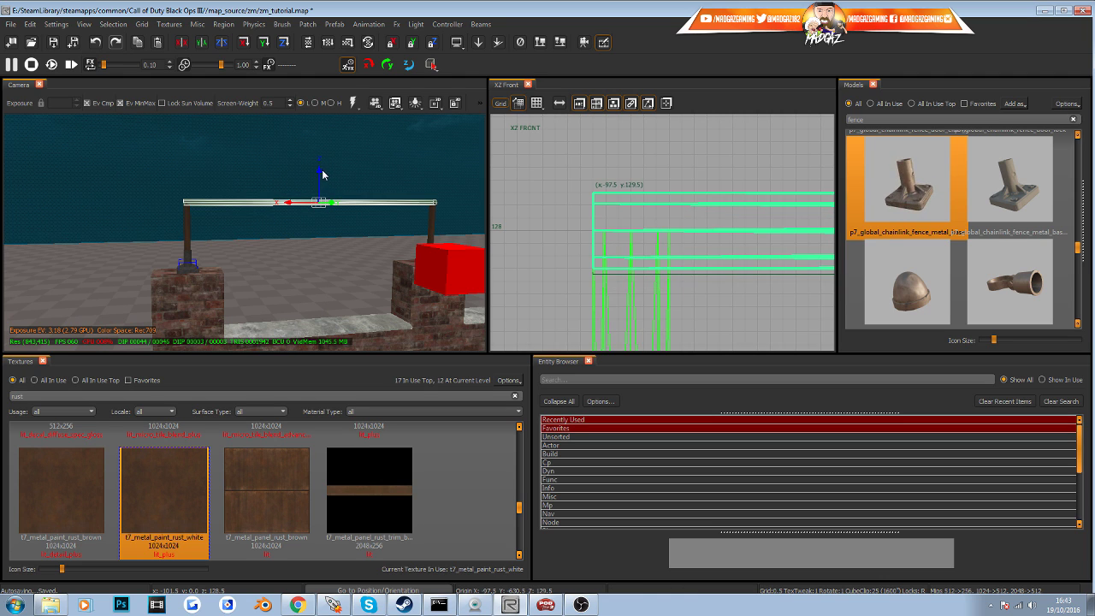
left_click_drag(321, 174, 322, 213)
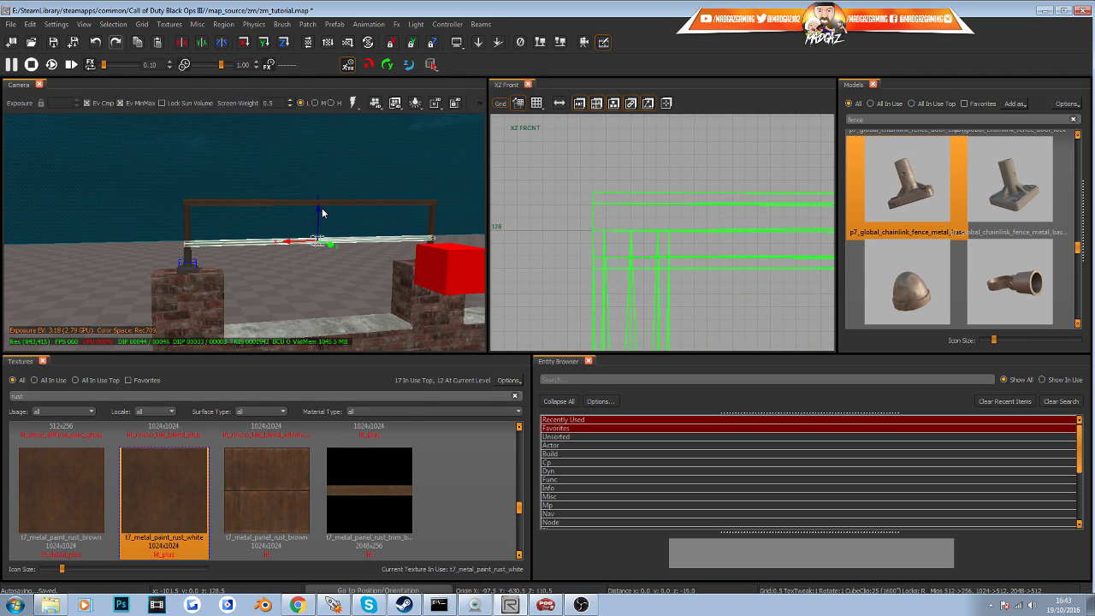
key("Escape")
right_click_drag(323, 216, 323, 215)
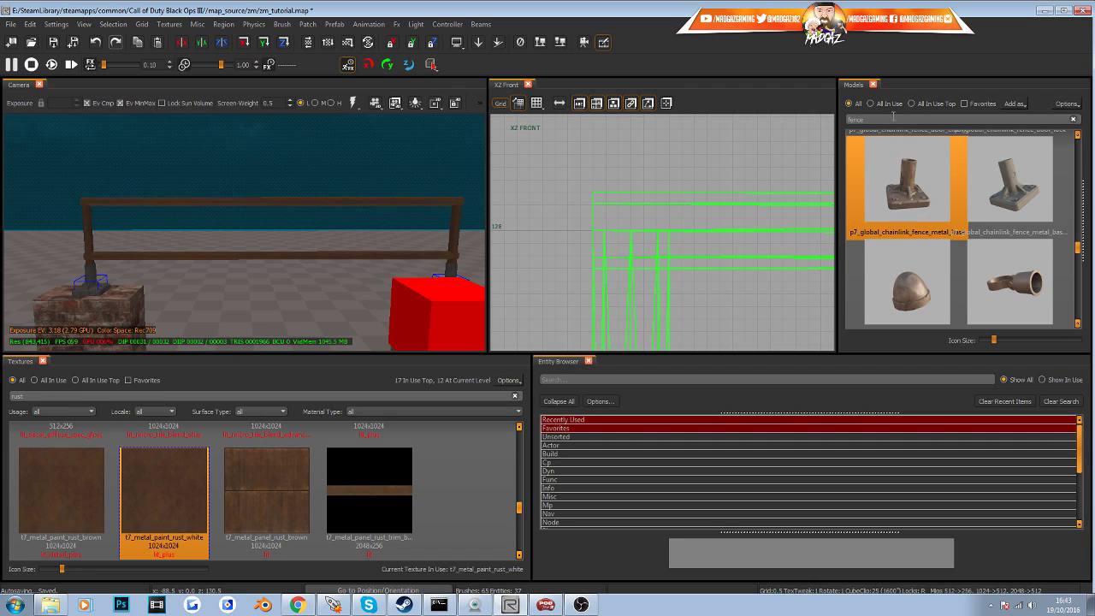
Search the models for "barb" and place p7_barbed_wire between the two rails at z 133.5
type("barb")
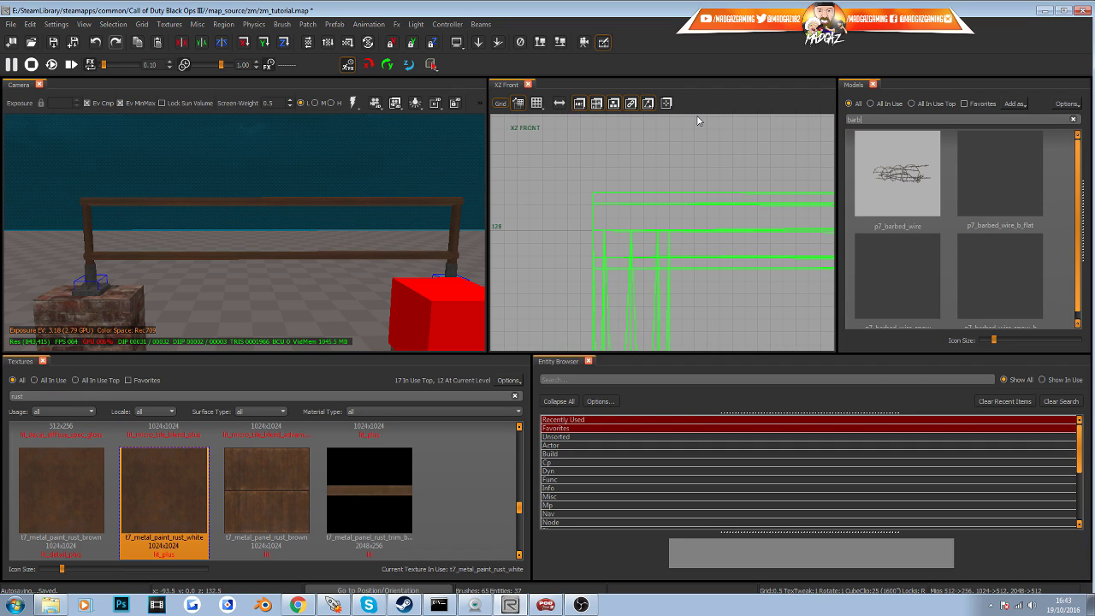
left_click(969, 191)
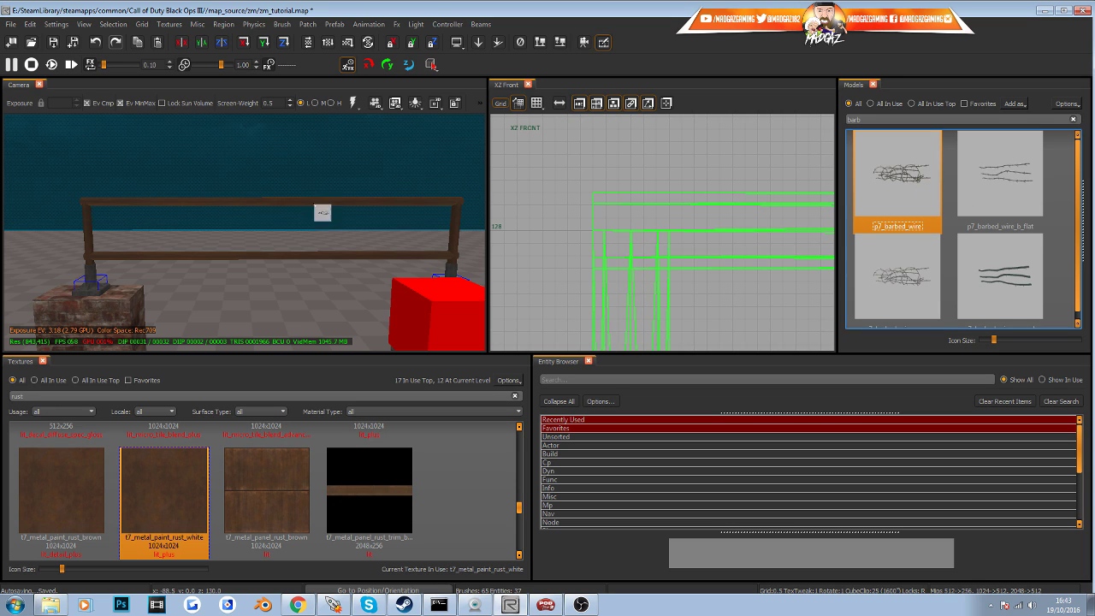
left_click_drag(322, 213, 269, 199)
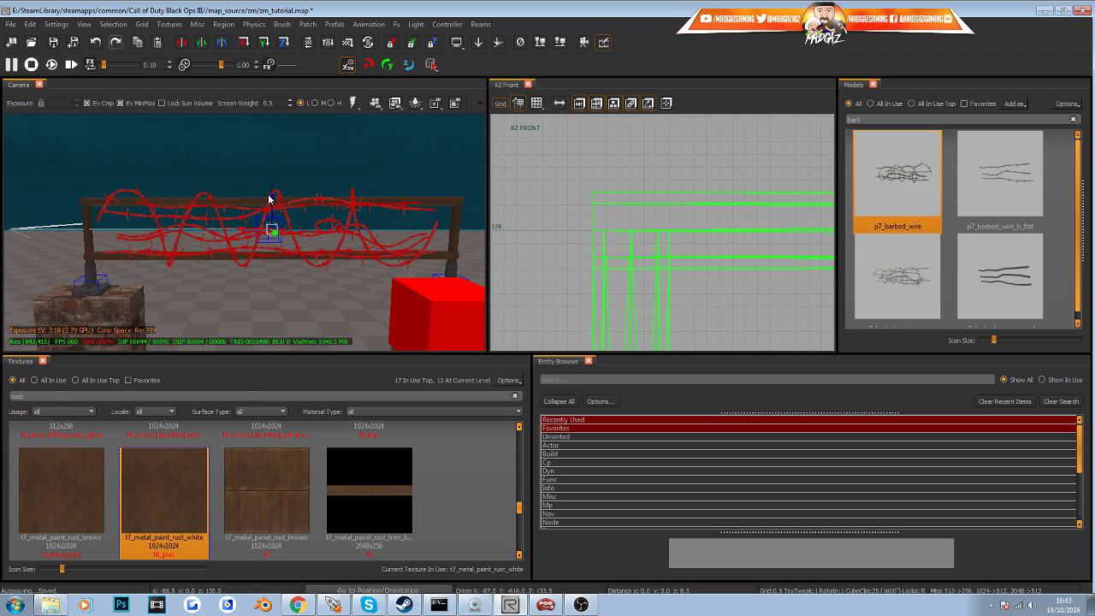
key("Escape")
Slide the barbed wire model along the rails toward the first post, to x -71.5
right_click_drag(439, 261, 338, 228)
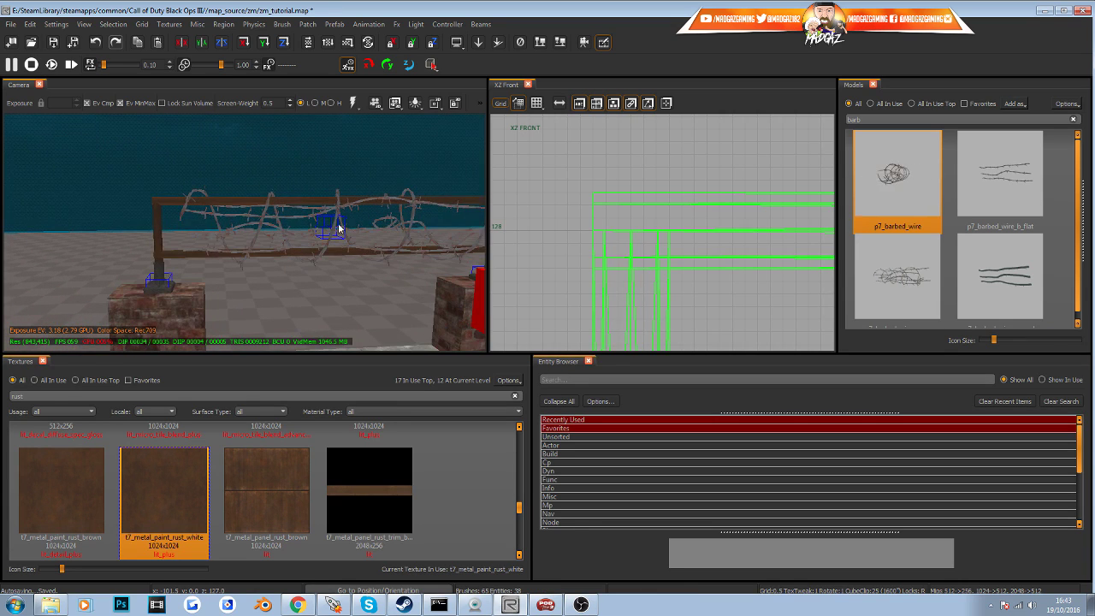
left_click(262, 224)
left_click_drag(302, 227, 264, 232)
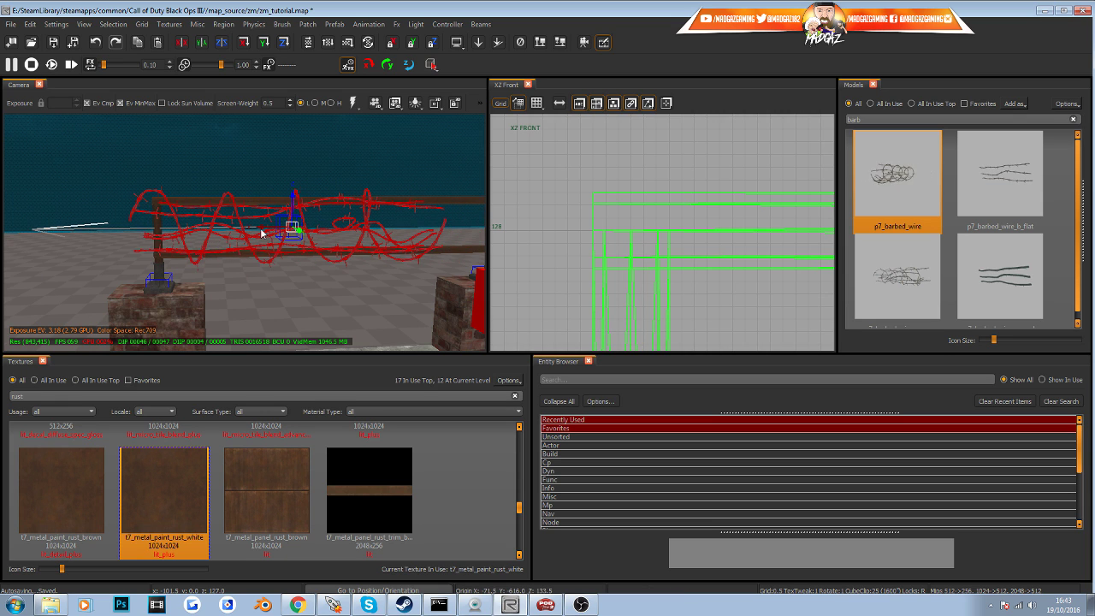
key("Escape")
mouse_move(248, 245)
right_mouse_down()
mouse_move(342, 247)
mouse_move(248, 244)
right_mouse_up()
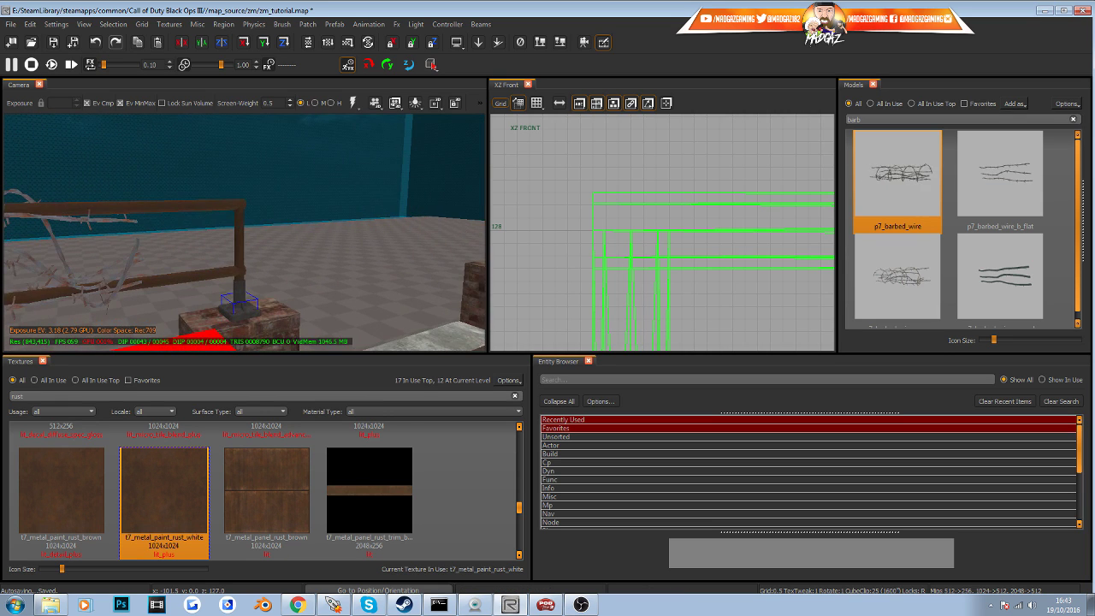
right_click_drag(368, 145, 379, 146)
right_click_drag(339, 250, 393, 238)
key("alt+6")
key("alt+6")
key("p")
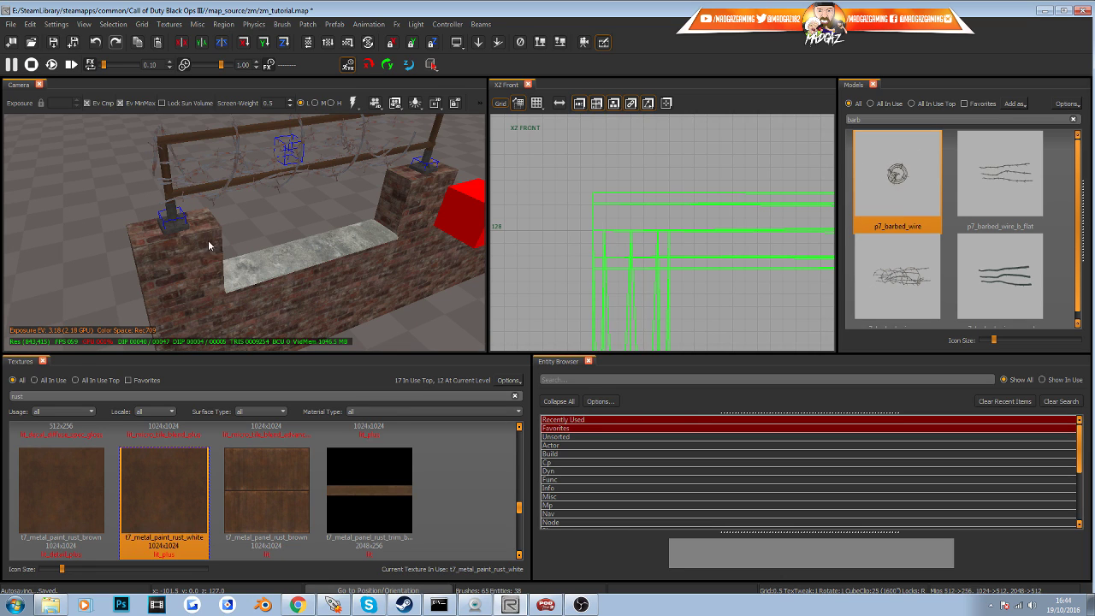
left_click(200, 255, "shift")
left_click(421, 216, "shift")
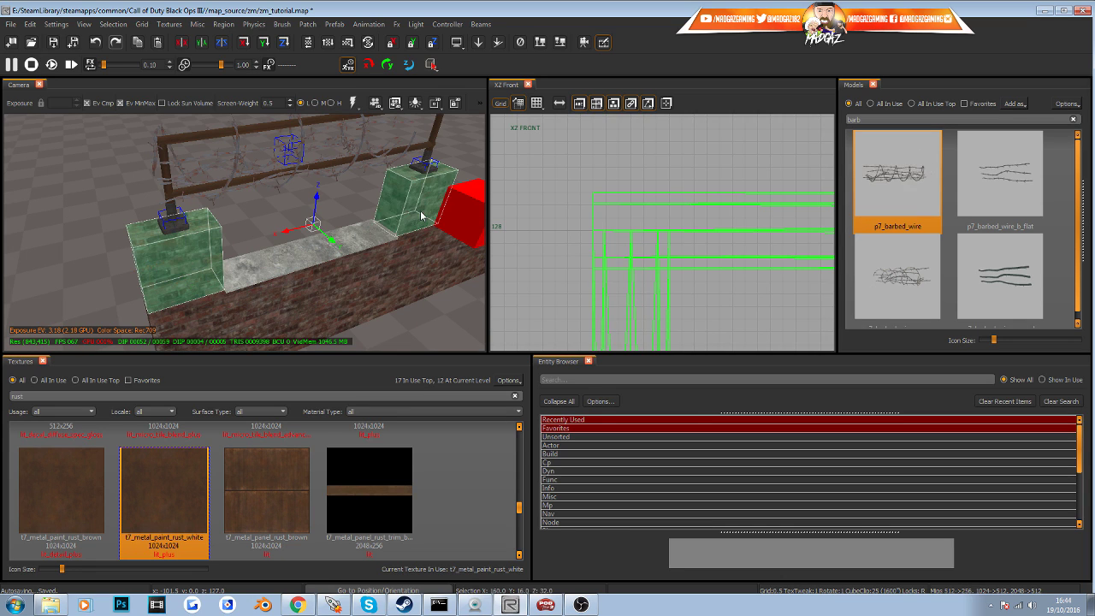
key("Escape")
Apply the mtl_fxanim_gp_concrete_bare_dark_02_crack texture to the top faces of both fence pillars, finding it with a "concrete" search
right_click_drag(370, 235, 358, 223)
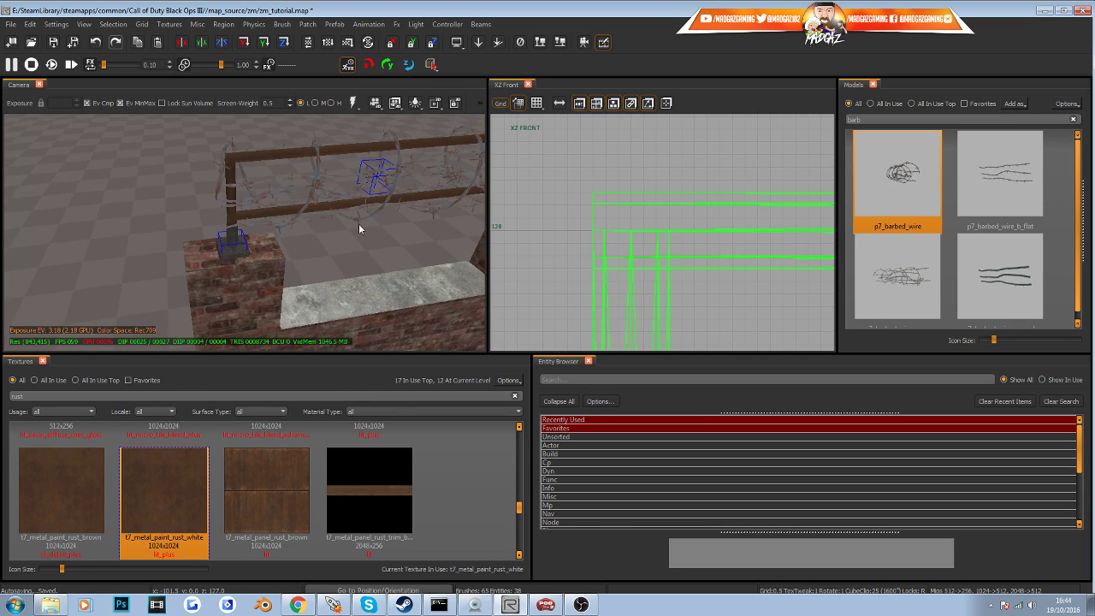
right_click_drag(274, 254, 274, 250)
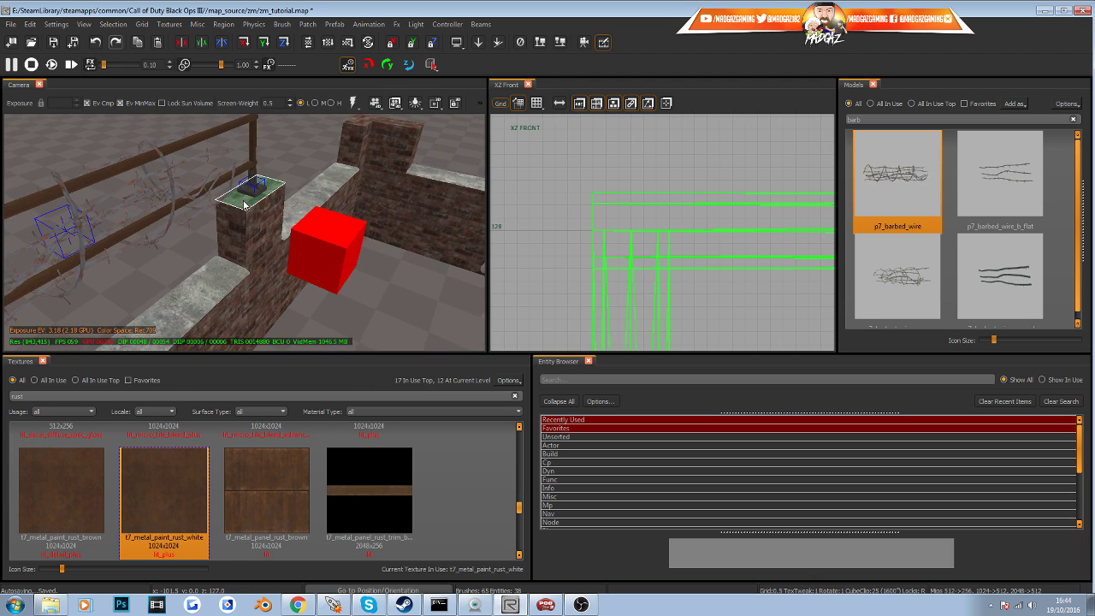
right_click_drag(244, 204, 266, 223)
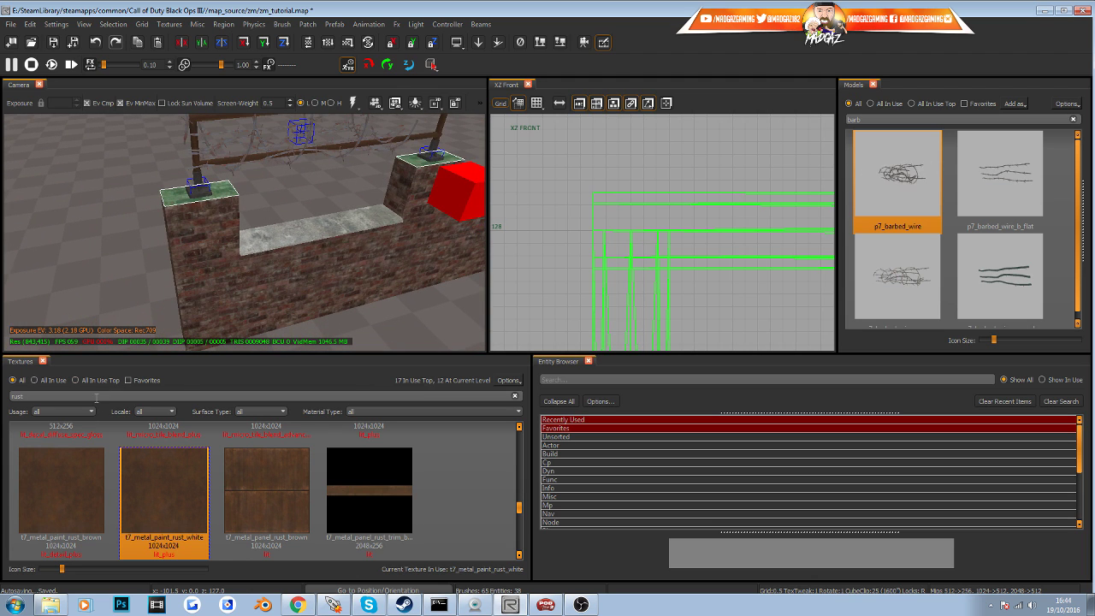
type("concrete")
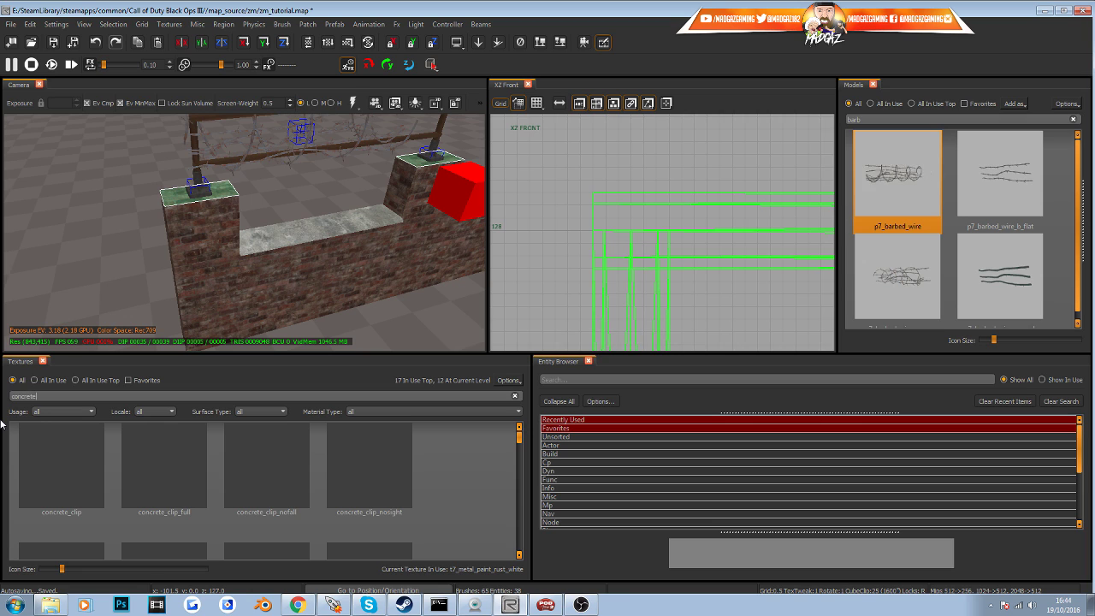
scroll(245, 486, "down", 1)
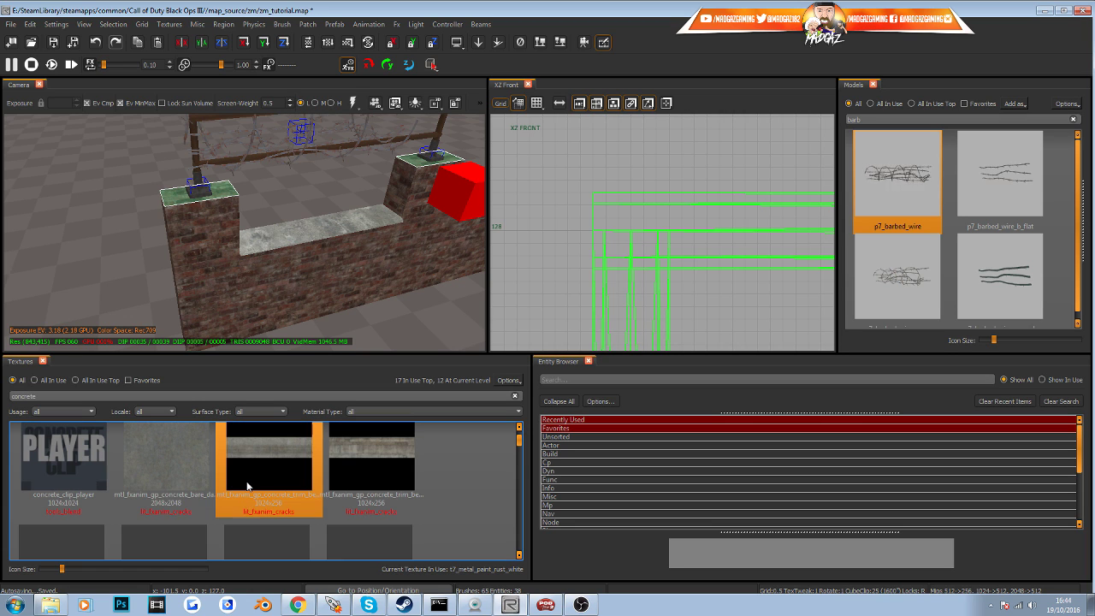
left_click(192, 471)
key("Escape")
right_click_drag(264, 297, 203, 207)
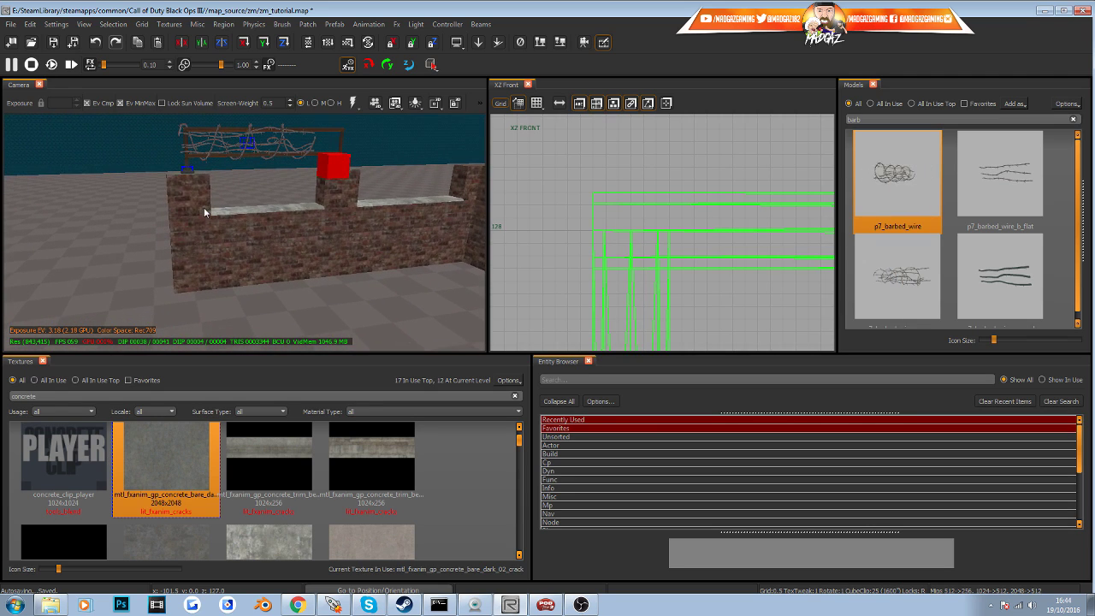
Search the entities for "decal" and place a volume_decal on the face of the brick wall below the battlements
left_click(565, 379)
type("decal")
left_click_drag(571, 488, 433, 321)
left_click_drag(304, 250, 302, 250)
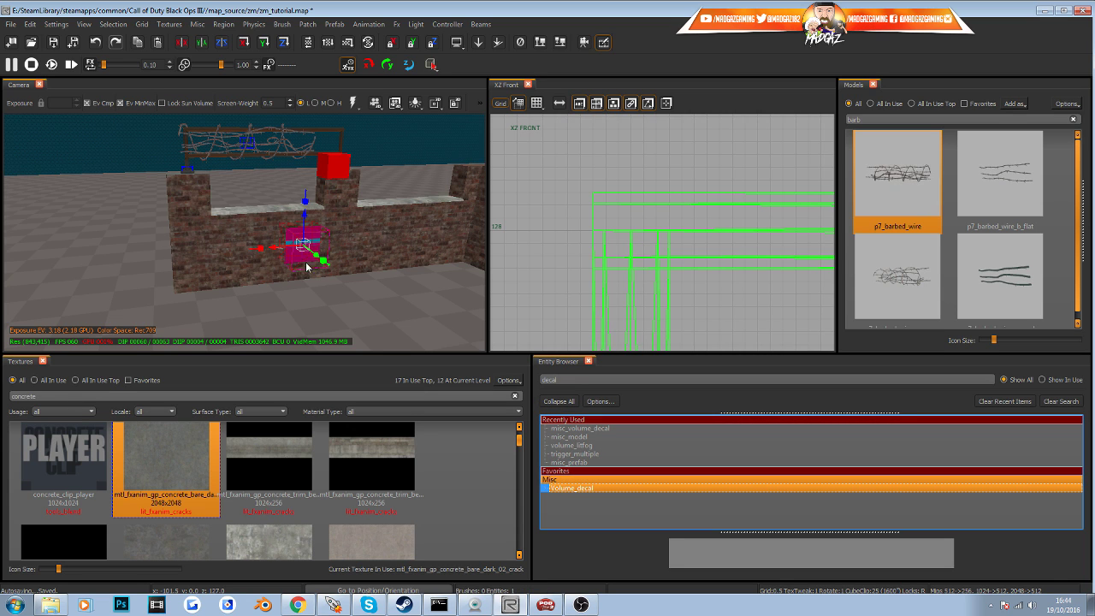
mouse_move(307, 267)
right_mouse_down()
mouse_move(307, 249)
mouse_move(310, 267)
mouse_move(287, 269)
mouse_move(307, 267)
right_mouse_up()
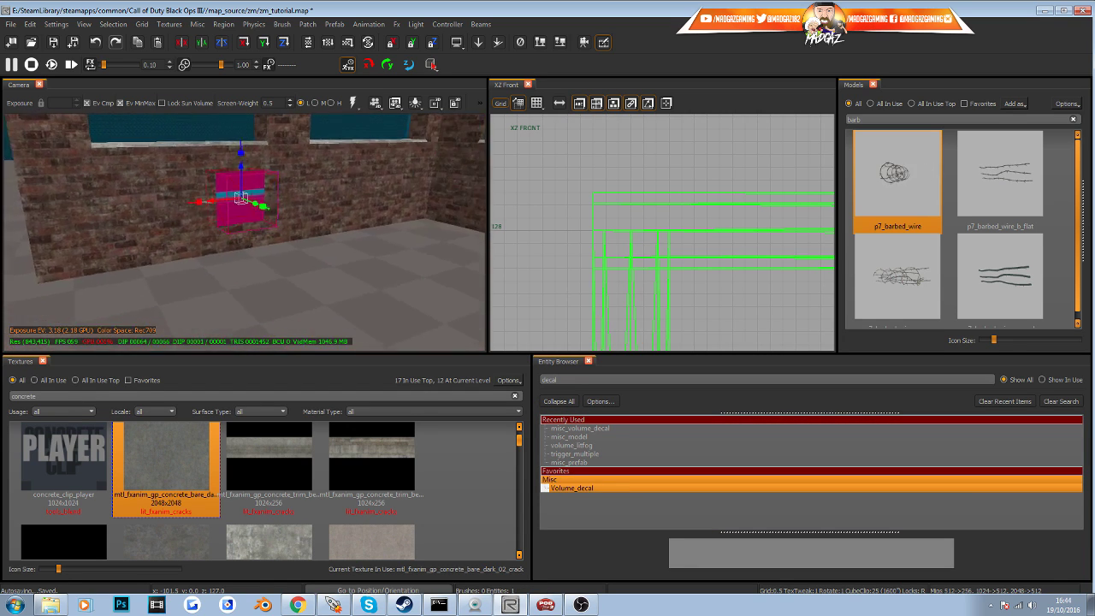
right_click_drag(241, 197, 291, 250)
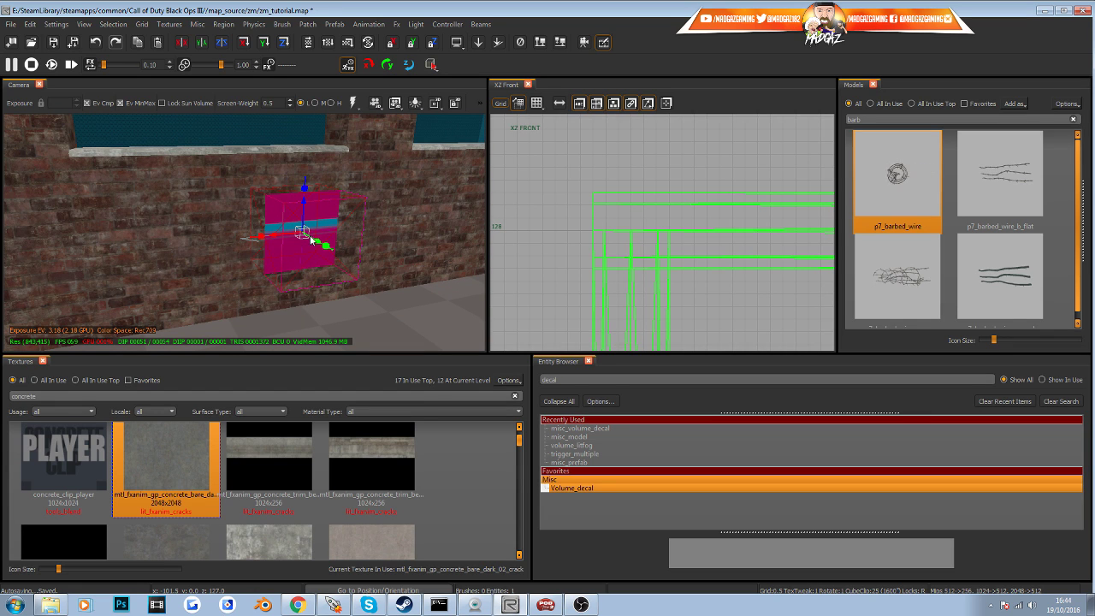
Rotate the volume decal about the Z axis so it faces outward from the brick wall and its texture reads correctly
right_click_drag(312, 237, 295, 206)
scroll(307, 195, "up", 5)
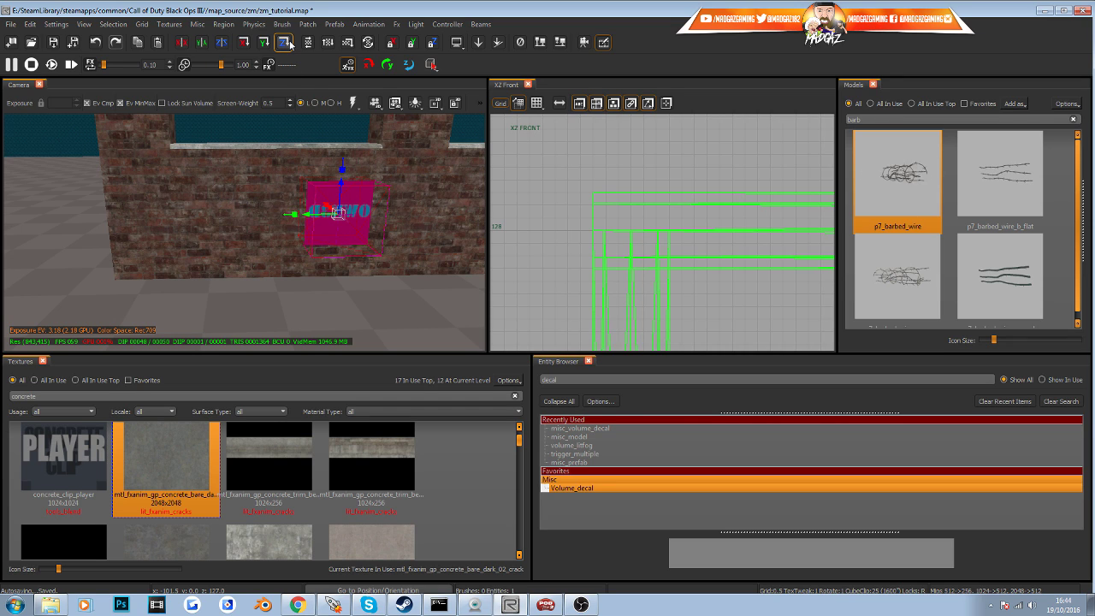
right_click_drag(382, 238, 361, 263)
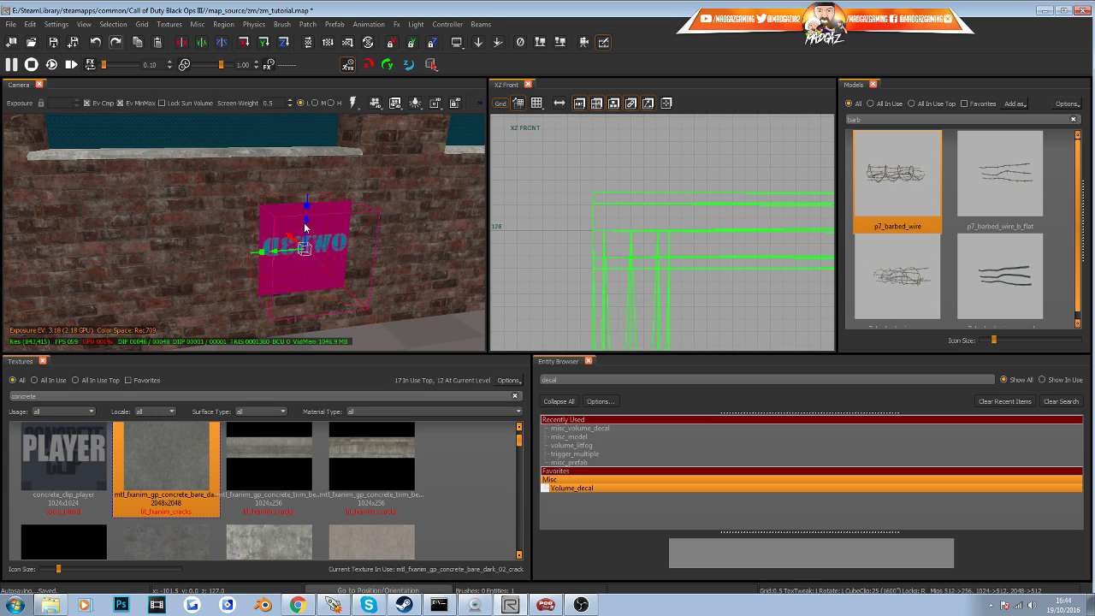
left_click(285, 43)
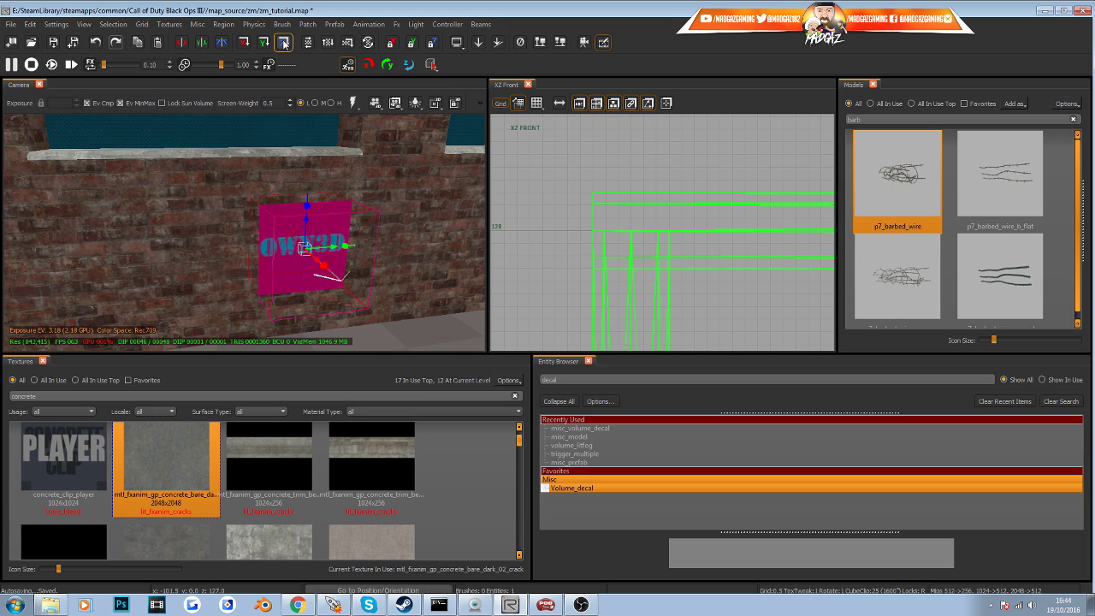
right_click_drag(293, 145, 126, 315)
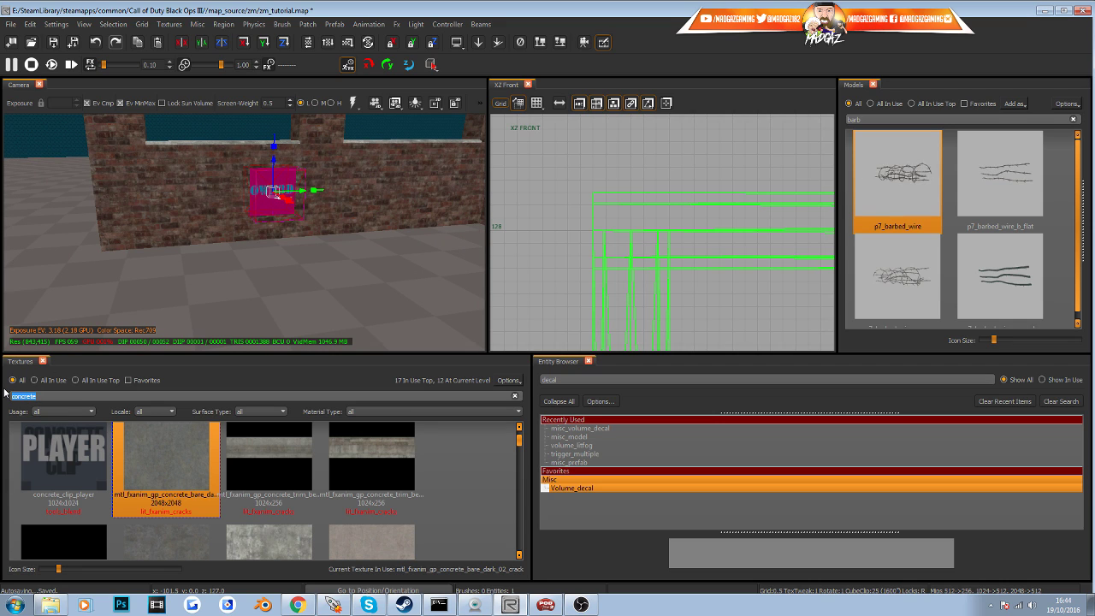
Search the textures for "grime" and "dirt" and look through the results for a suitable wall decal
type("grime")
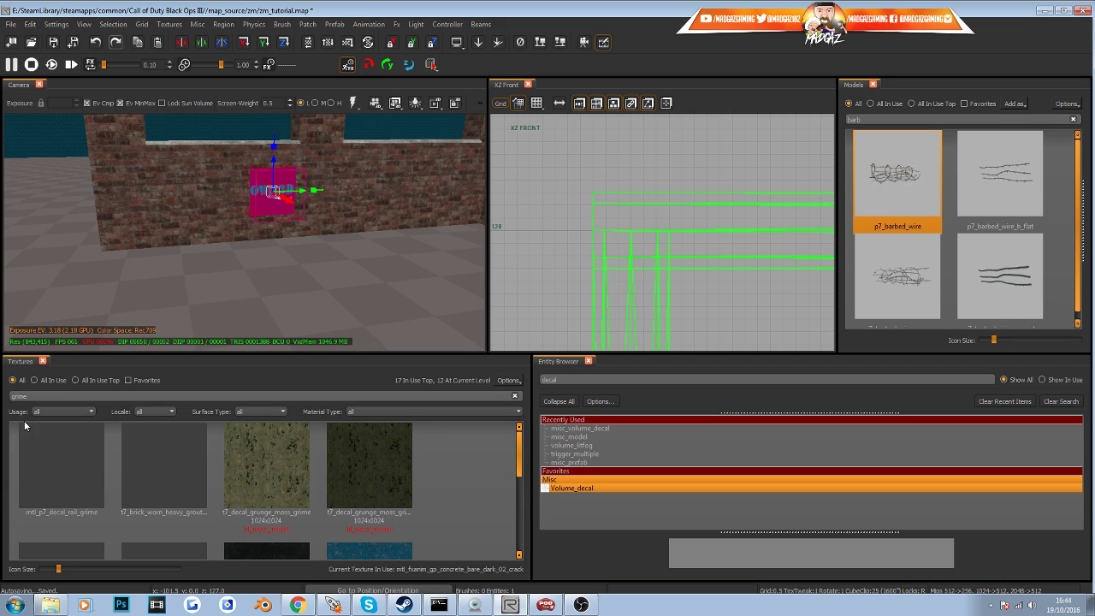
scroll(439, 474, "down", 4)
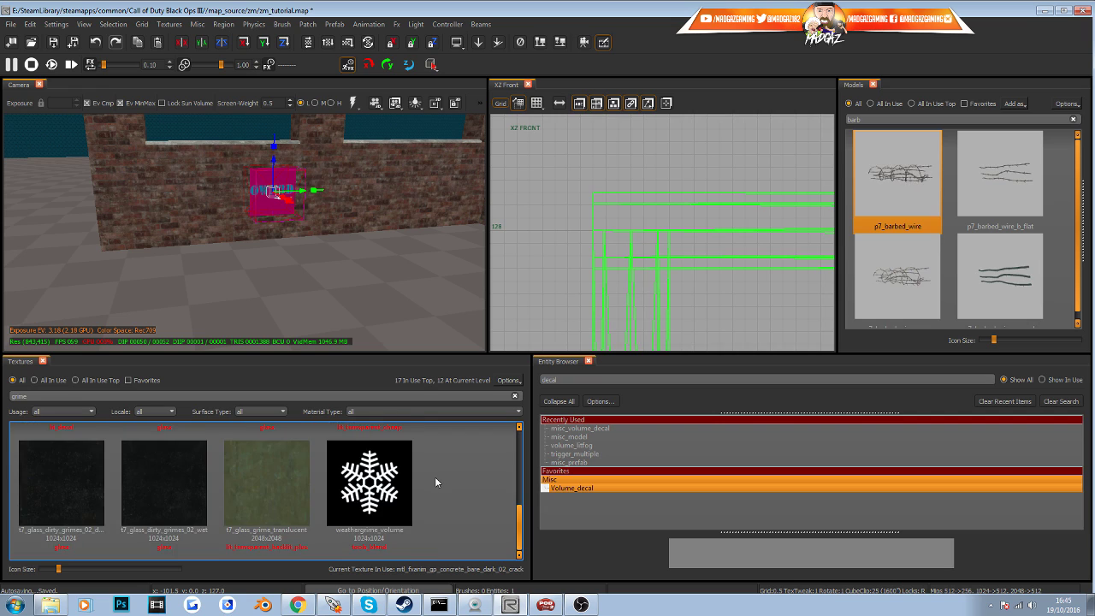
scroll(434, 477, "up", 4)
left_click(41, 396)
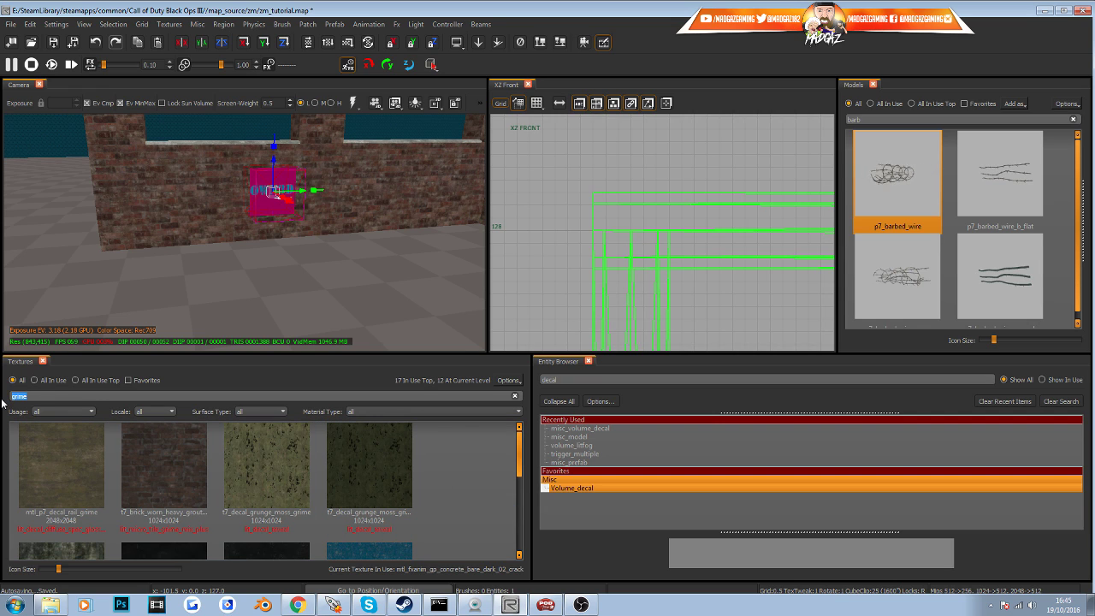
type("dirt")
left_click(248, 467)
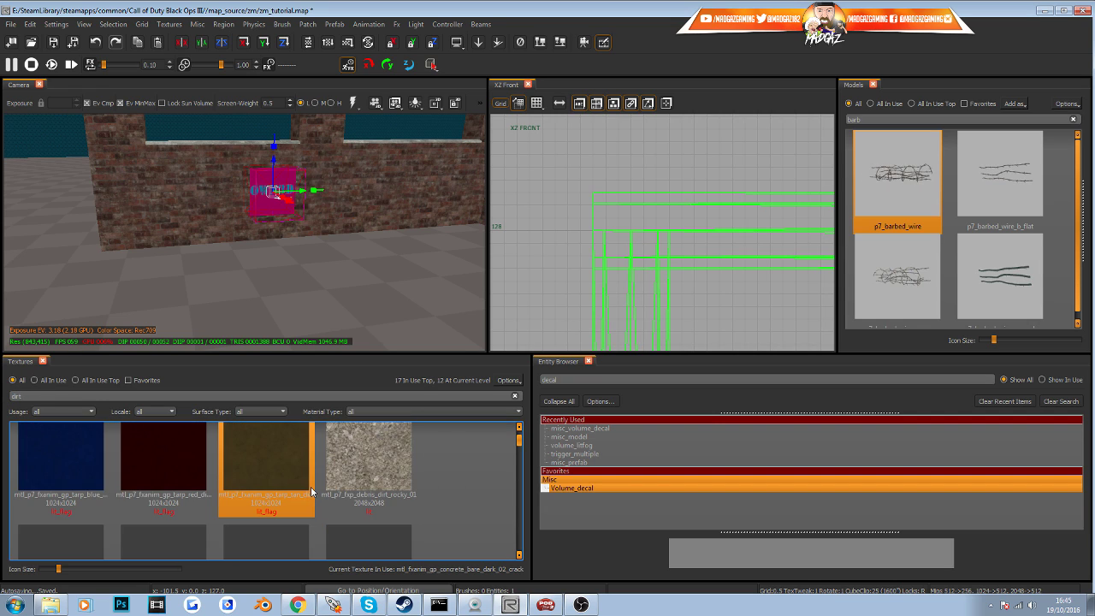
scroll(311, 491, "down", 3)
left_click(328, 484)
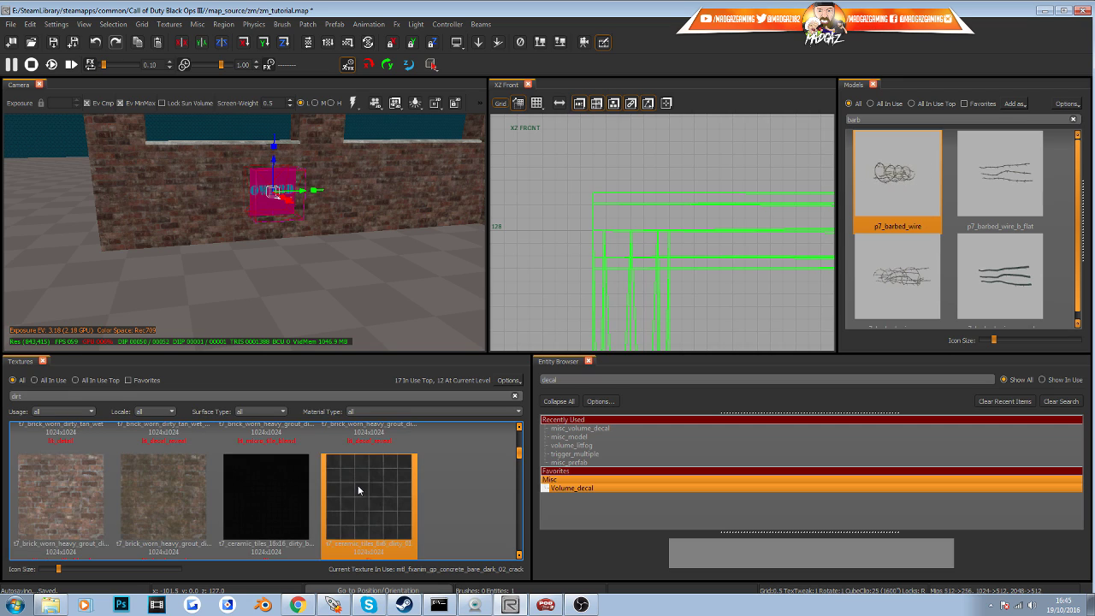
scroll(357, 487, "down", 3)
left_click(351, 508)
scroll(350, 506, "down", 3)
Search the textures for "grunge" and look through the decal materials for a leak or stain pattern
left_click_drag(41, 397, 2, 404)
type("grunge")
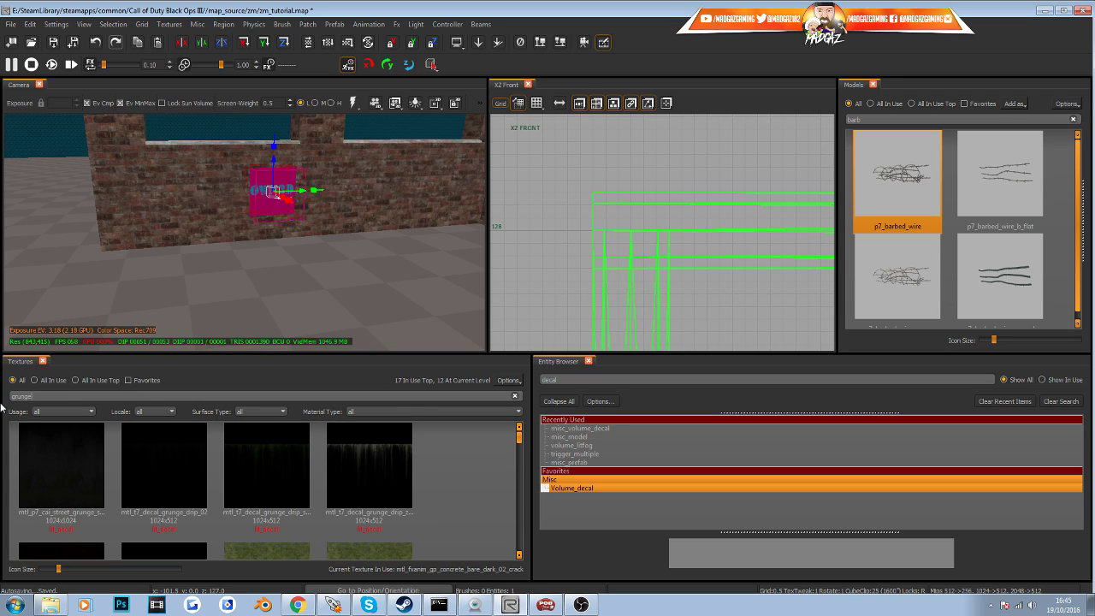
left_click(286, 453)
left_click(333, 462)
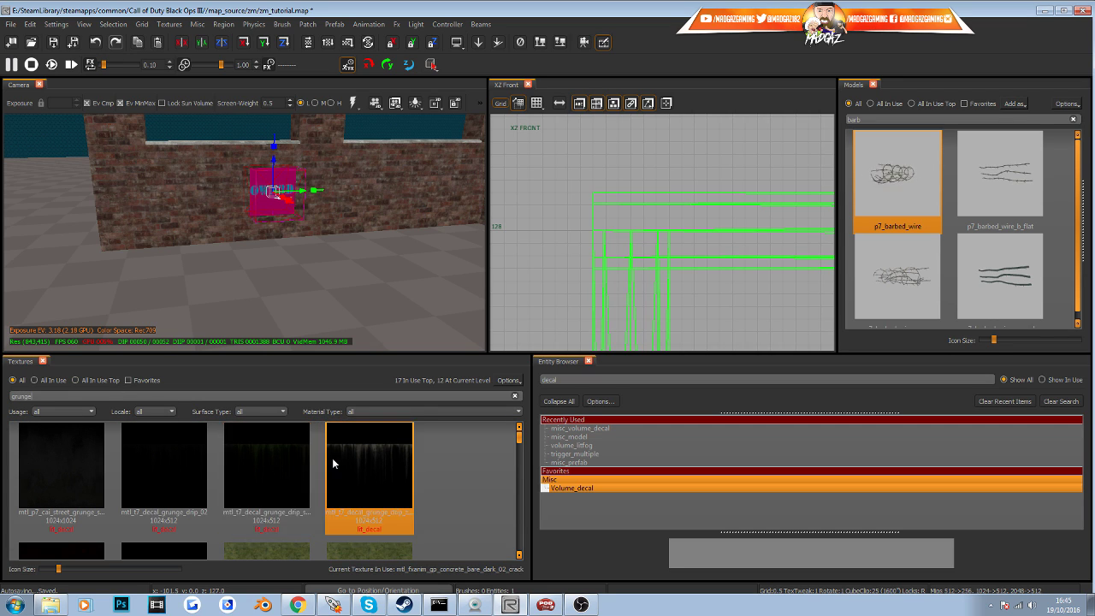
left_click(289, 480)
scroll(281, 469, "down", 3)
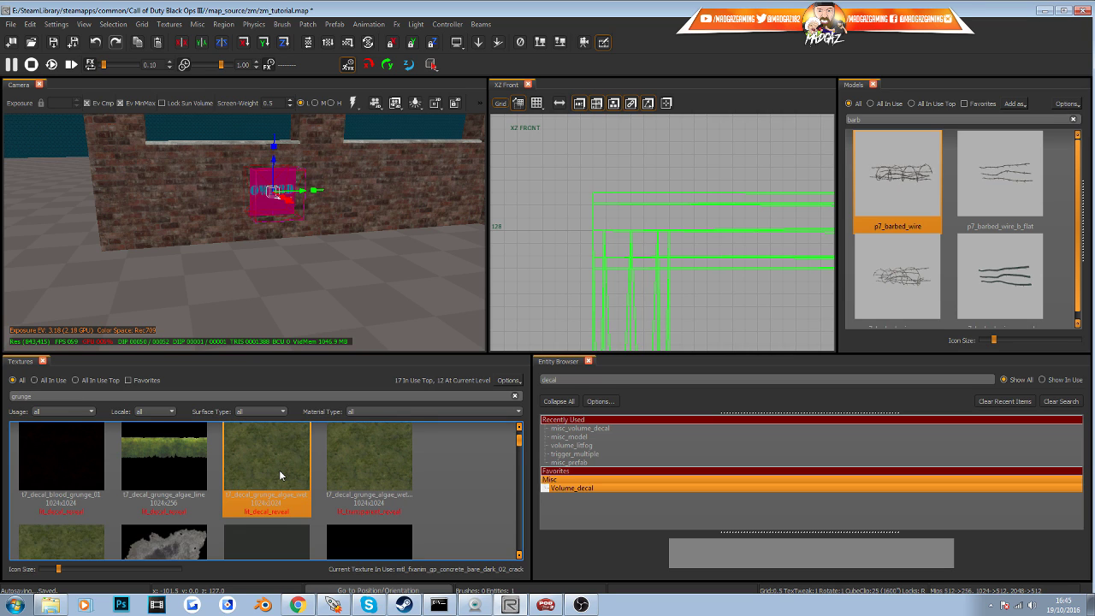
scroll(283, 477, "down", 1)
left_click(283, 477)
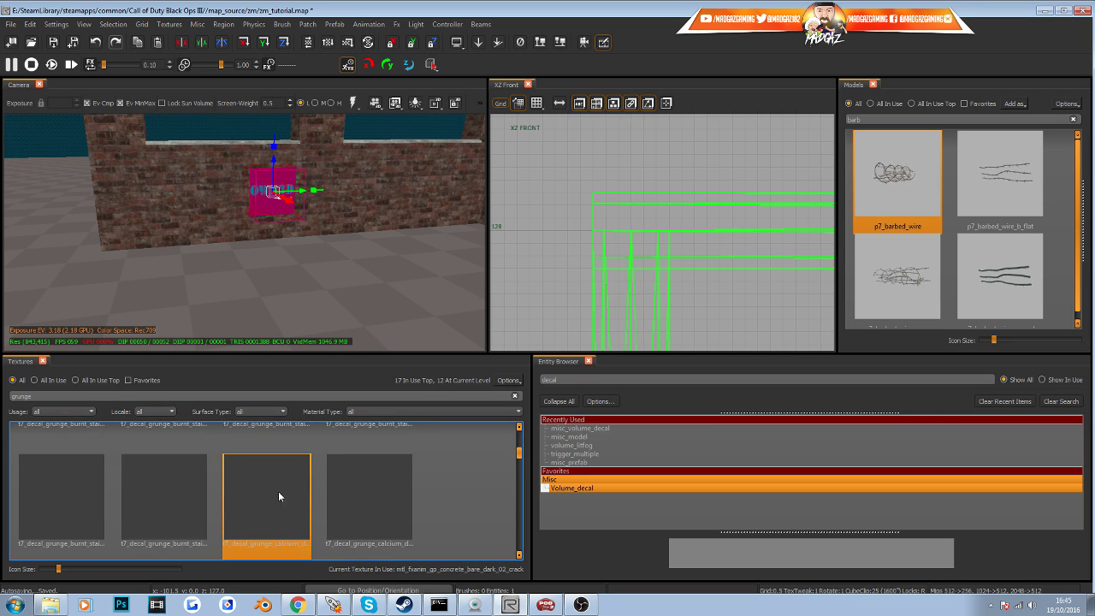
scroll(278, 487, "down", 4)
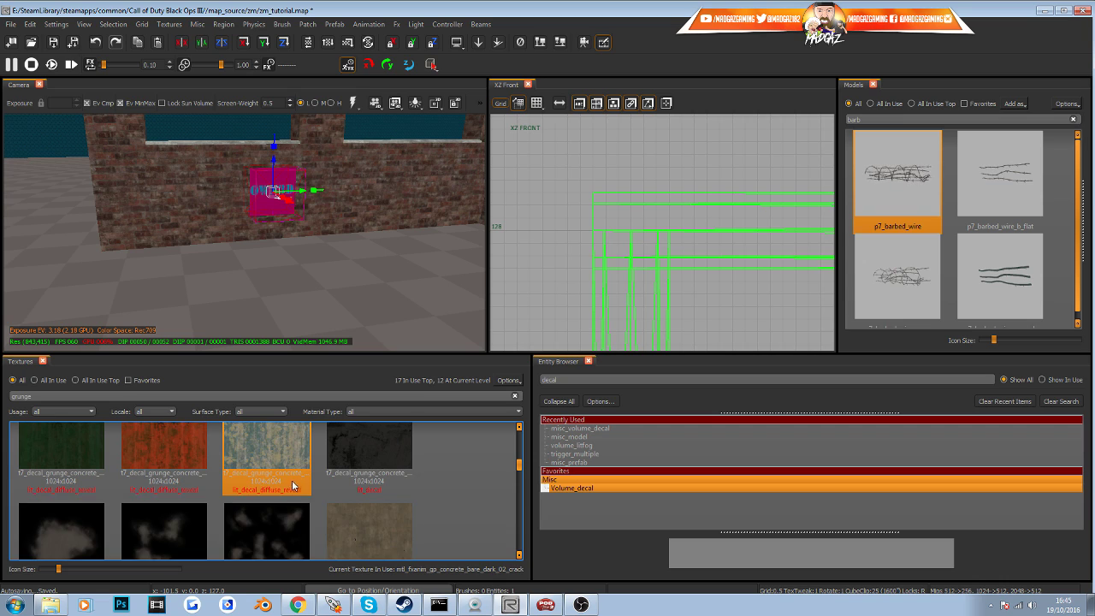
scroll(282, 494, "down", 2)
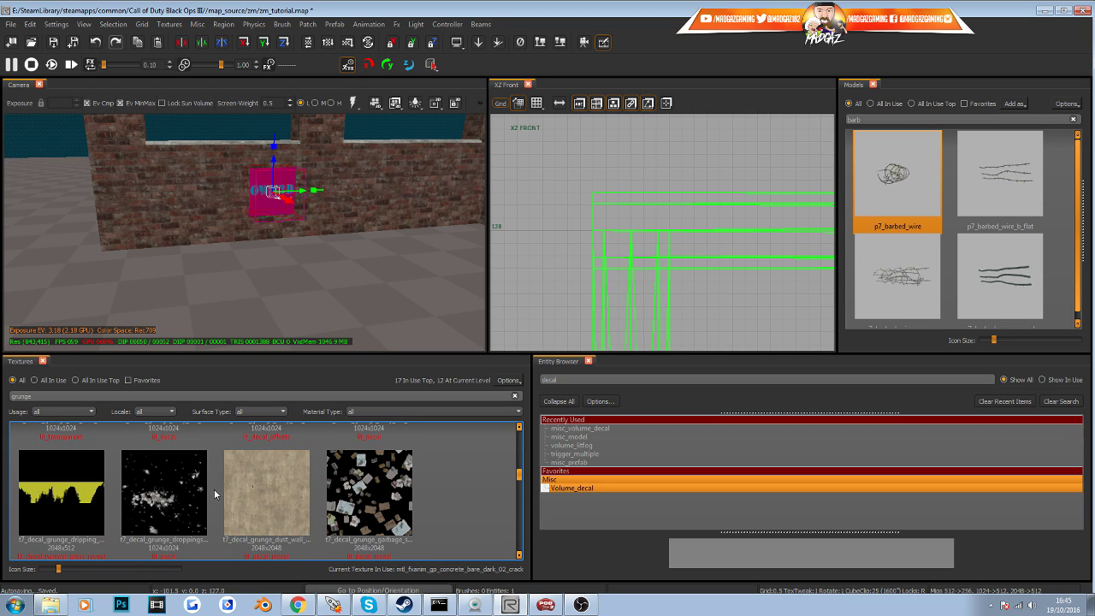
left_click(271, 495)
scroll(270, 490, "down", 1)
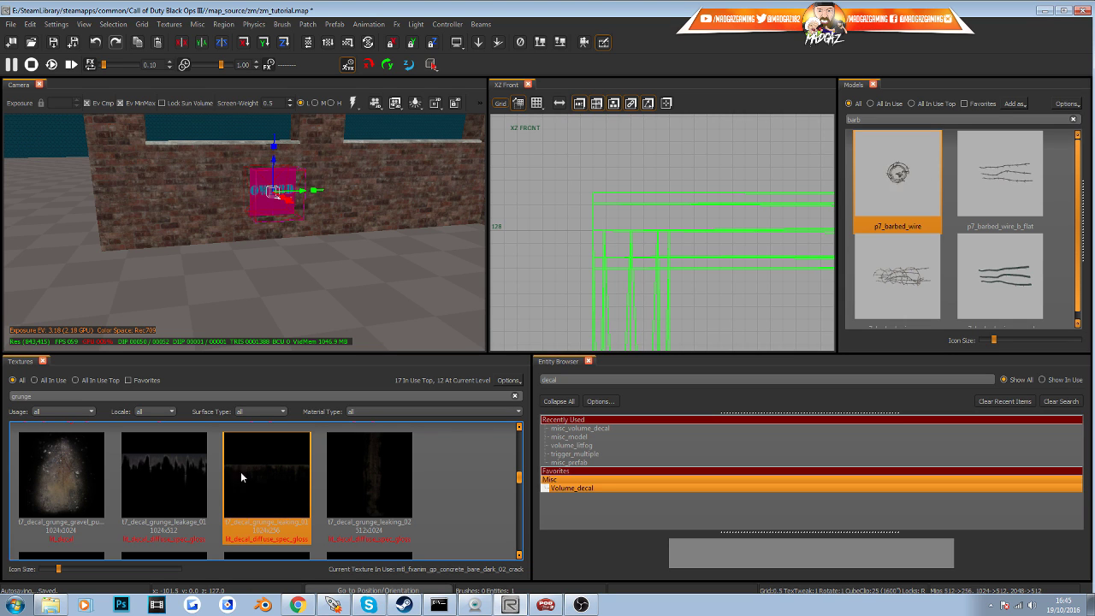
Try the t7_decal_grunge_leaking_01 texture on the wall decal and inspect it up close
left_click(264, 485)
key("w")
mouse_move(267, 292)
right_mouse_down()
mouse_move(282, 281)
mouse_move(278, 294)
right_mouse_up()
Try the t7_decal_grunge_rust_01 texture on the wall decal
scroll(263, 512, "down", 5)
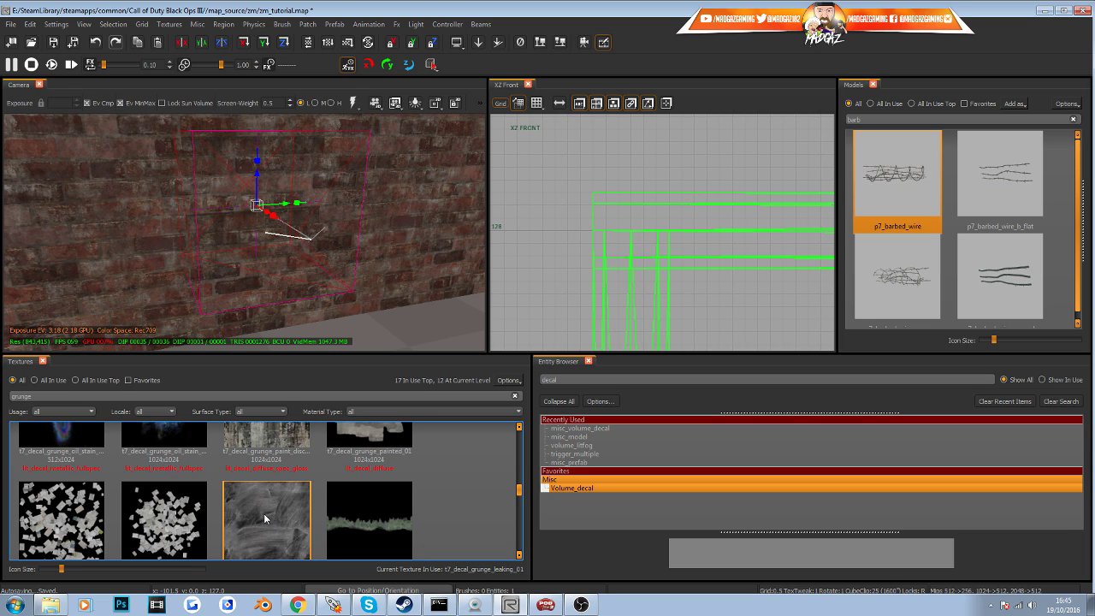
scroll(264, 513, "down", 1)
left_click(266, 507)
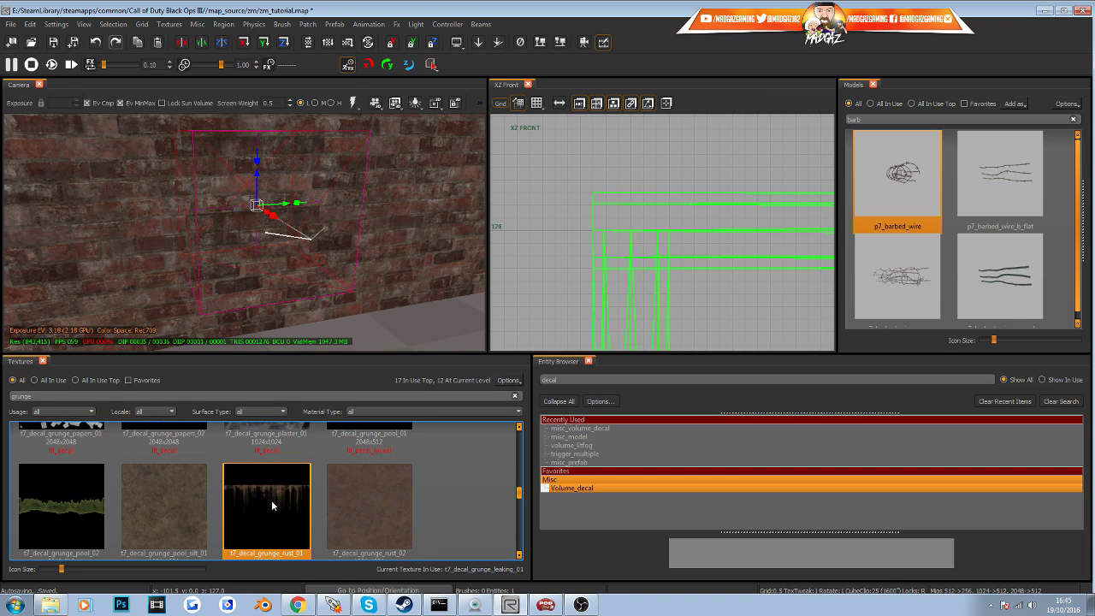
right_click_drag(251, 321, 253, 347)
Find the burnt stain materials among the grunge textures and apply t7_decal_grunge_burnt_stain_01 to the wall decal
scroll(266, 469, "down", 3)
scroll(279, 494, "down", 4)
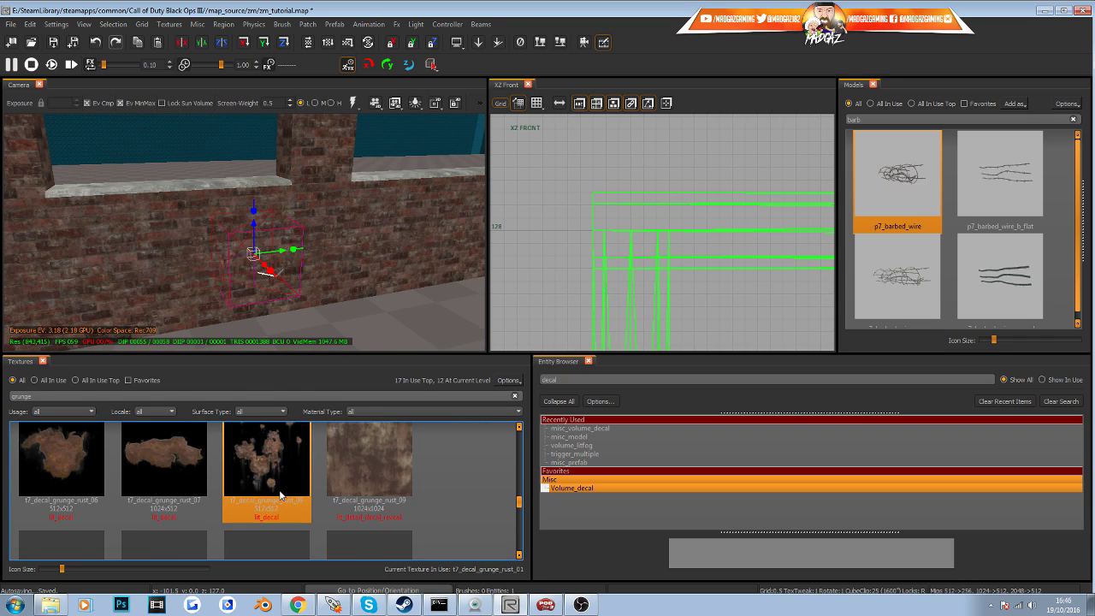
scroll(283, 488, "up", 5)
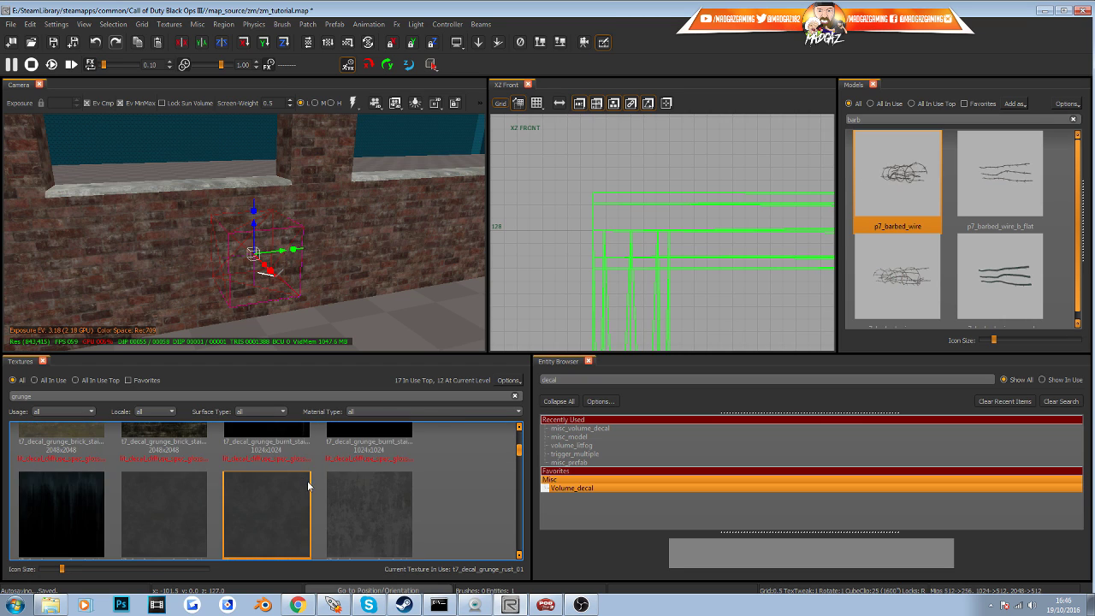
scroll(359, 501, "up", 1)
left_click(295, 508)
left_click(353, 508)
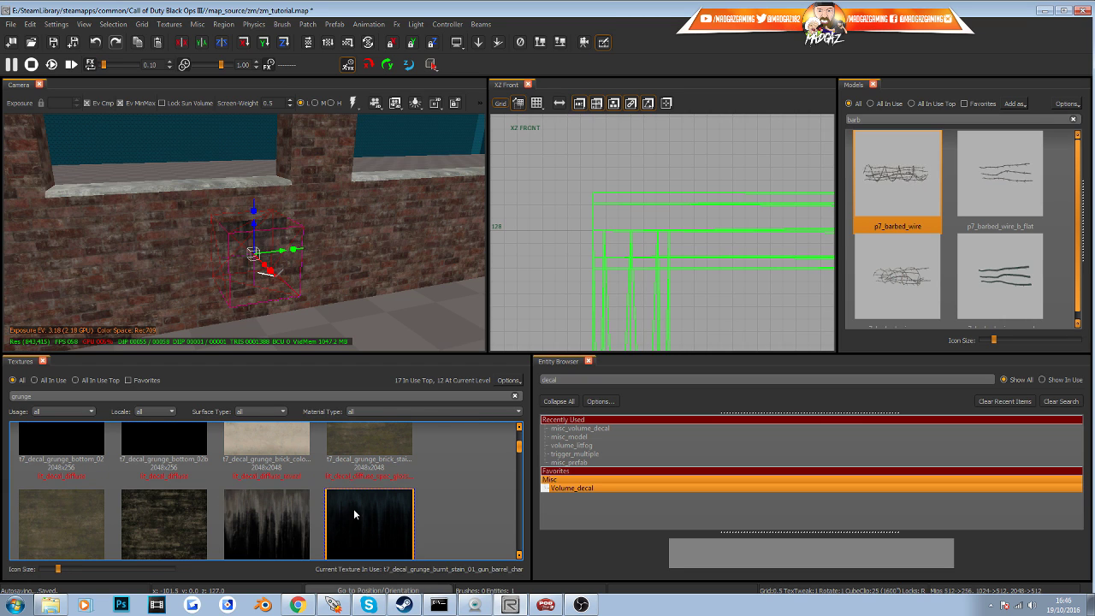
left_click(272, 512)
mouse_move(281, 266)
right_mouse_down()
mouse_move(272, 261)
mouse_move(295, 321)
mouse_move(290, 265)
mouse_move(299, 276)
mouse_move(285, 278)
right_mouse_up()
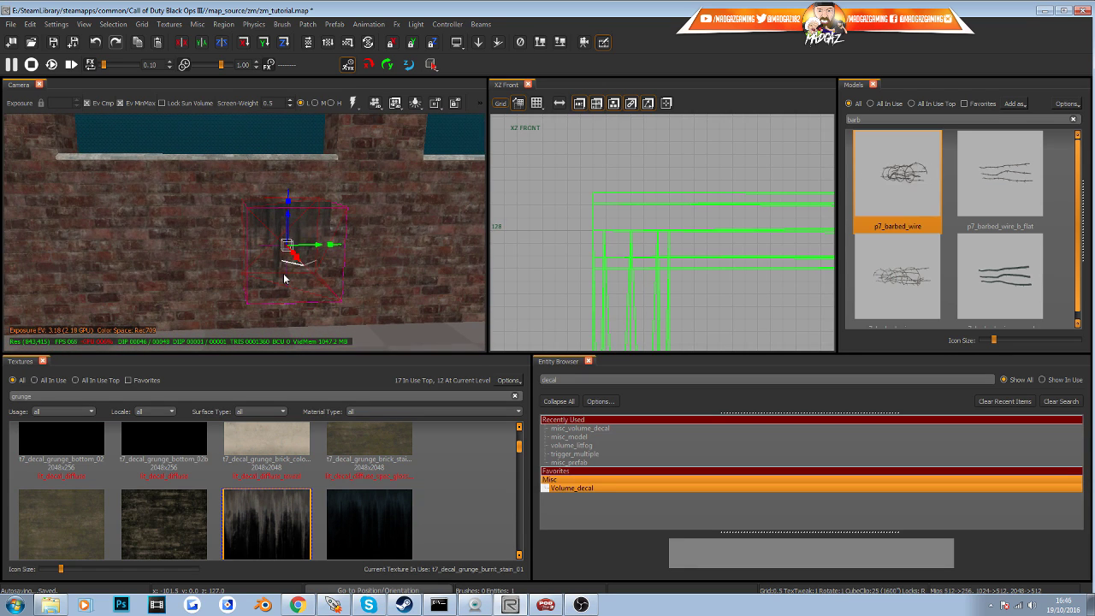
Fit the burnt stain texture to the decal both horizontally and vertically
key("s")
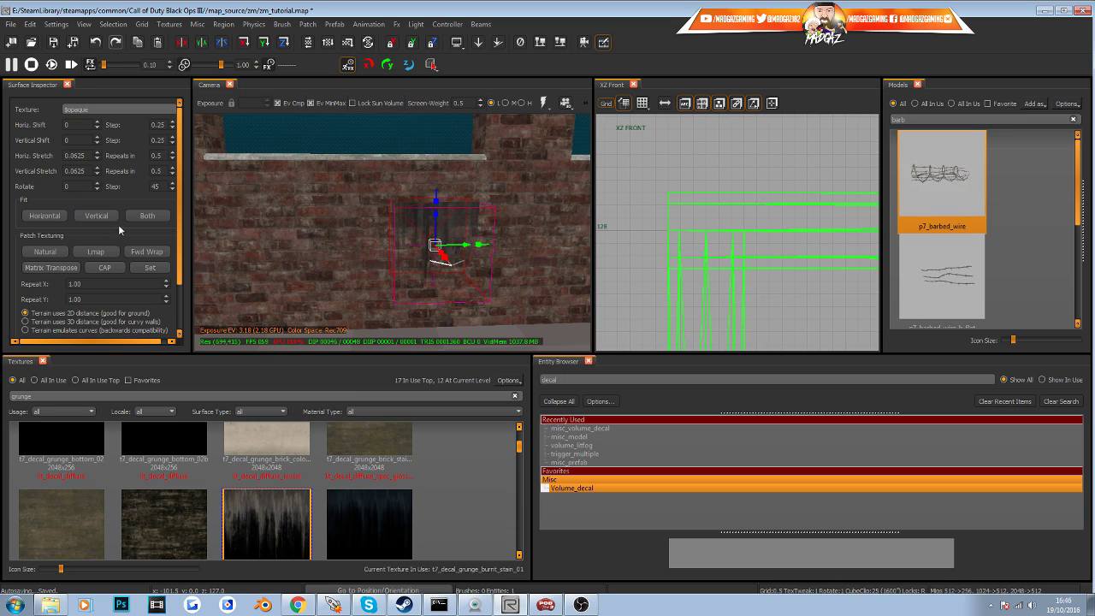
left_click(142, 219)
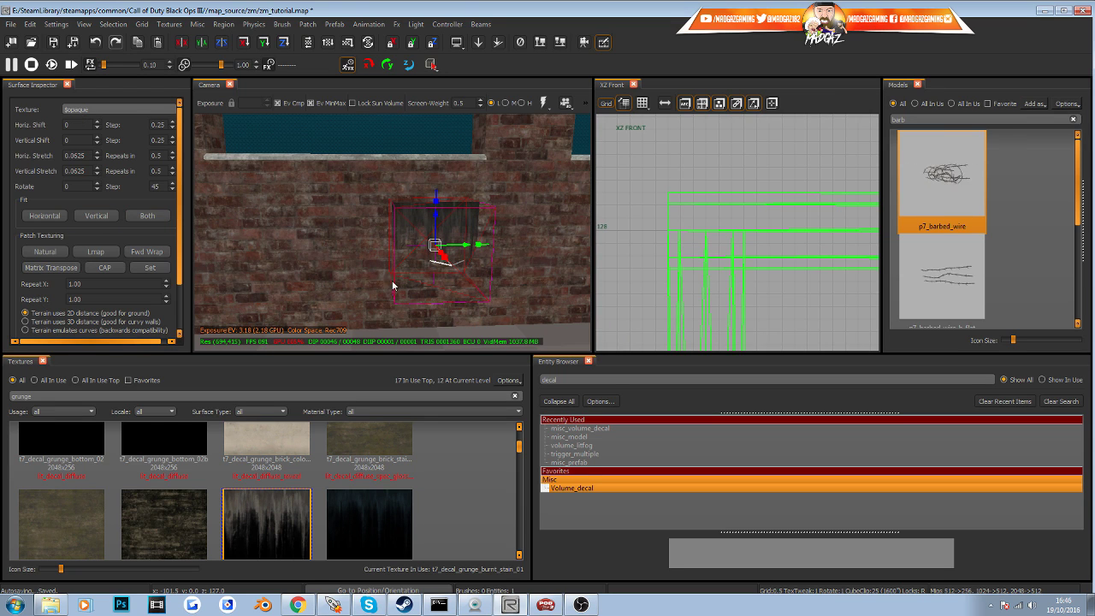
right_click_drag(476, 263, 430, 252)
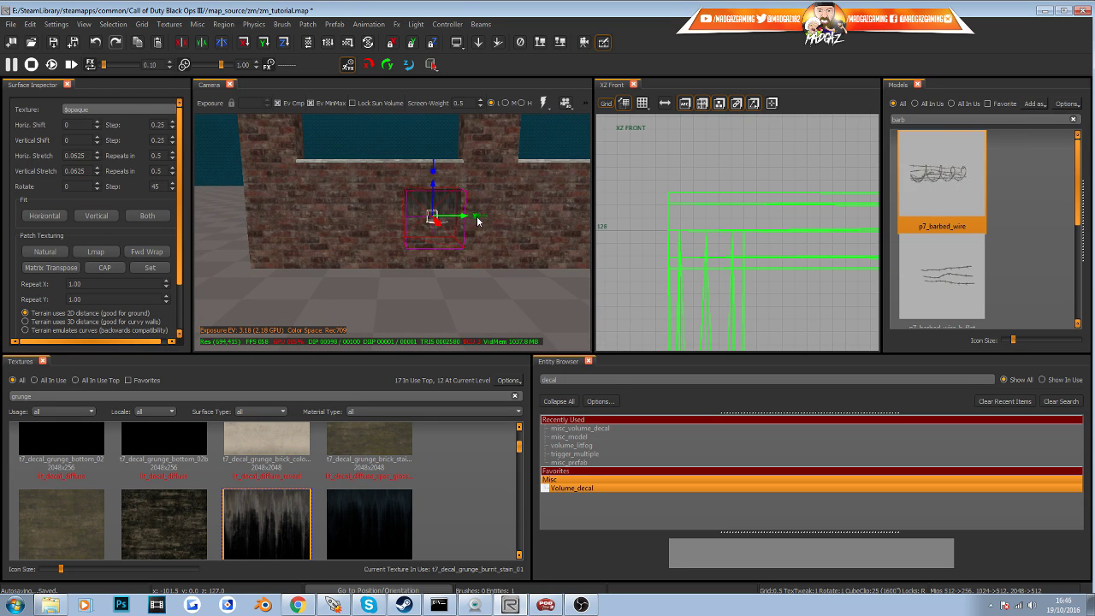
Widen the decal to 96 units and raise it to z 64.5, centred directly beneath the concrete ledge
mouse_move(486, 221)
left_mouse_down()
mouse_move(497, 224)
mouse_move(425, 224)
left_mouse_up()
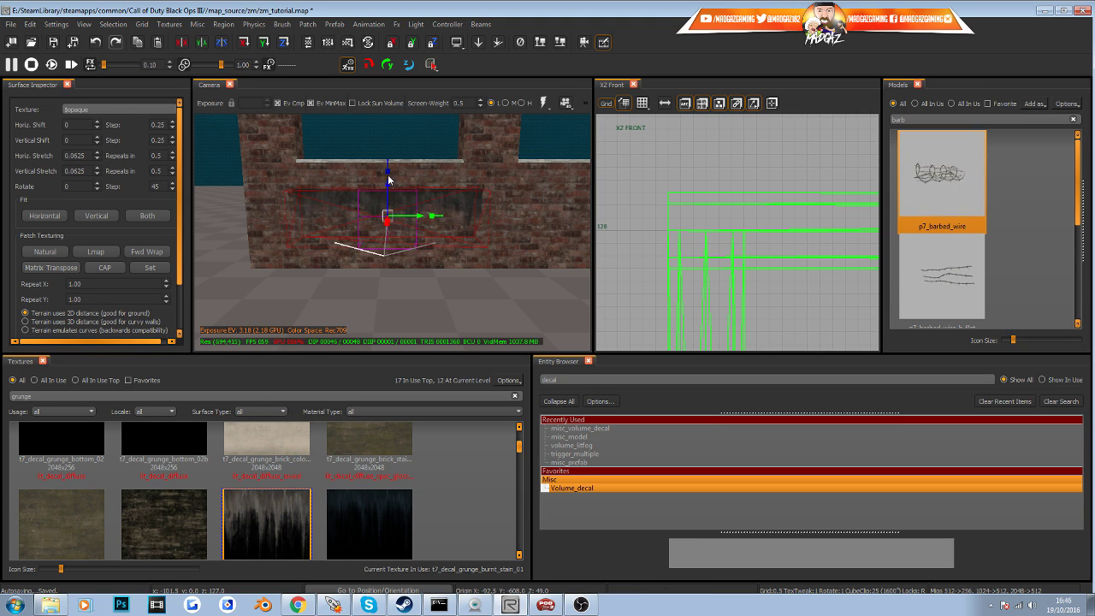
left_click_drag(390, 185, 386, 161)
mouse_move(387, 160)
right_mouse_down()
mouse_move(390, 134)
mouse_move(387, 161)
right_mouse_up()
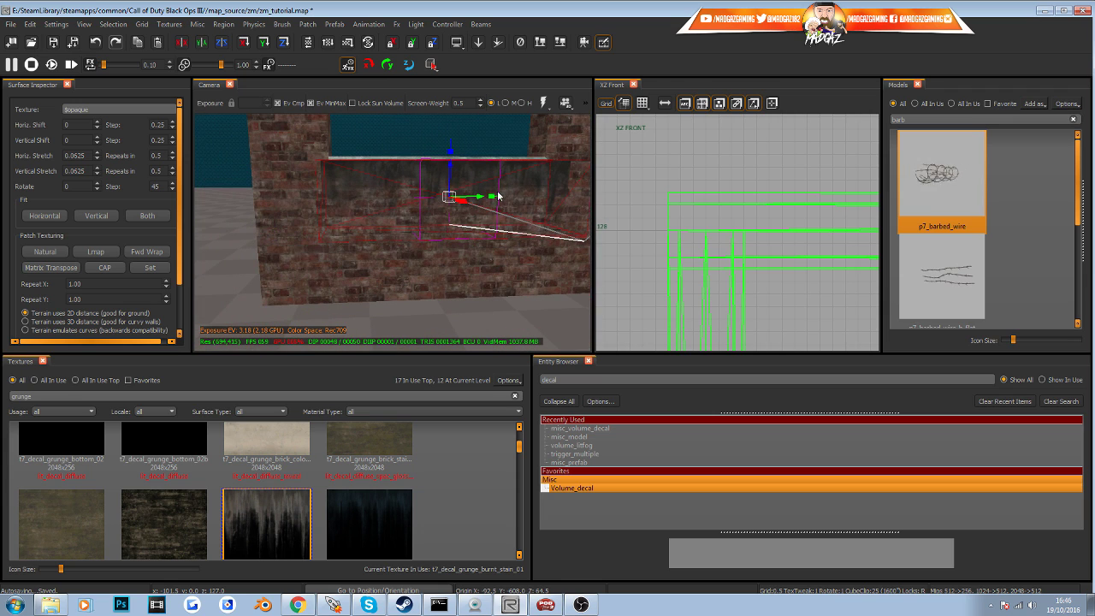
left_click_drag(490, 198, 472, 202)
right_click_drag(414, 209, 370, 228)
Reselect the burnt stain decal, move it toward the brick wall to y -620, and deselect it
key("Escape")
left_click(356, 188, "shift")
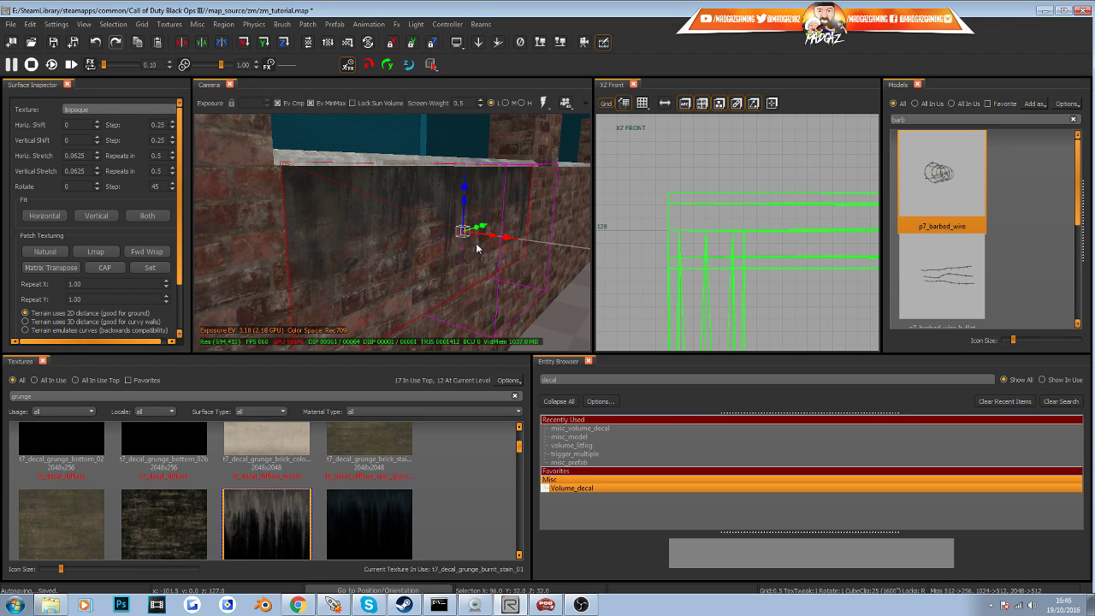
left_click_drag(478, 232, 475, 232)
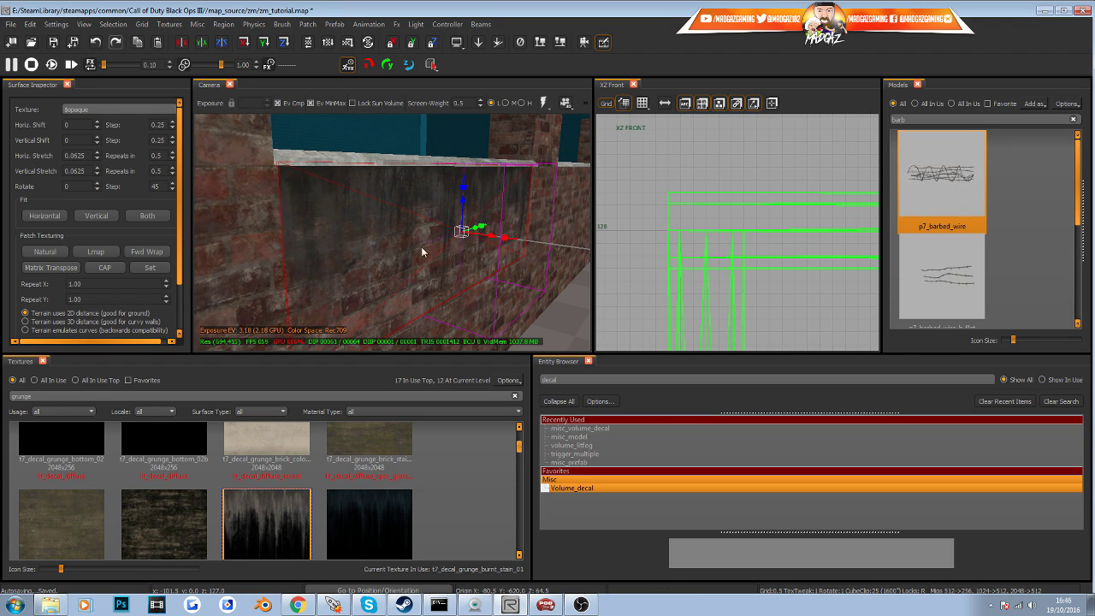
mouse_move(422, 252)
right_mouse_down()
mouse_move(406, 254)
mouse_move(436, 254)
mouse_move(421, 256)
mouse_move(422, 241)
mouse_move(417, 256)
mouse_move(435, 256)
mouse_move(421, 237)
right_mouse_up()
key("Escape")
Search the textures for "rust", limit the results to those in use, and select t7_metal_paint_rust_white
right_click_drag(419, 270, 419, 271)
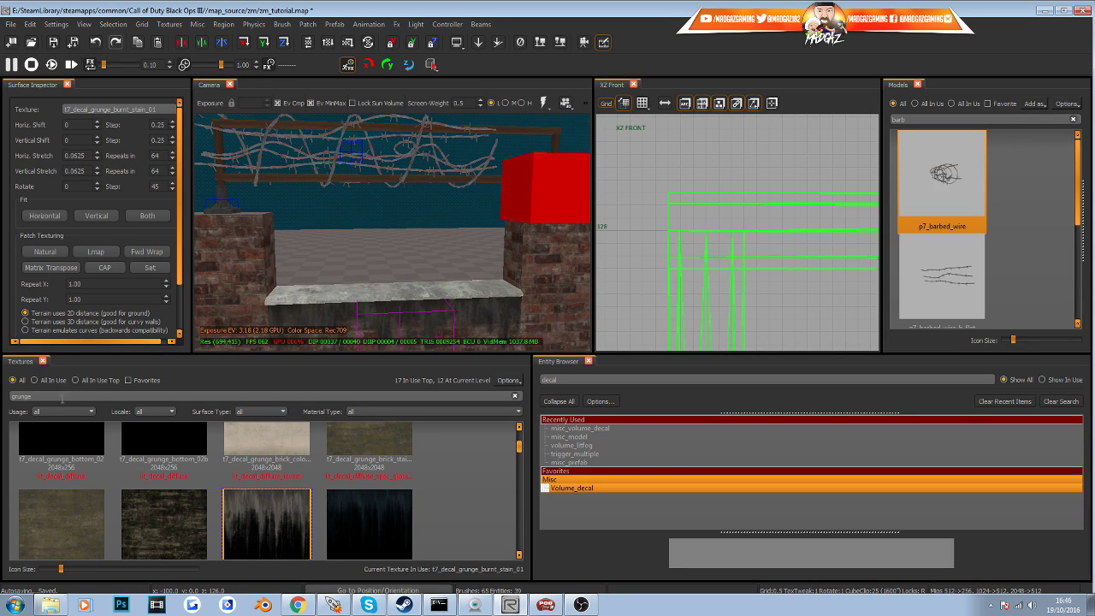
type("rust")
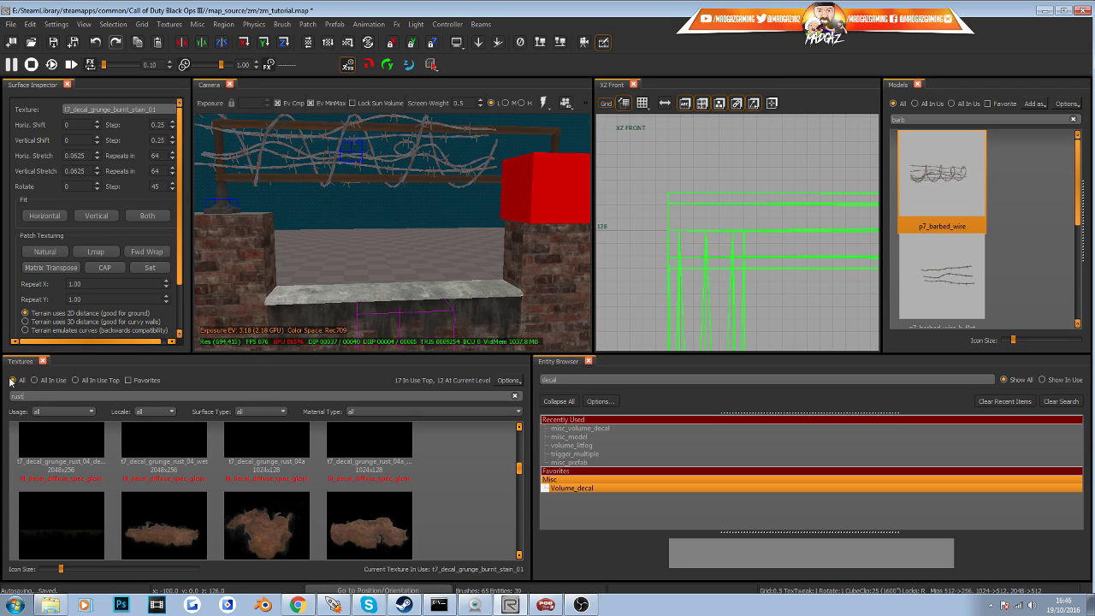
left_click(34, 379)
left_click(85, 508)
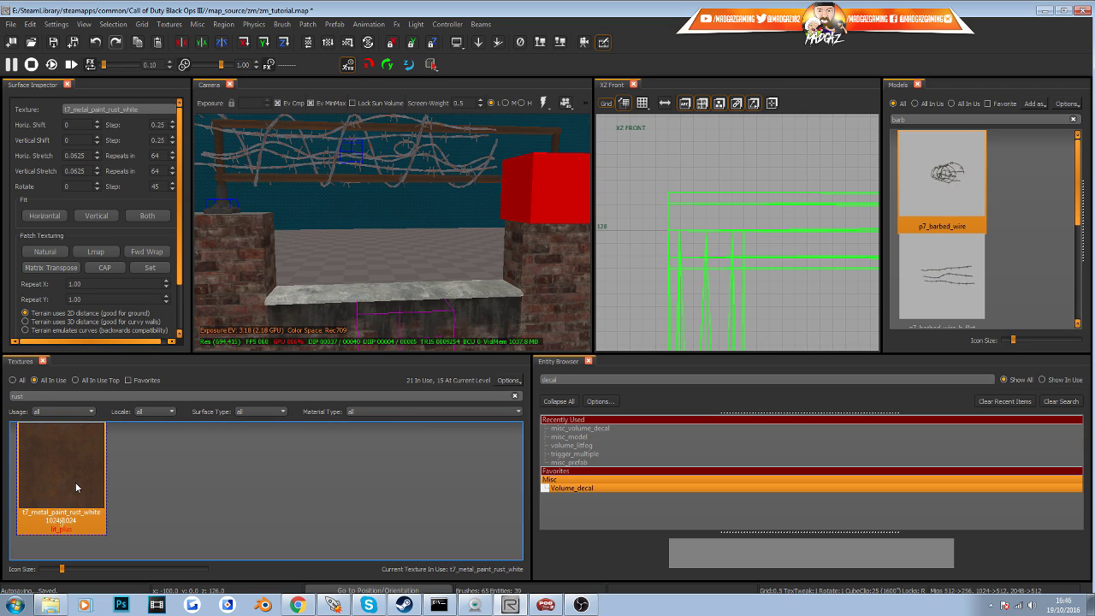
Draw a rust brush 0.5 units thick and 16 units long across the wall's thickness, against the pillar beside the gap
scroll(735, 257, "down", 5)
key("ctrl+Tab")
key("ctrl+Tab")
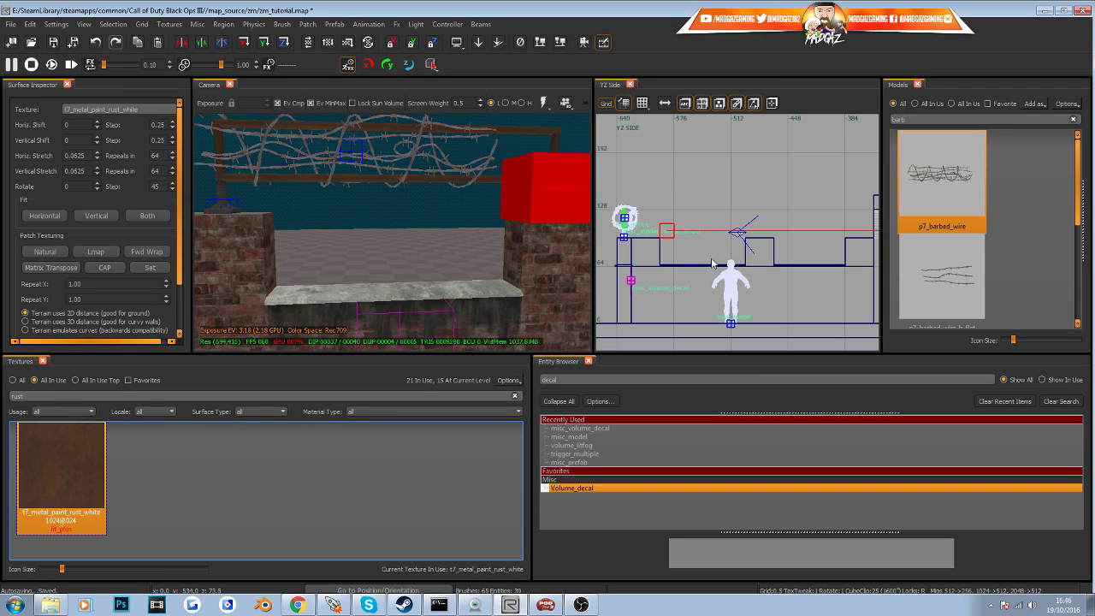
scroll(658, 292, "up", 5)
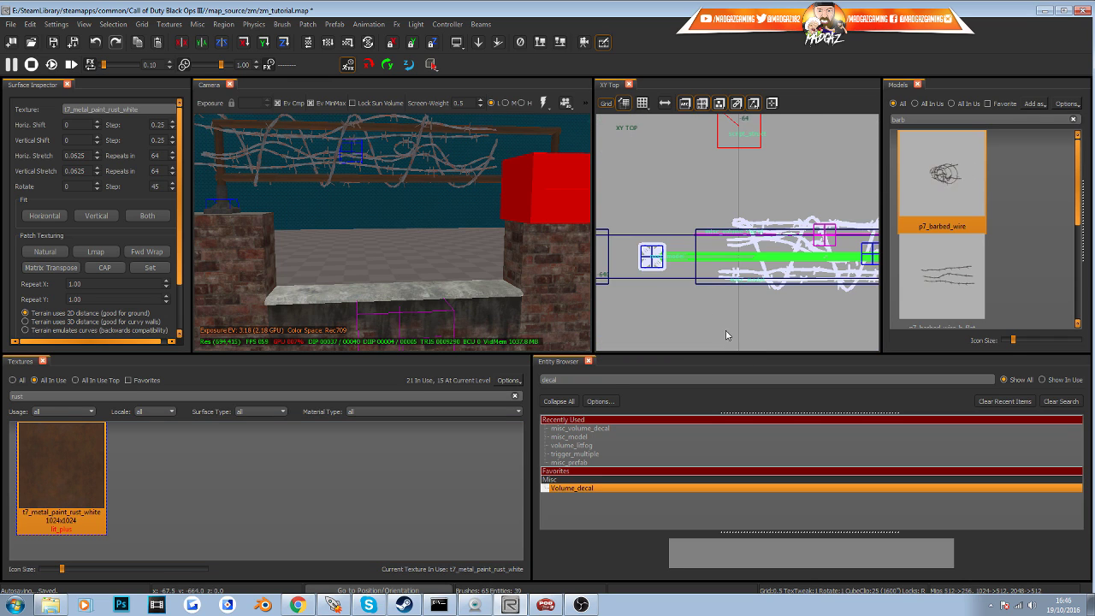
scroll(654, 236, "up", 1)
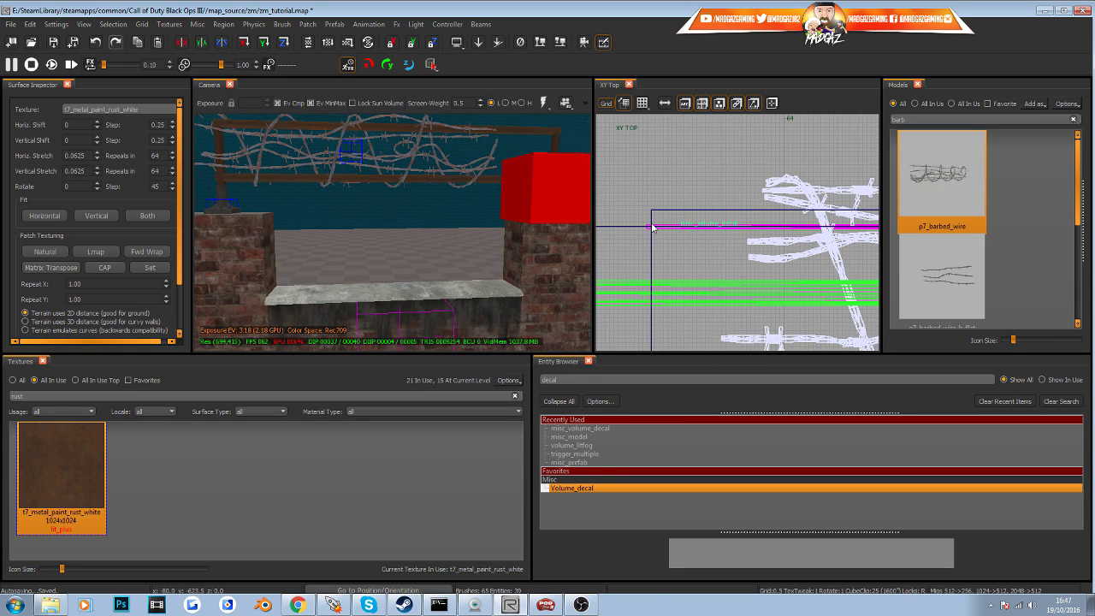
left_click_drag(652, 228, 656, 290)
right_click_drag(655, 332, 658, 225)
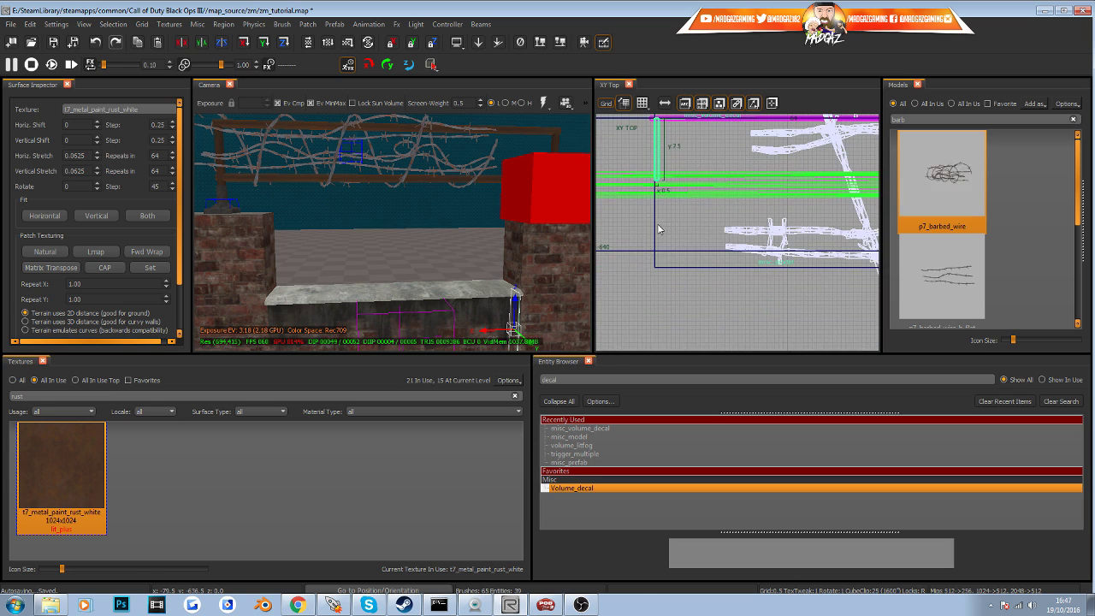
left_click_drag(658, 189, 658, 263)
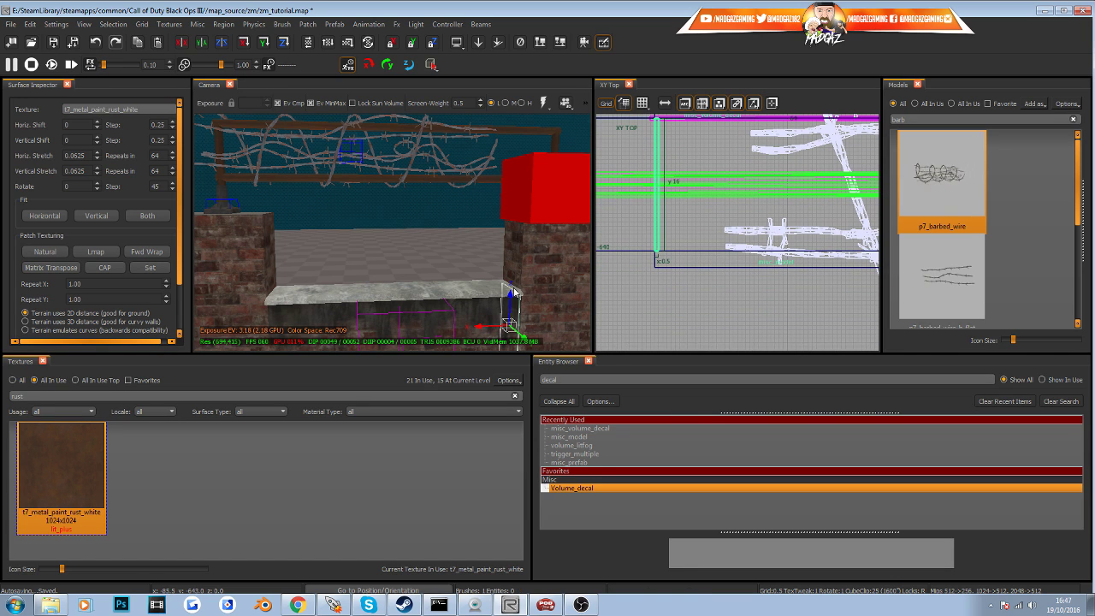
Raise the thin rust brush so that it stands above the concrete ledge, against the pillar's inner face
left_click_drag(510, 297, 524, 215)
key("ctrl+Tab")
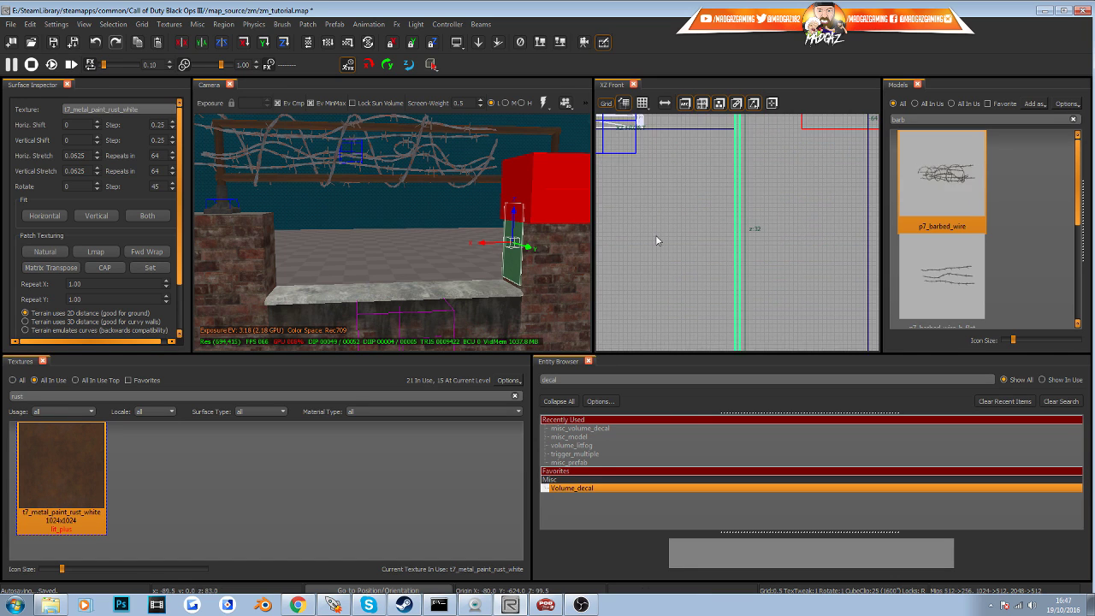
scroll(674, 243, "down", 6)
key("ctrl+Tab")
left_click_drag(738, 228, 738, 231)
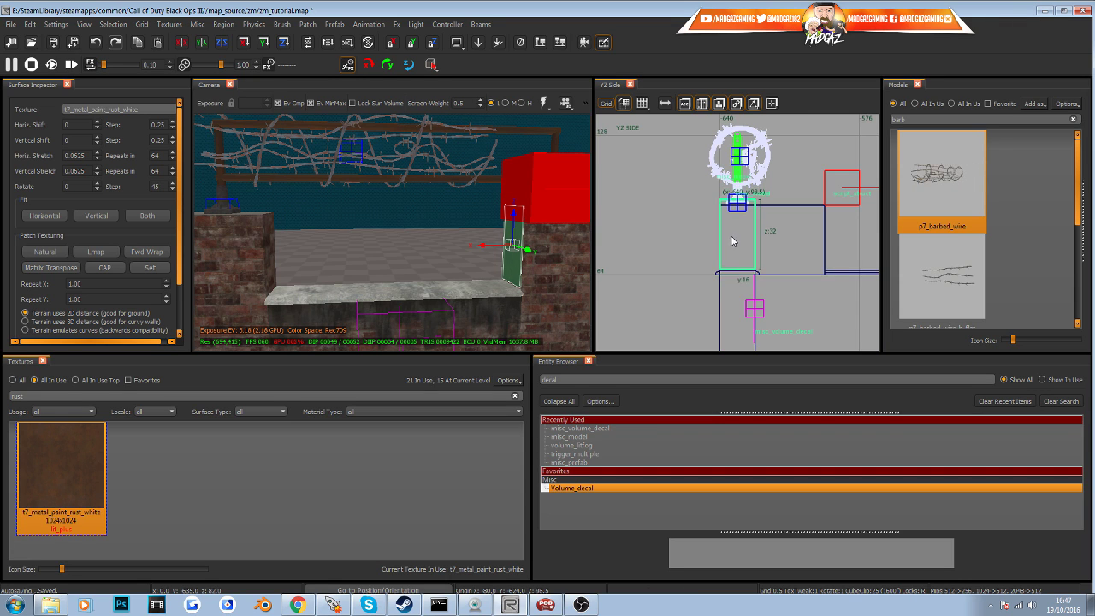
Fit the rust brush between the concrete ledge and the pillar top at z 96, making it 30 units high
scroll(732, 241, "up", 3)
right_click_drag(781, 336, 764, 284)
scroll(758, 311, "up", 3)
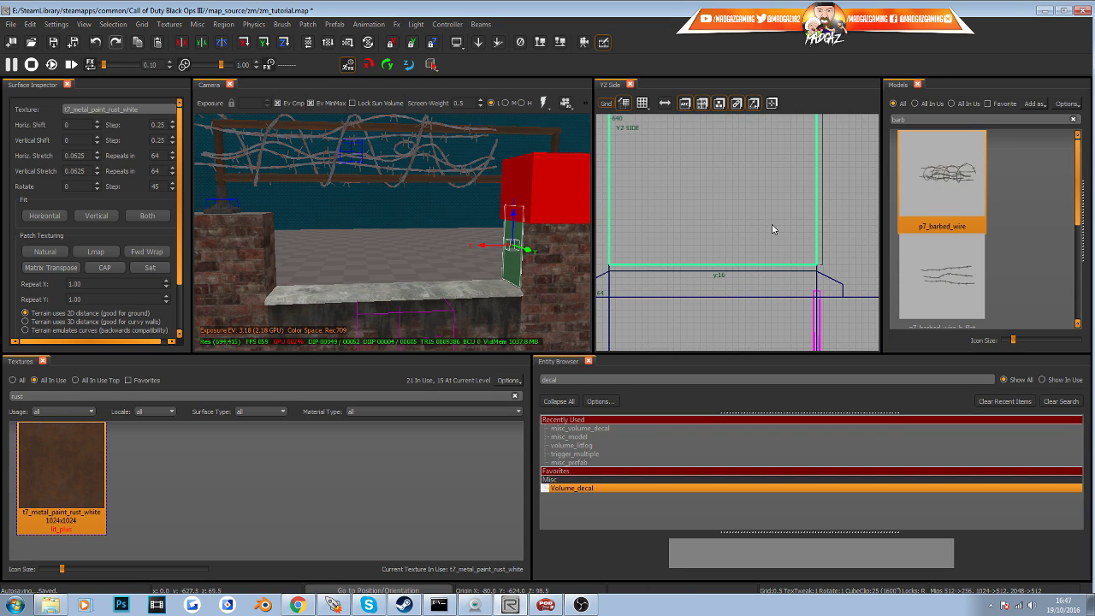
left_click_drag(772, 224, 771, 229)
scroll(771, 229, "down", 6)
right_click_drag(772, 230, 775, 308)
scroll(765, 206, "up", 3)
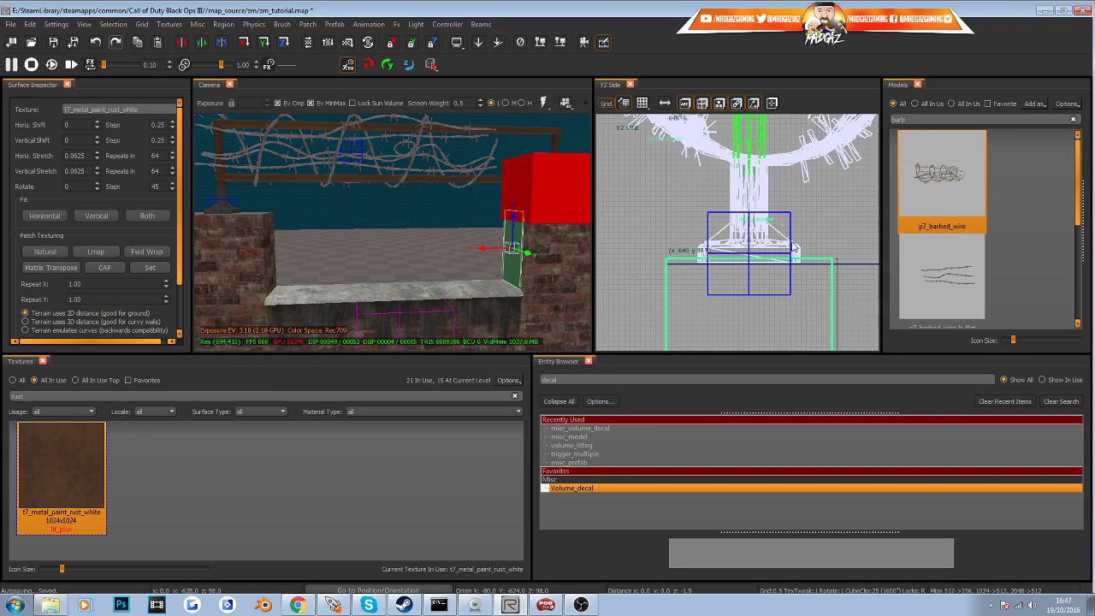
Narrow the rust brush to a 6-unit-wide strip centred across the wall's thickness
mouse_move(524, 288)
right_mouse_down()
mouse_move(479, 295)
mouse_move(556, 299)
right_mouse_up()
mouse_move(472, 286)
right_mouse_down()
mouse_move(491, 295)
mouse_move(419, 289)
mouse_move(513, 286)
mouse_move(446, 290)
right_mouse_up()
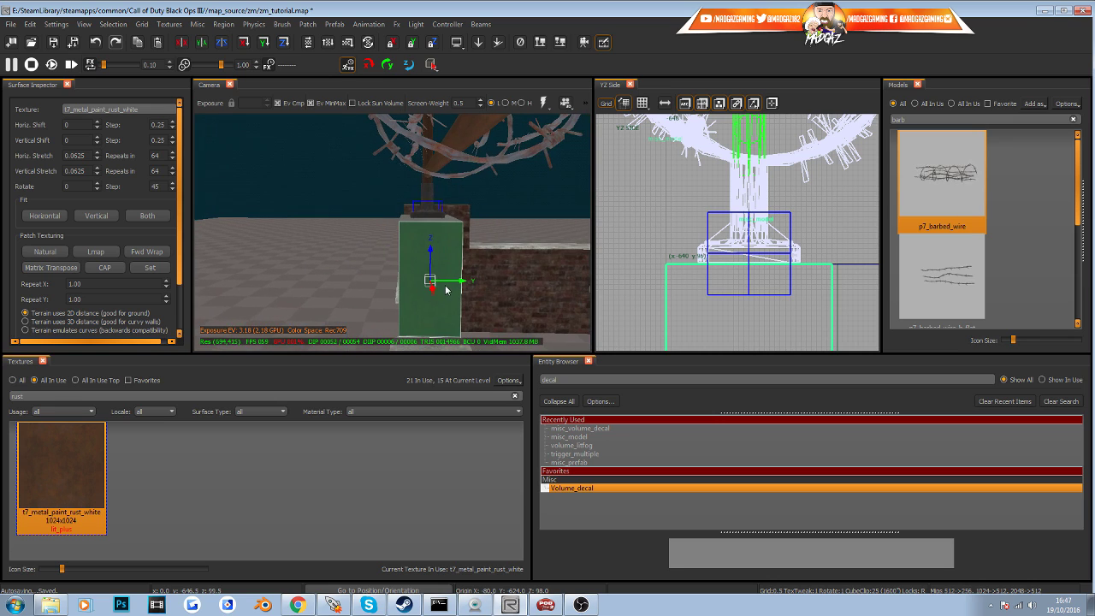
left_click(83, 441)
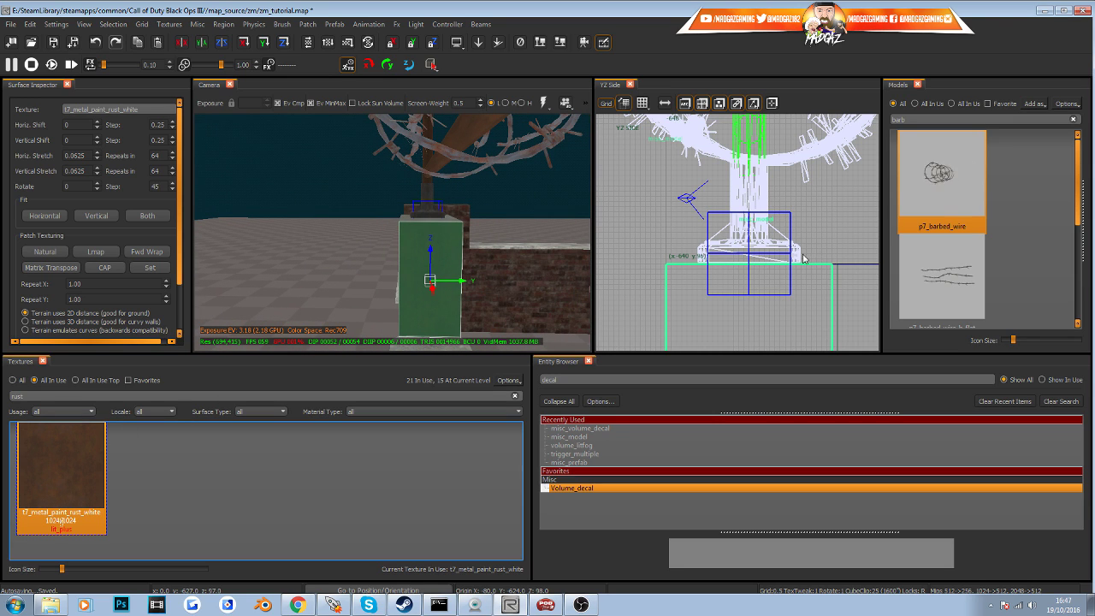
scroll(803, 258, "down", 6)
right_click_drag(803, 259, 801, 191)
left_click_drag(760, 266, 818, 255)
scroll(788, 270, "up", 3)
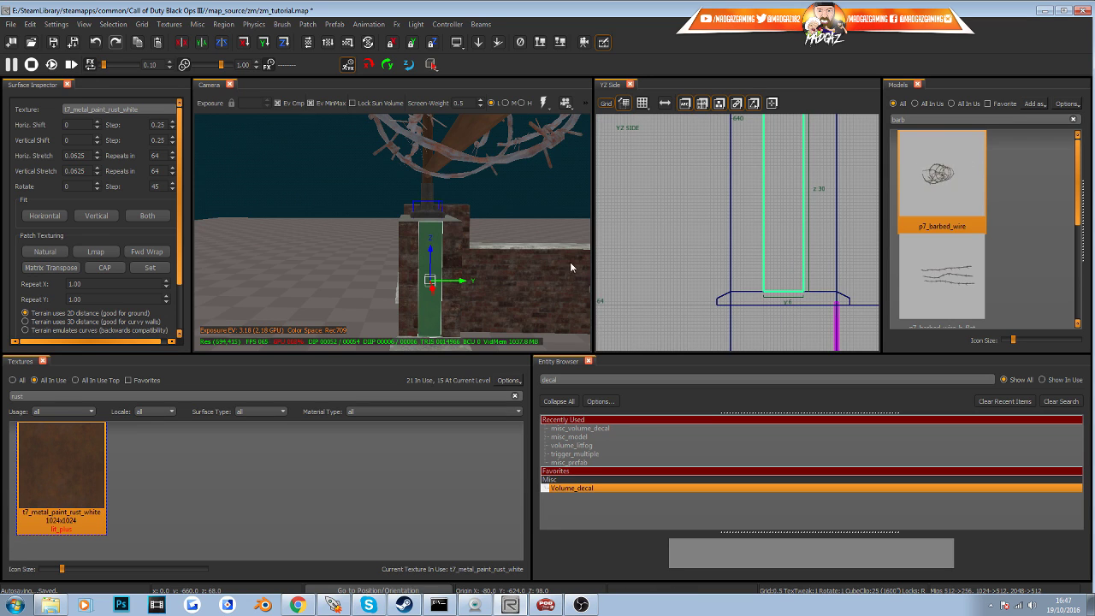
Duplicate the rust strip and place the copy against the opposite pillar at x 15.5, then deselect it
mouse_move(571, 266)
right_mouse_down()
mouse_move(537, 272)
mouse_move(550, 231)
right_mouse_up()
key("space")
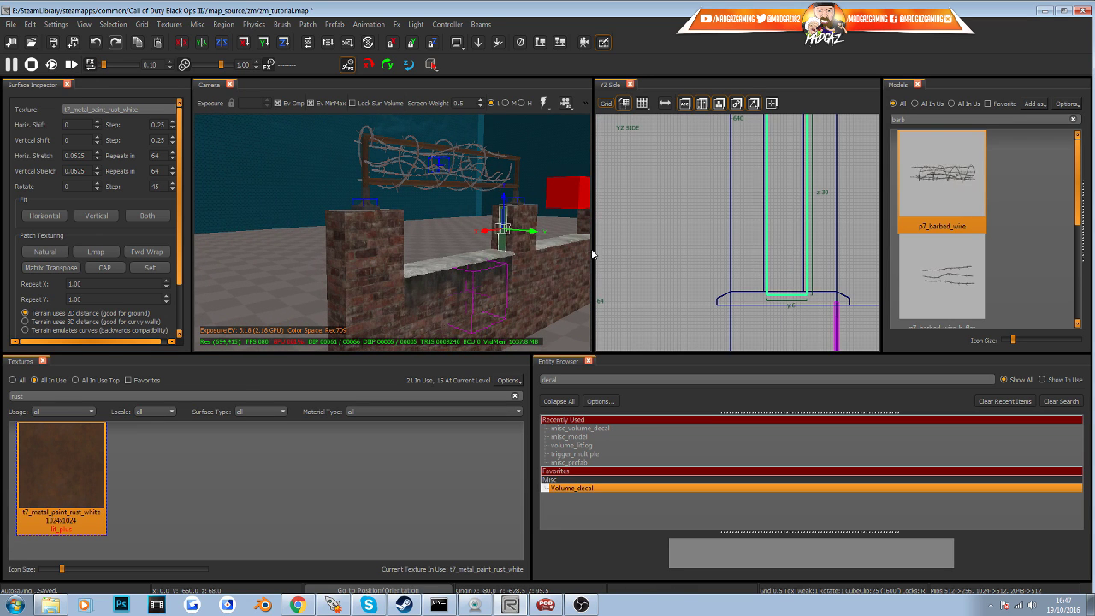
left_click_drag(776, 268, 773, 258)
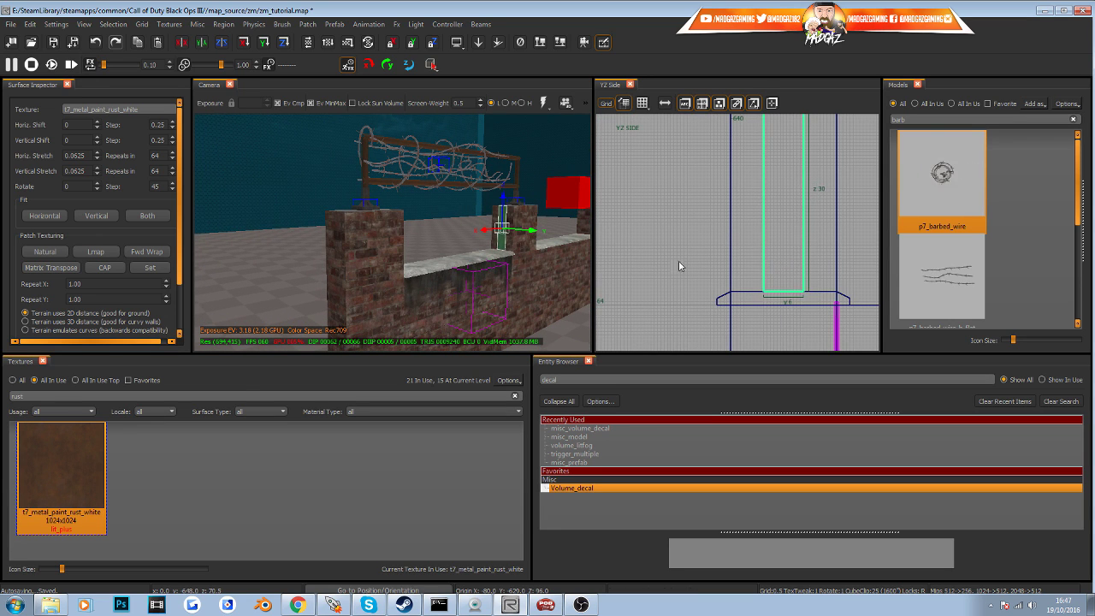
left_click_drag(482, 229, 432, 255)
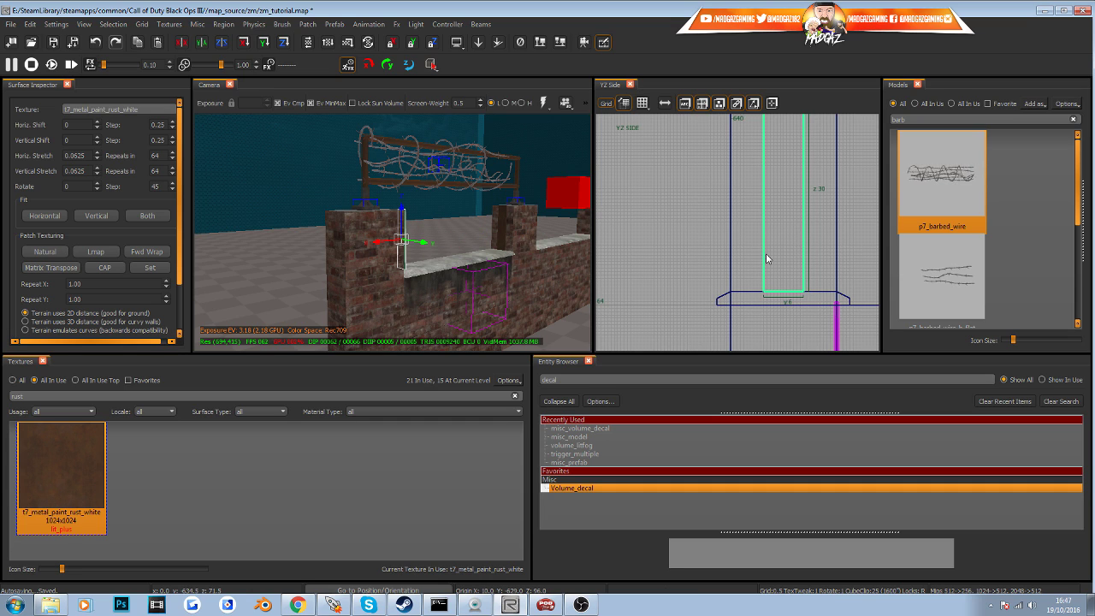
key("ctrl+Tab")
key("ctrl+Tab")
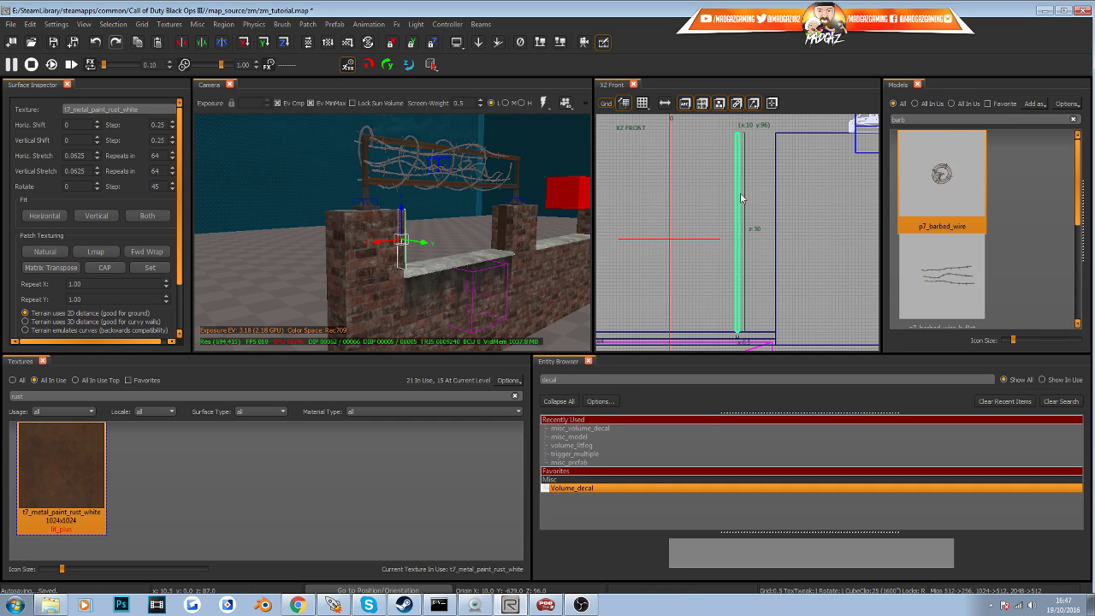
left_click_drag(741, 198, 773, 200)
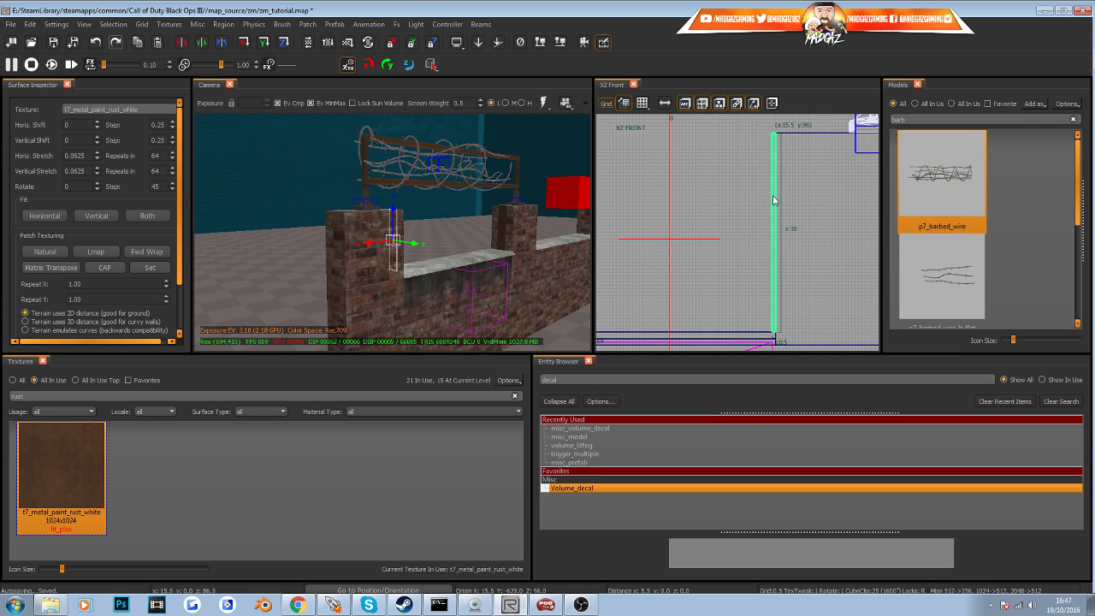
key("Escape")
Search all textures for "chain" and choose t7_metal_chainlink_worn
mouse_move(506, 269)
right_mouse_down()
mouse_move(509, 306)
mouse_move(528, 269)
right_mouse_up()
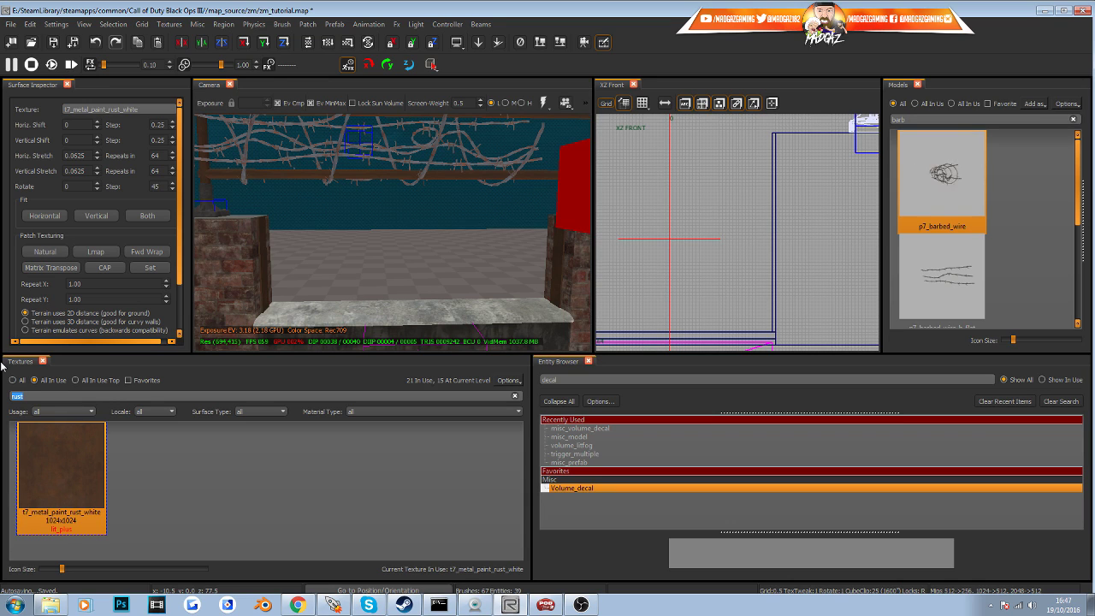
type("chain")
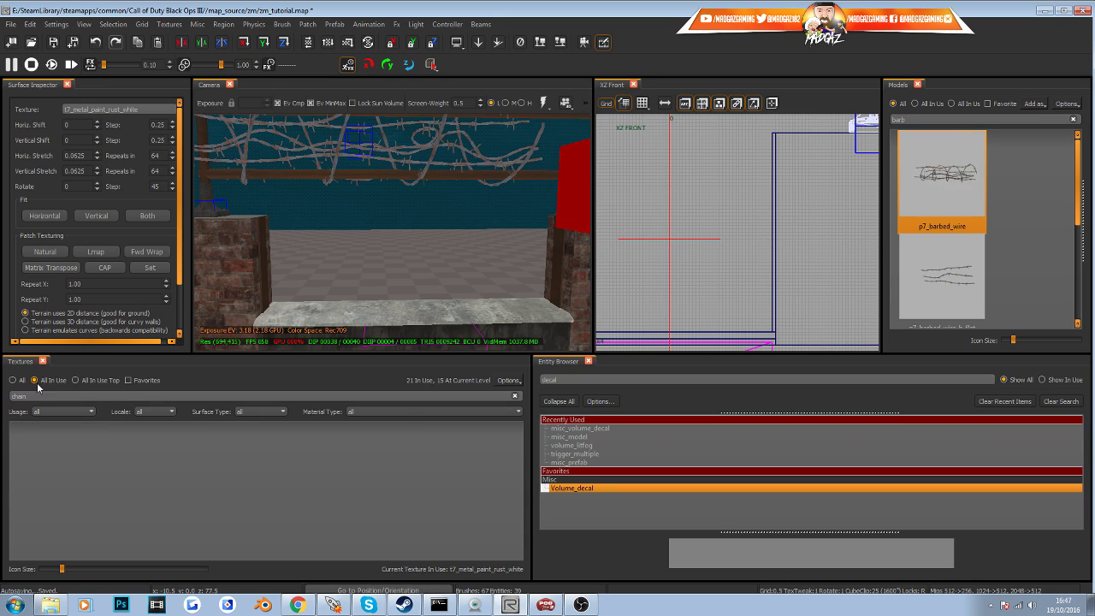
left_click(13, 380)
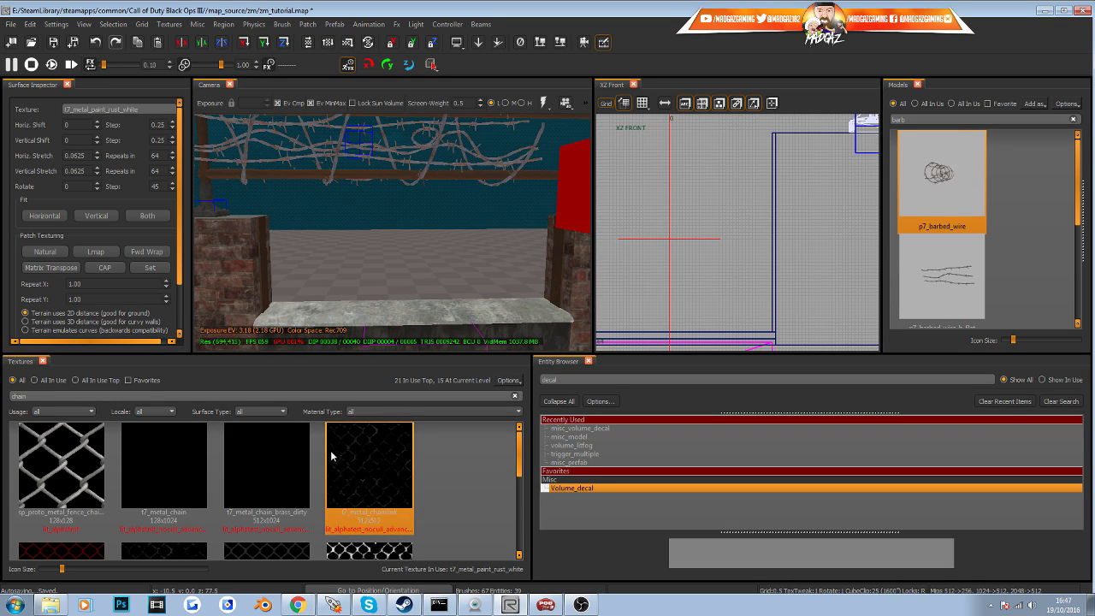
scroll(331, 456, "down", 2)
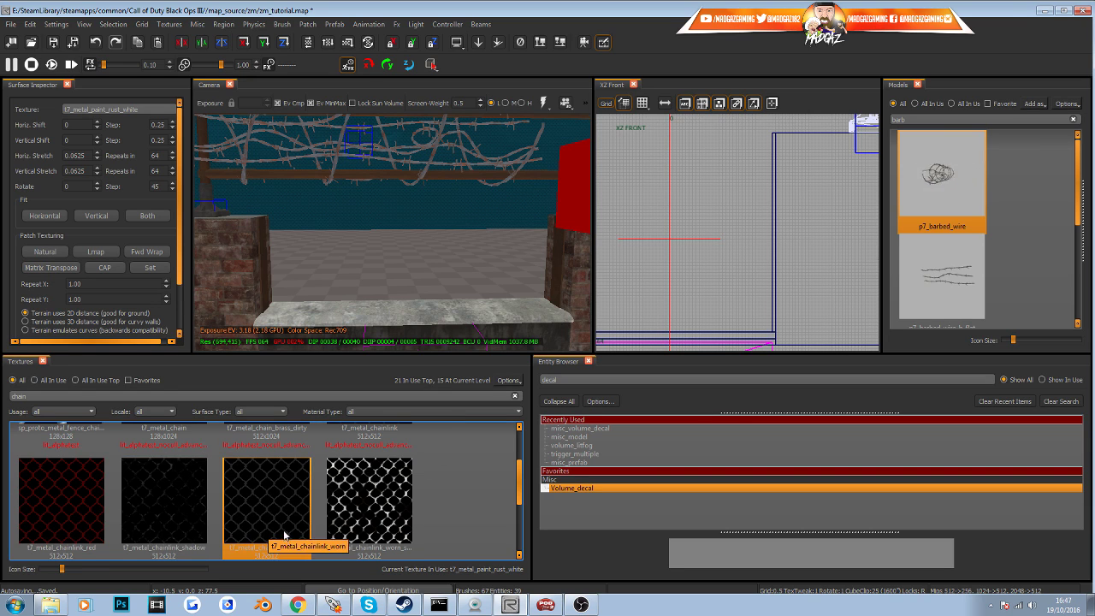
left_click(288, 511)
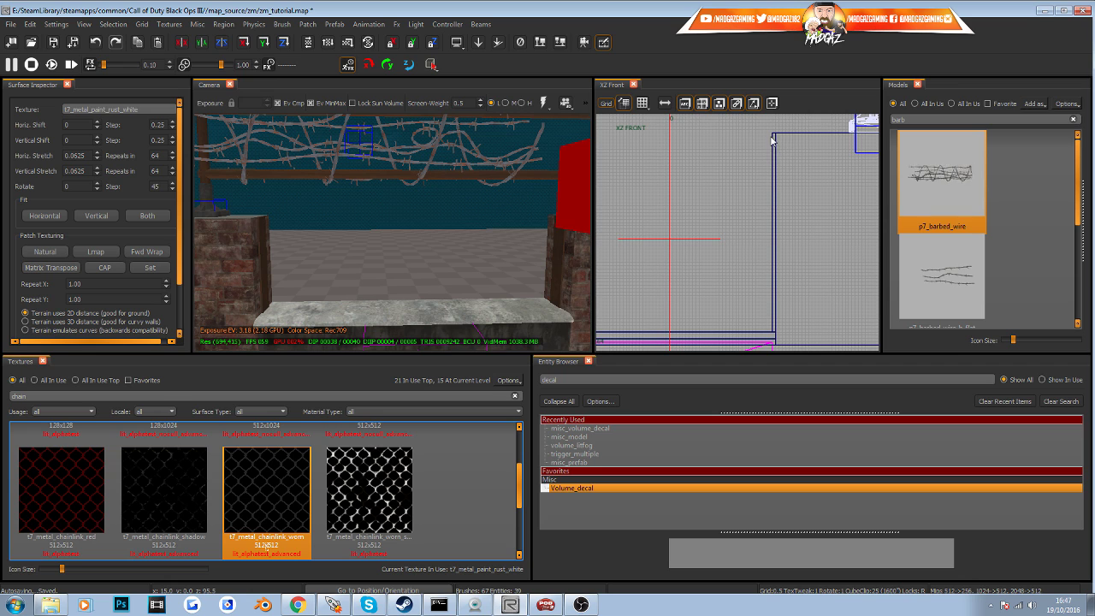
Draw a brush 3.5 units wide beside the rust strip in the front view and extend it down to the concrete ledge
mouse_move(771, 137)
left_mouse_down()
mouse_move(747, 174)
mouse_move(754, 159)
left_mouse_up()
scroll(772, 145, "up", 4)
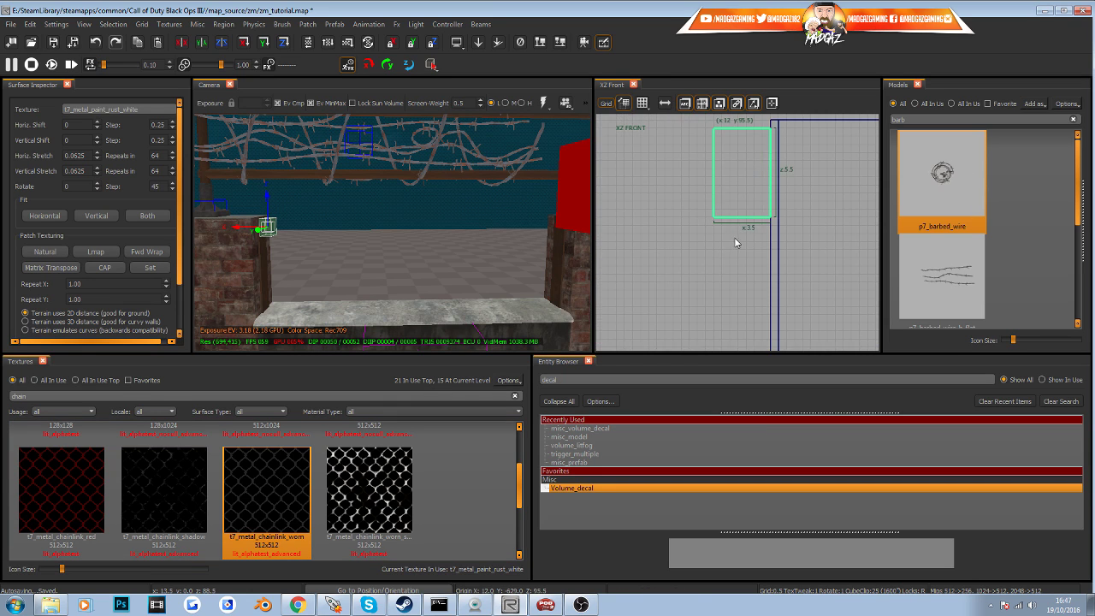
scroll(734, 239, "down", 7)
right_click_drag(735, 238, 736, 214)
mouse_move(735, 214)
left_mouse_down()
mouse_move(734, 290)
mouse_move(724, 282)
left_mouse_up()
scroll(734, 290, "up", 6)
scroll(744, 293, "up", 2)
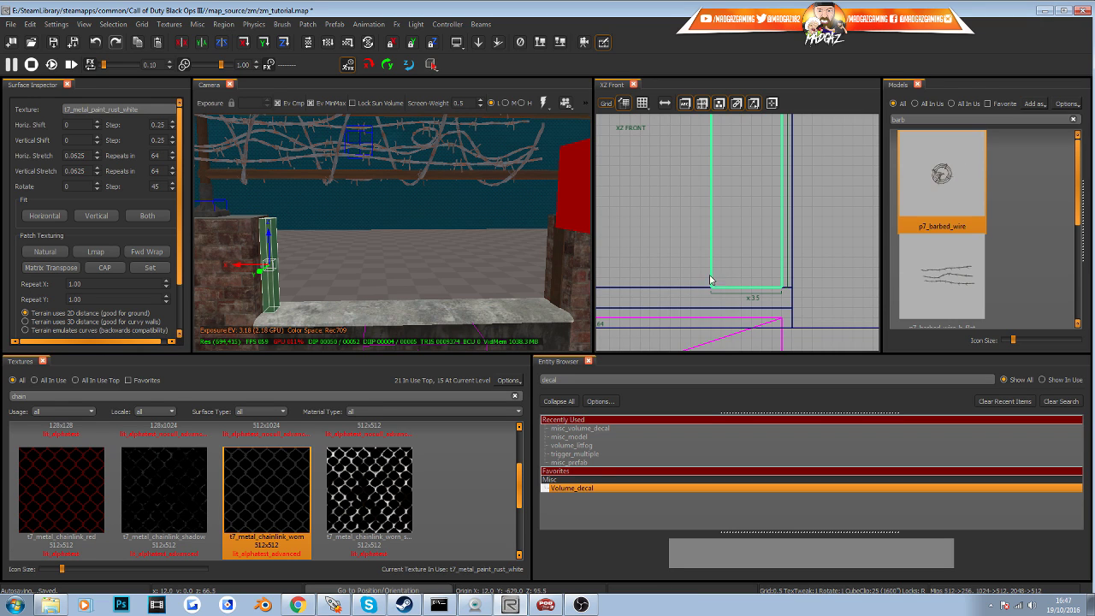
Widen the new brush across the gap so that it spans between the two rust strips
scroll(665, 260, "down", 5)
left_click_drag(301, 269, 355, 264)
scroll(669, 210, "down", 6)
scroll(671, 212, "up", 5)
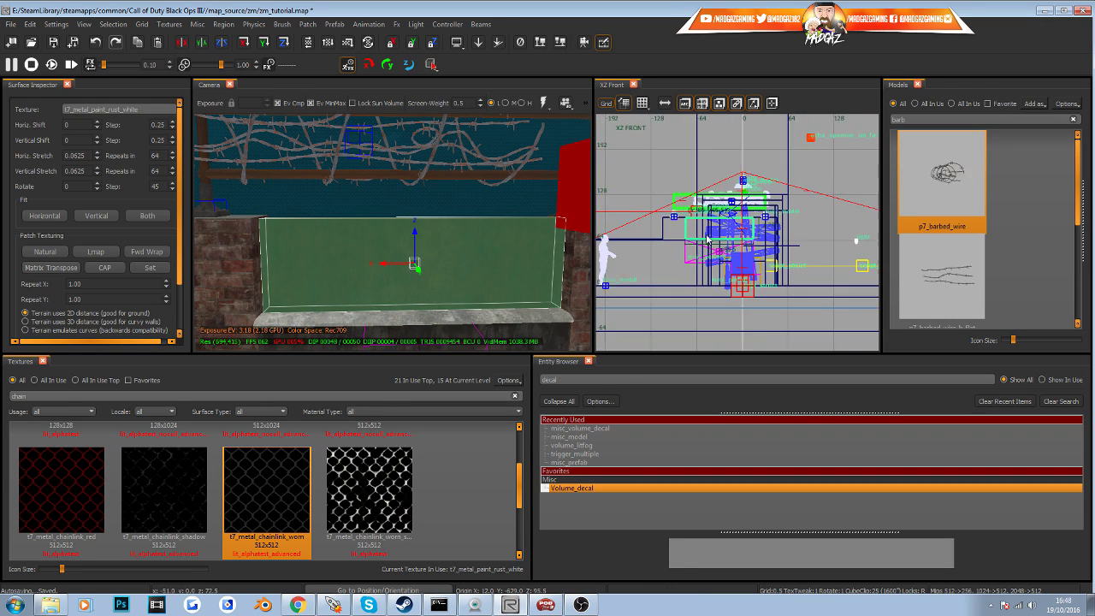
scroll(619, 209, "up", 6)
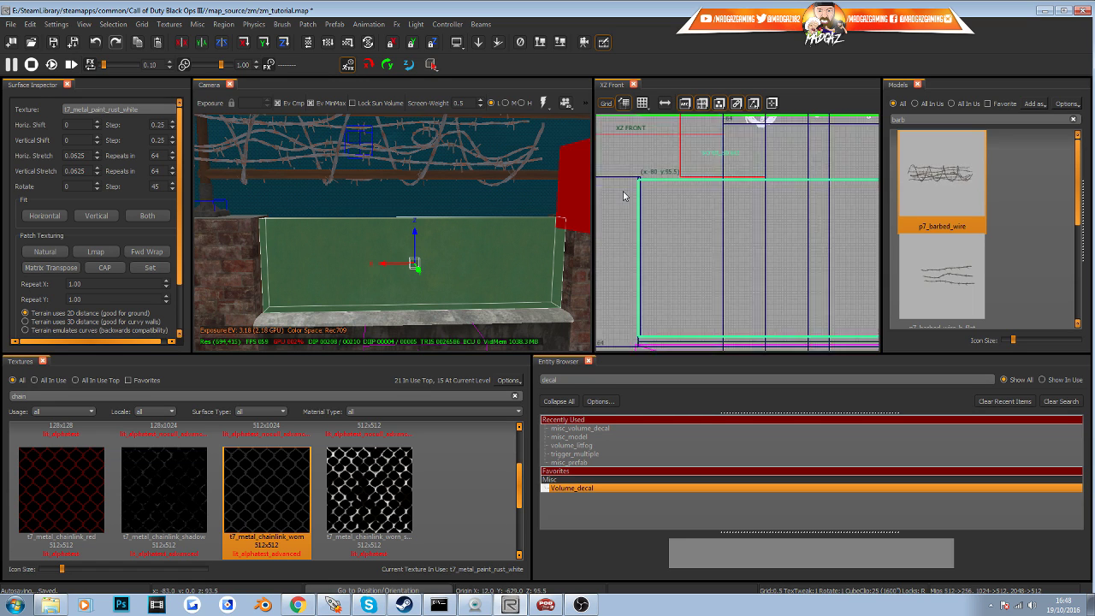
Thin the fence brush to 1 unit and centre it within the rust strips
key("ctrl+Tab")
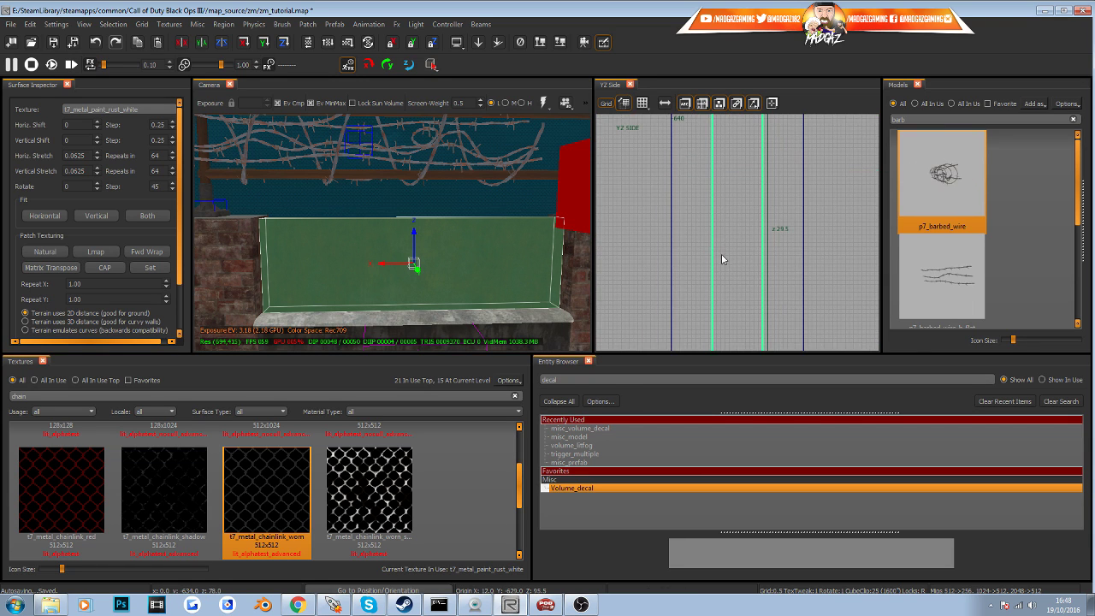
scroll(721, 258, "down", 3)
scroll(732, 271, "up", 4)
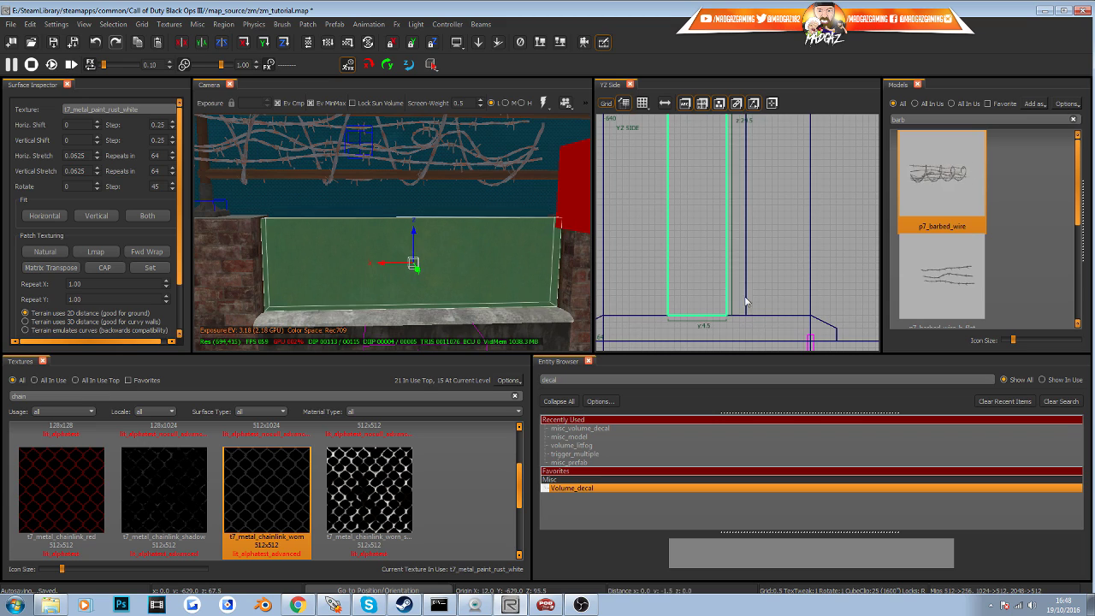
left_click_drag(745, 301, 733, 301)
left_click_drag(650, 303, 681, 311)
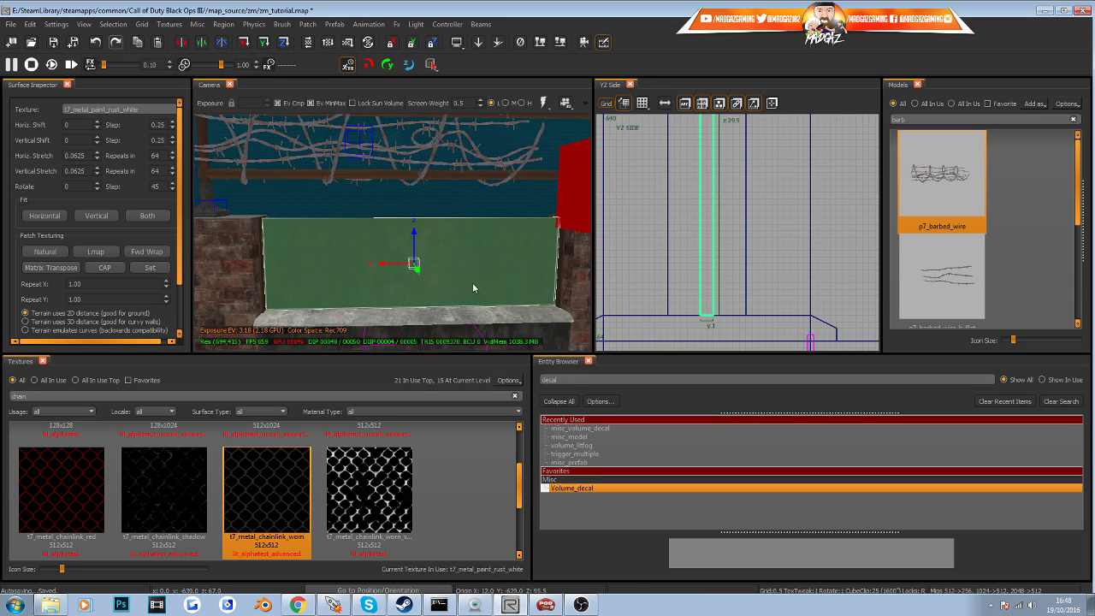
Apply t7_metal_chainlink_worn to the fence brush, deselect it, and preview the wall with lighting enabled
left_click(280, 507)
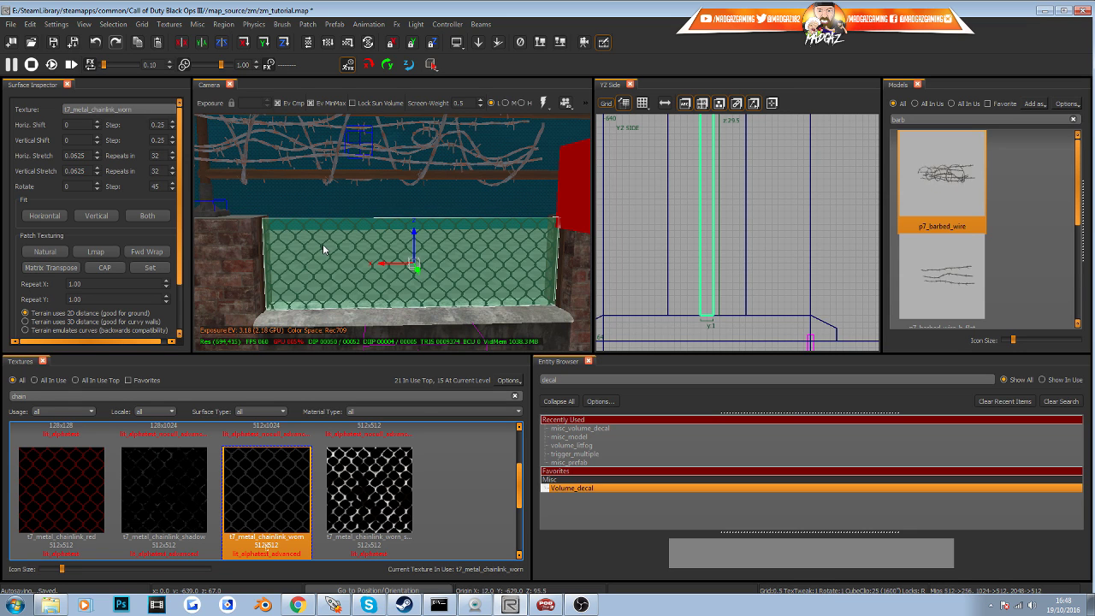
key("Escape")
mouse_move(322, 245)
right_mouse_down()
mouse_move(317, 295)
mouse_move(320, 241)
mouse_move(318, 266)
mouse_move(316, 251)
mouse_move(333, 263)
mouse_move(318, 262)
mouse_move(332, 227)
mouse_move(339, 260)
right_mouse_up()
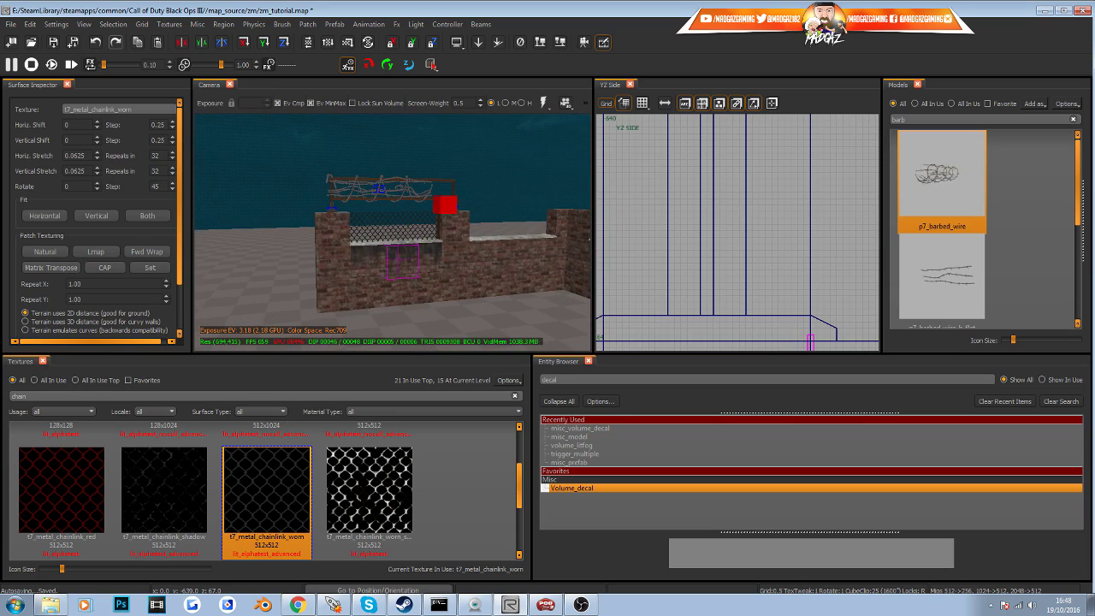
key("F4")
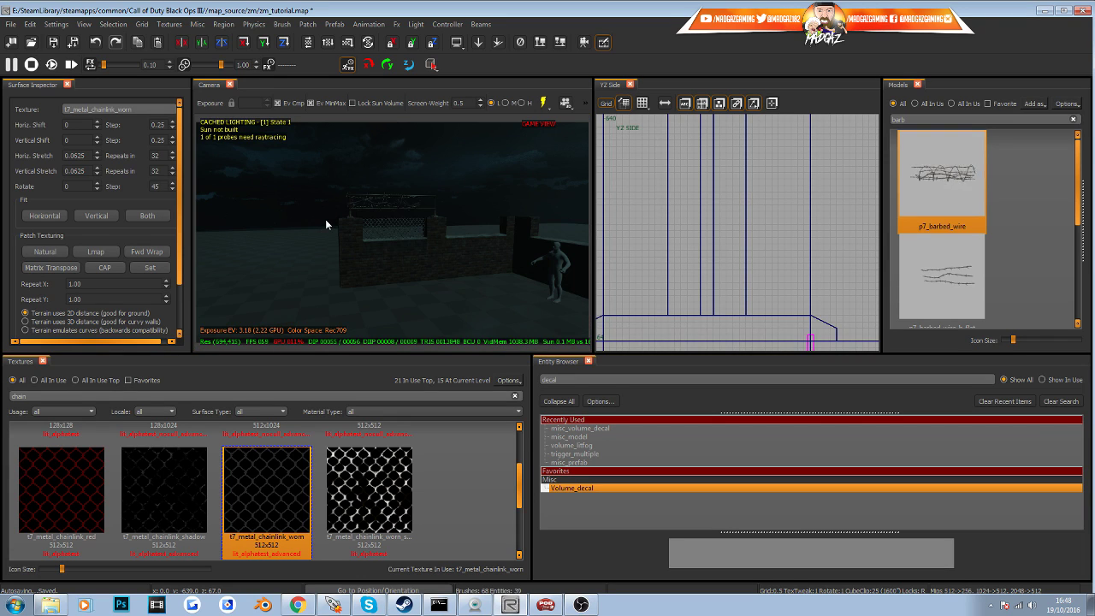
Close the Surface Inspector and open the FX Browser
right_click_drag(400, 292, 317, 230)
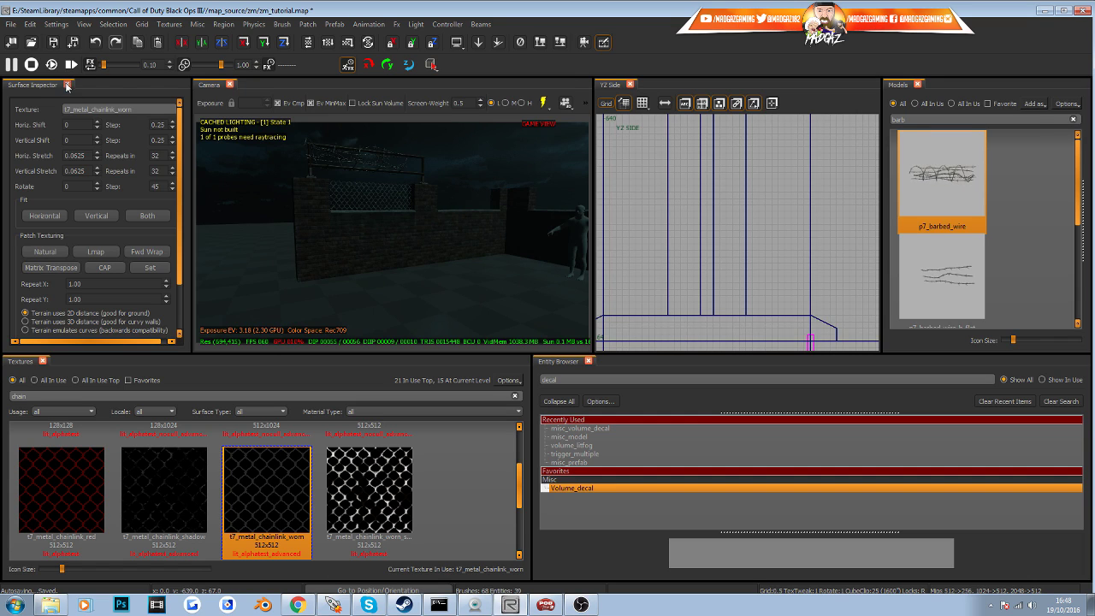
left_click(67, 84)
right_click(782, 49)
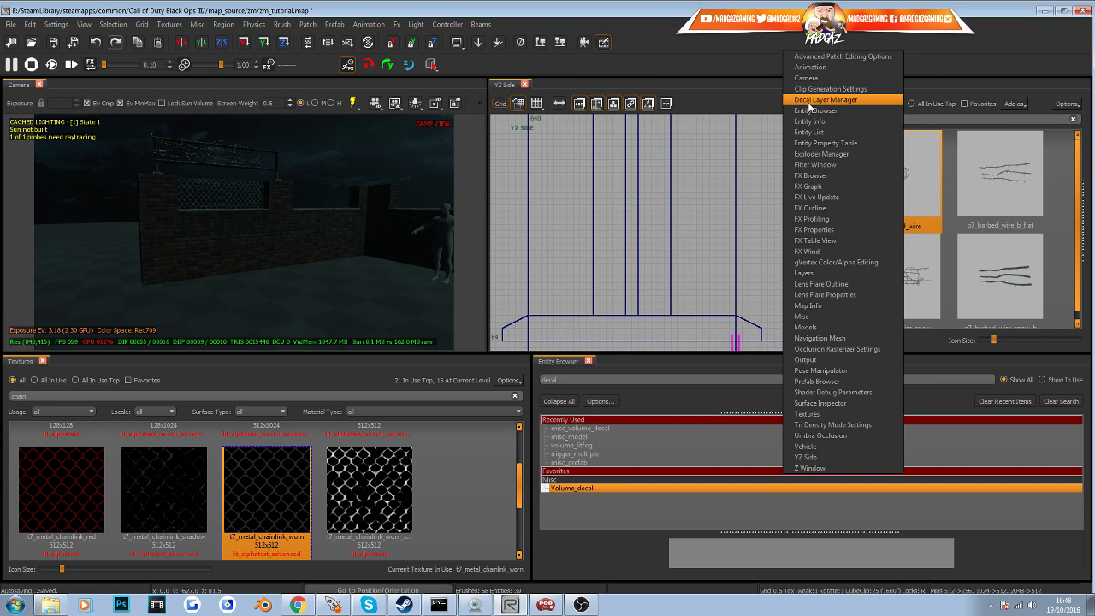
left_click(810, 175)
Place the fx_fire_barrel_30x30.efx fire effect on the ground beside the brick wall, adjust its position and deselect it
scroll(35, 257, "down", 2)
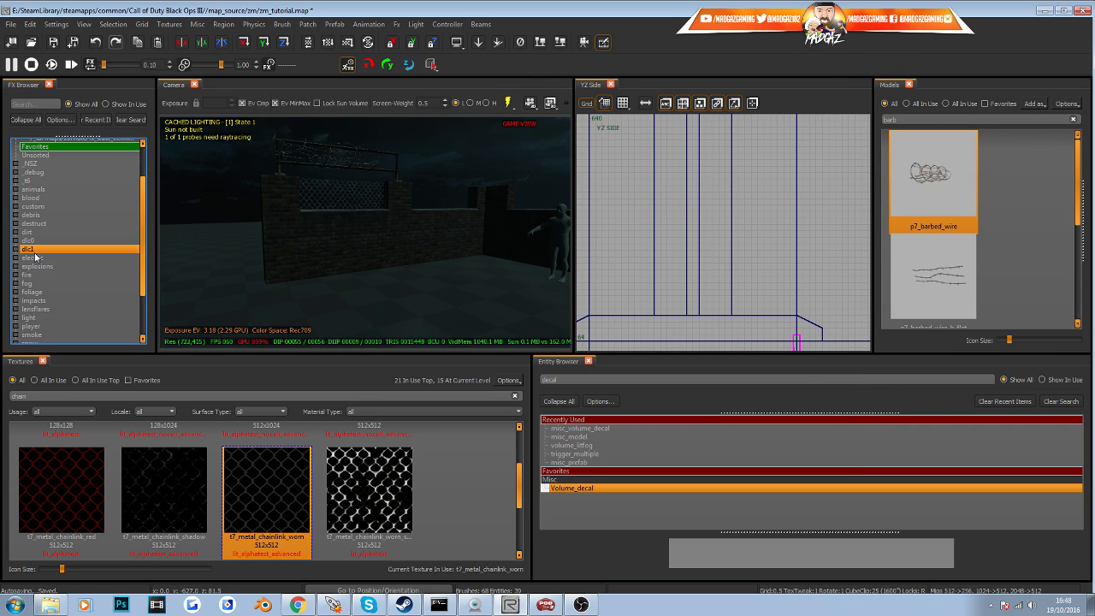
left_click(18, 276)
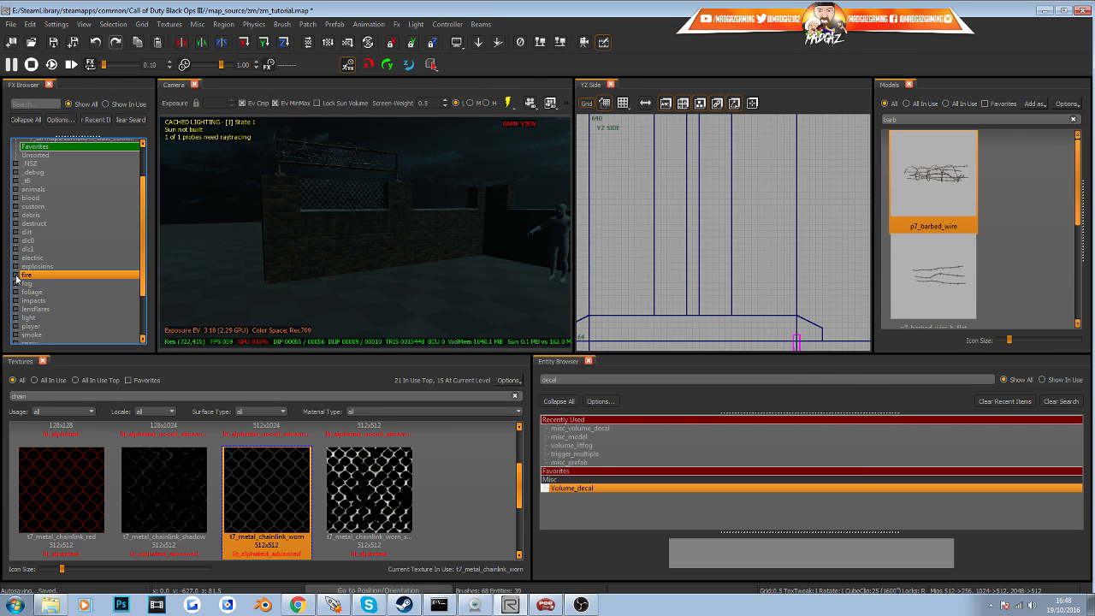
left_click(15, 275)
scroll(68, 248, "down", 3)
left_click(68, 229)
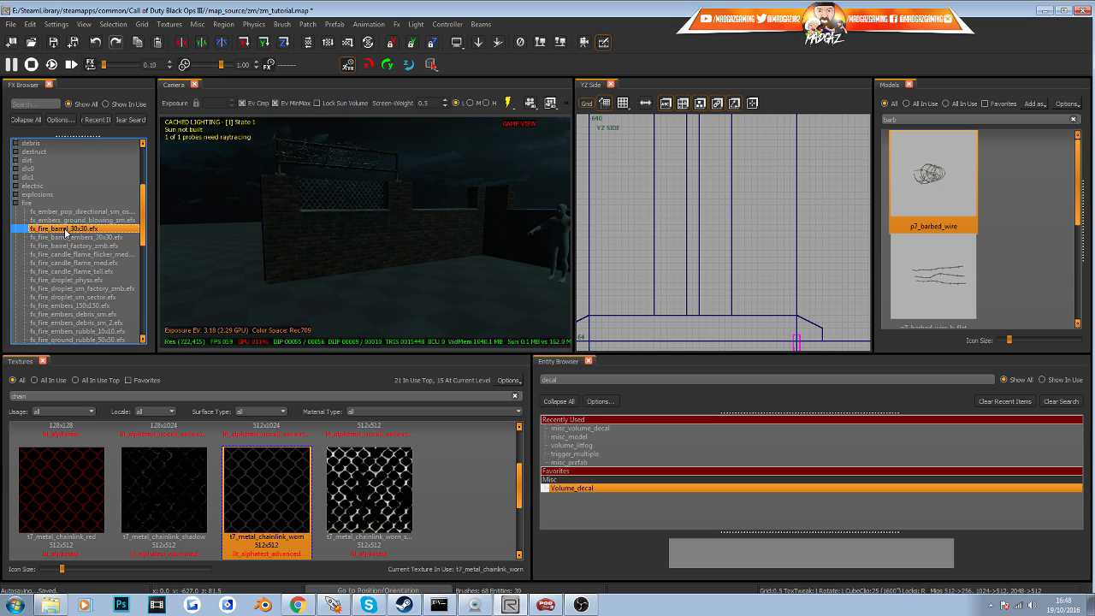
mouse_move(408, 254)
left_mouse_down()
mouse_move(427, 249)
mouse_move(419, 238)
left_mouse_up()
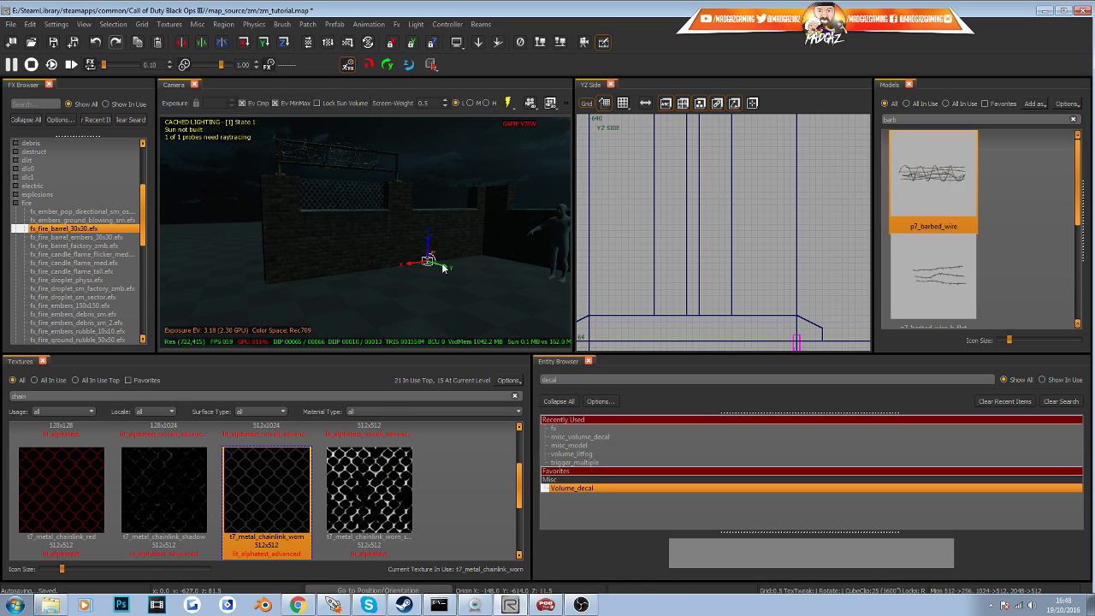
left_click_drag(423, 272, 405, 269)
key("Escape")
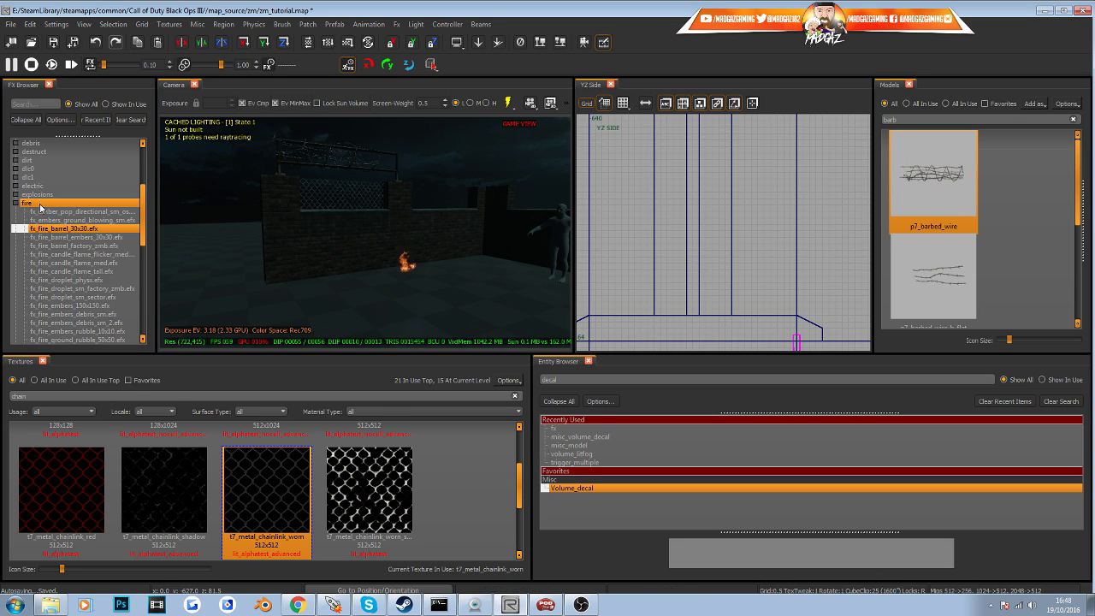
Add the fx_light_barrel_fire_factory_zmb_st… light effect from the light category next to the fire and deselect it
scroll(37, 207, "down", 8)
scroll(33, 243, "down", 3)
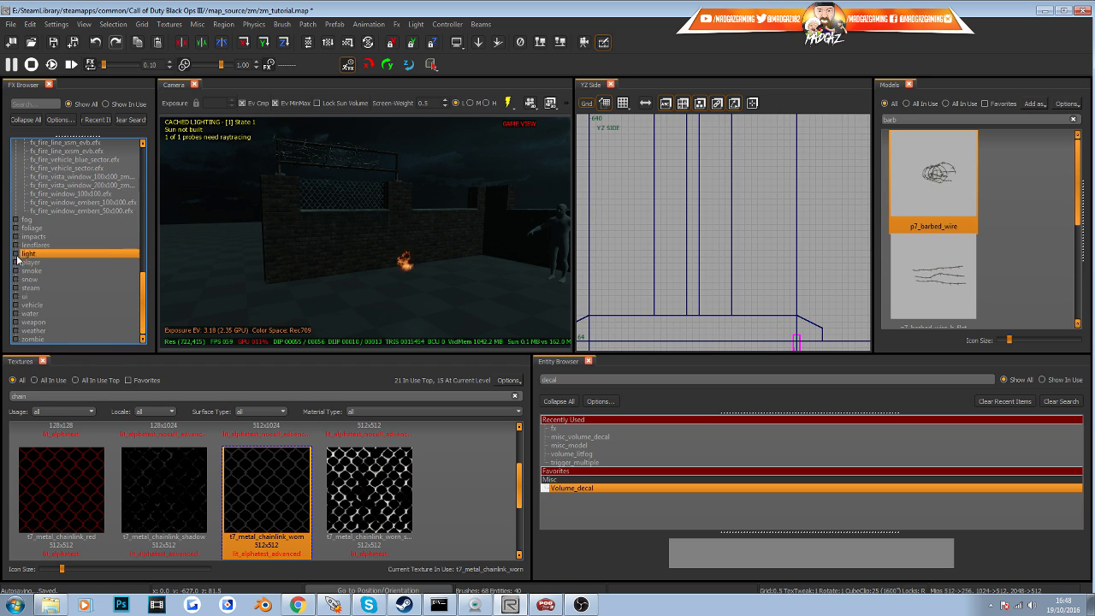
left_click(17, 254)
scroll(61, 230, "down", 4)
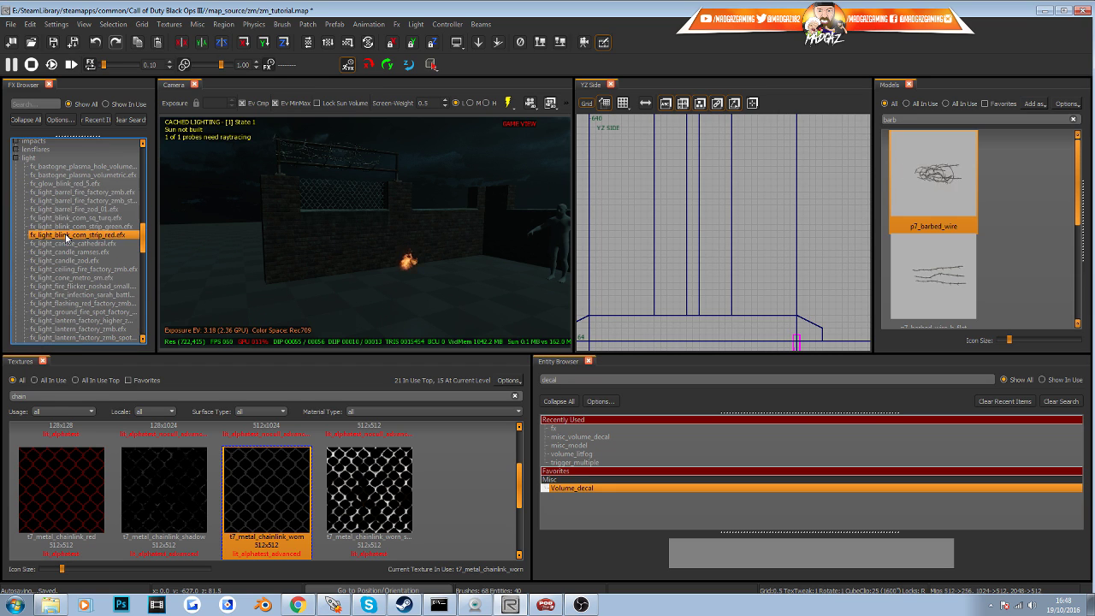
left_click(99, 193)
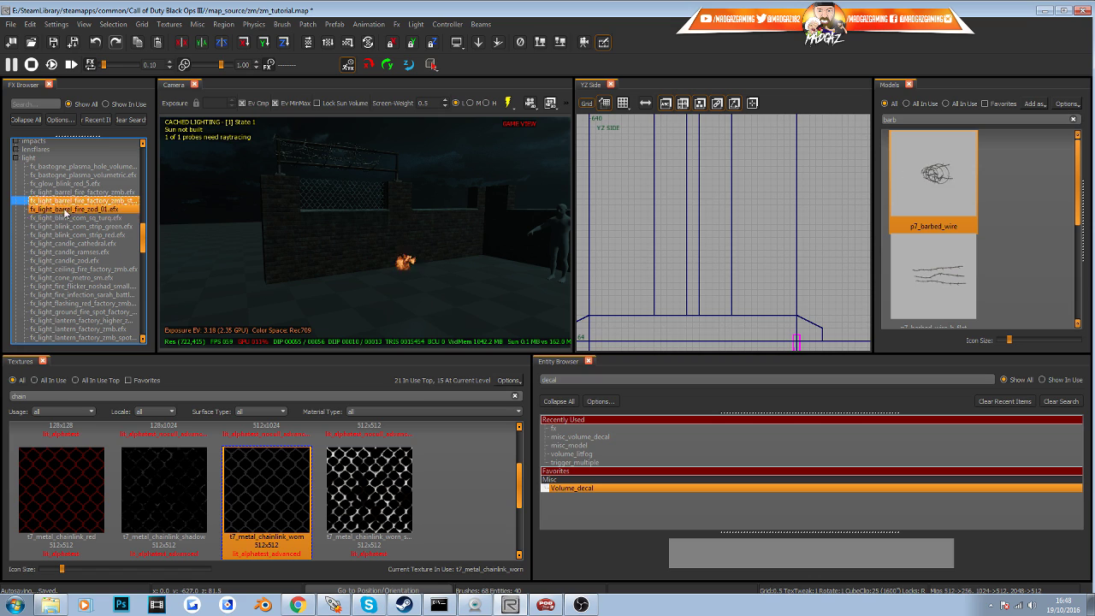
left_click_drag(94, 193, 263, 241)
left_click_drag(83, 196, 445, 269)
key("Escape")
Examine how the firelight falls on the wall and ground from several angles, and close the FX Browser
mouse_move(446, 269)
right_mouse_down()
mouse_move(455, 269)
mouse_move(420, 253)
mouse_move(416, 233)
mouse_move(231, 240)
mouse_move(417, 260)
mouse_move(390, 255)
right_mouse_up()
key("w")
key("w")
key("s")
key("w")
key("w")
key("s")
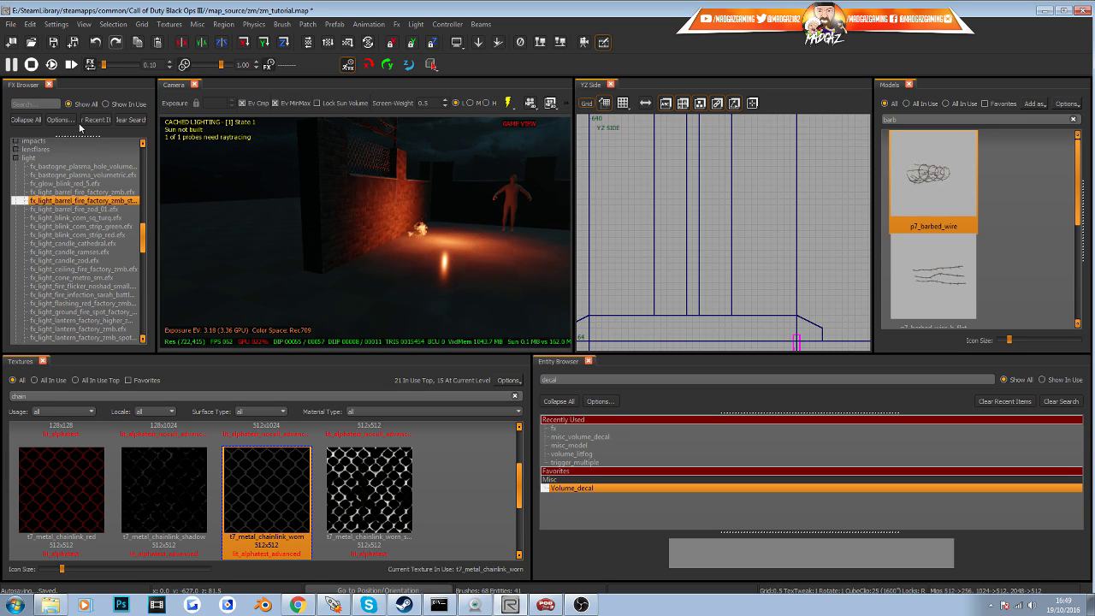
left_click(49, 85)
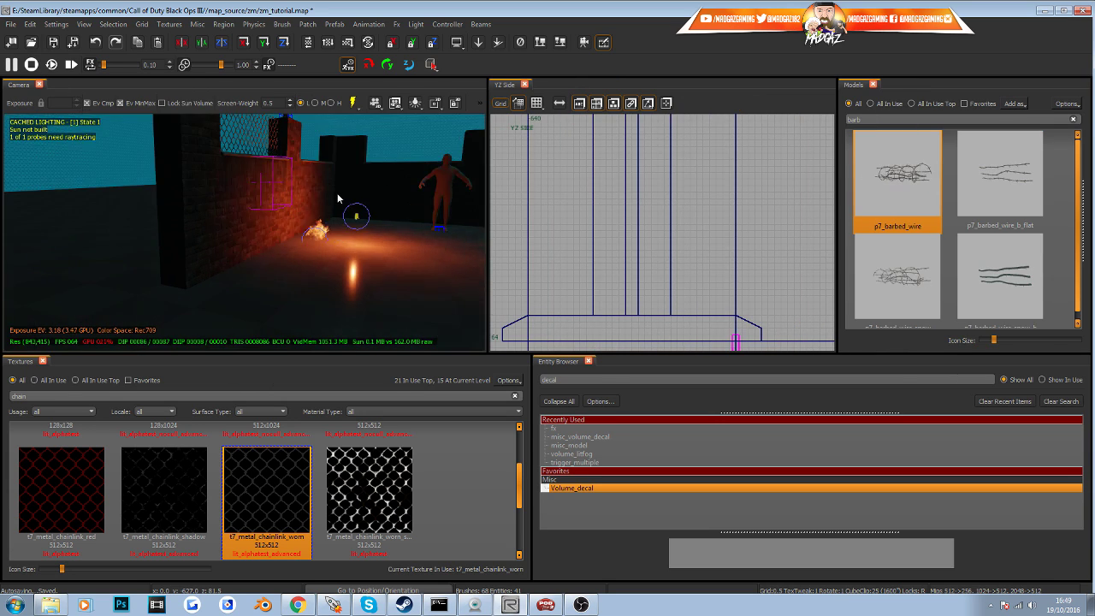
Move the fire and light effects together away from the brick wall and deselect them
left_click(314, 242, "shift")
left_click(360, 216, "shift")
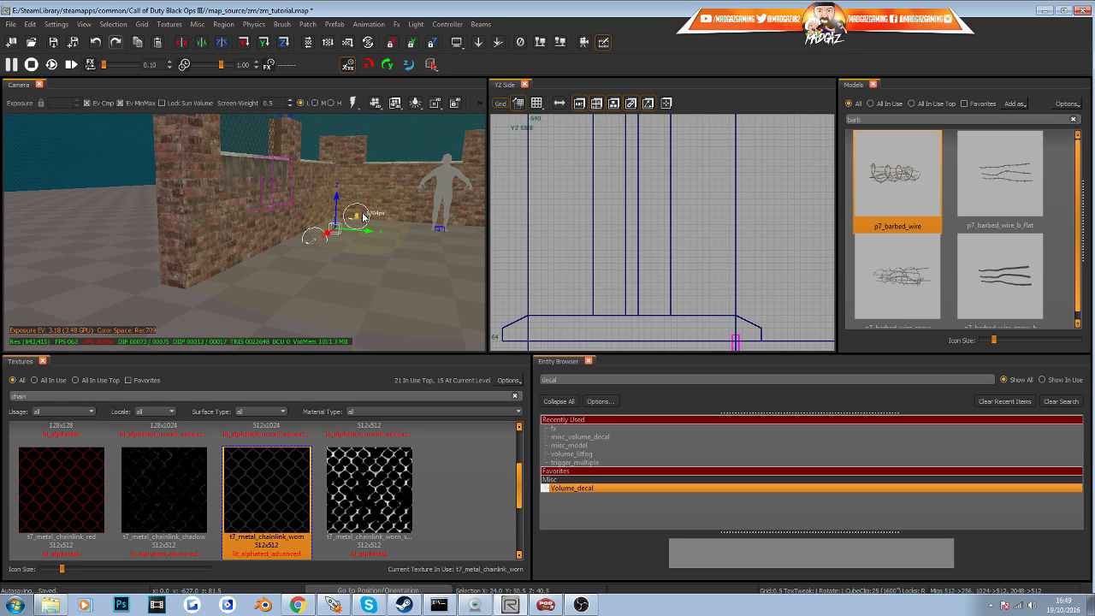
left_click_drag(381, 230, 462, 243)
key("Escape")
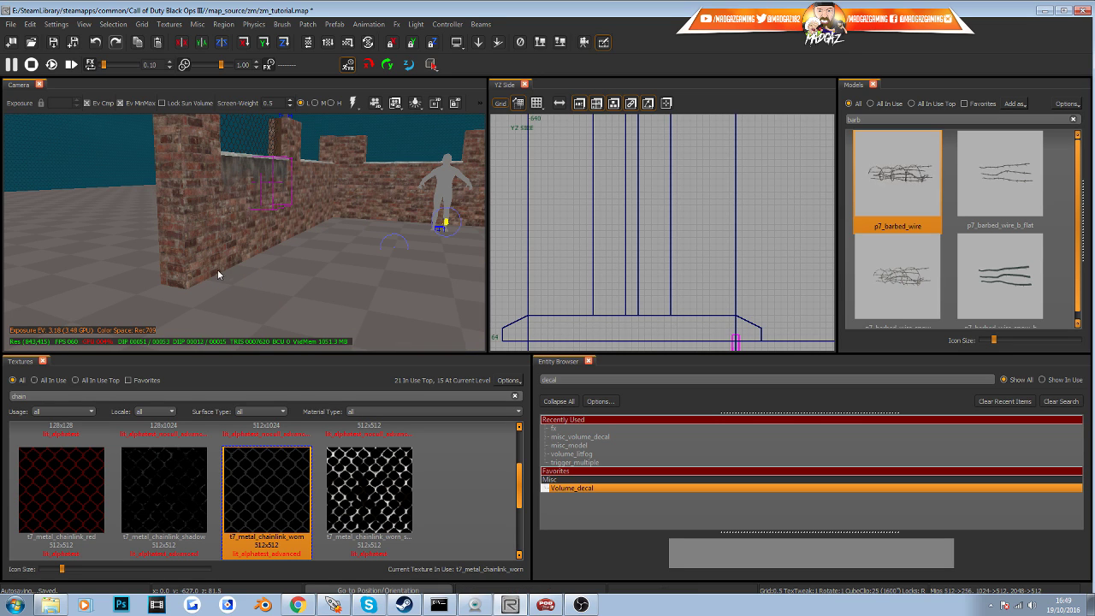
Draw a brush in the top view at the inner corner of the walls, starting at about x -240, y -576
scroll(626, 286, "down", 3)
key("ctrl+Tab")
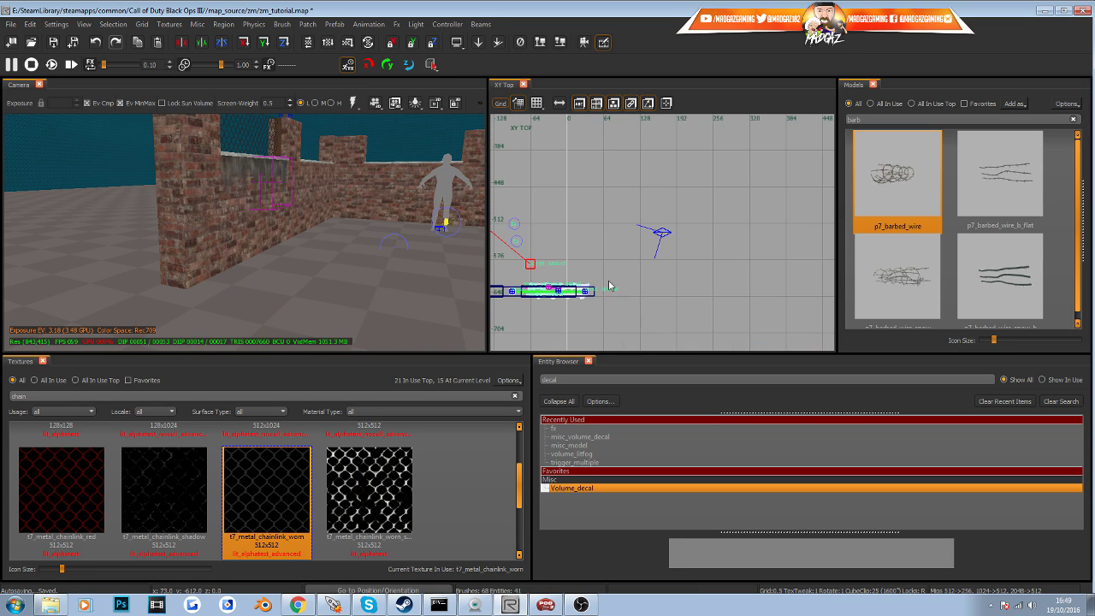
scroll(597, 286, "up", 6)
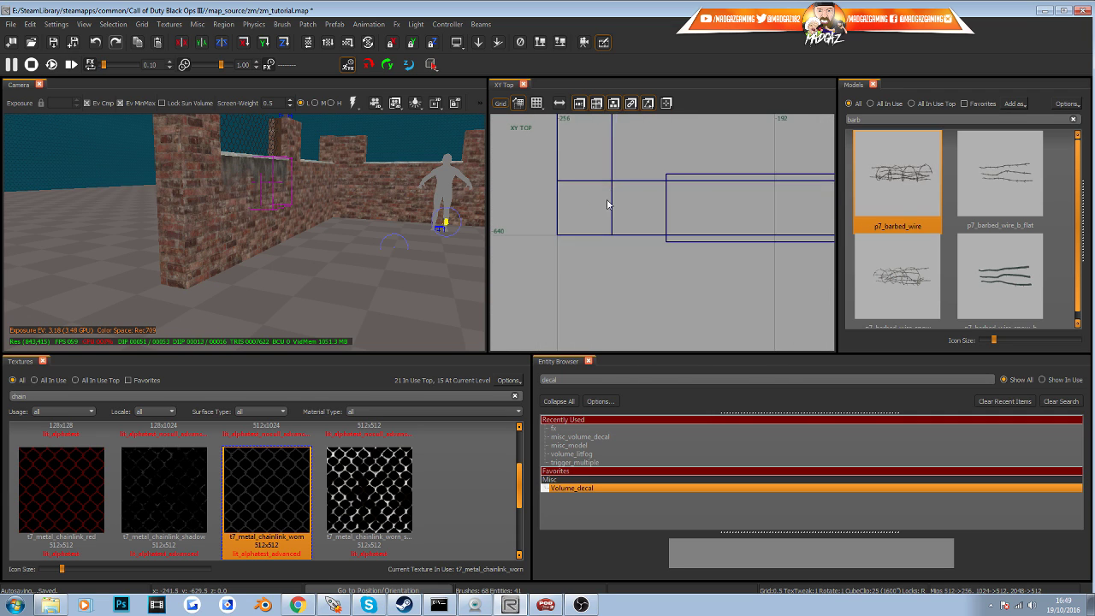
scroll(544, 229, "down", 3)
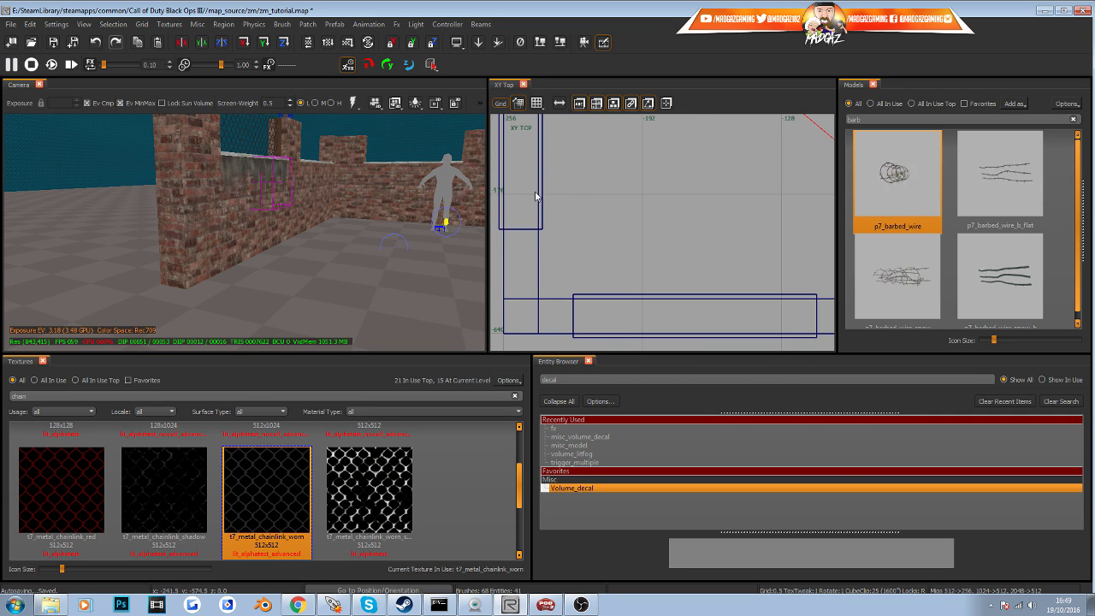
mouse_move(538, 197)
left_mouse_down()
mouse_move(660, 306)
mouse_move(600, 308)
left_mouse_up()
scroll(584, 299, "up", 3)
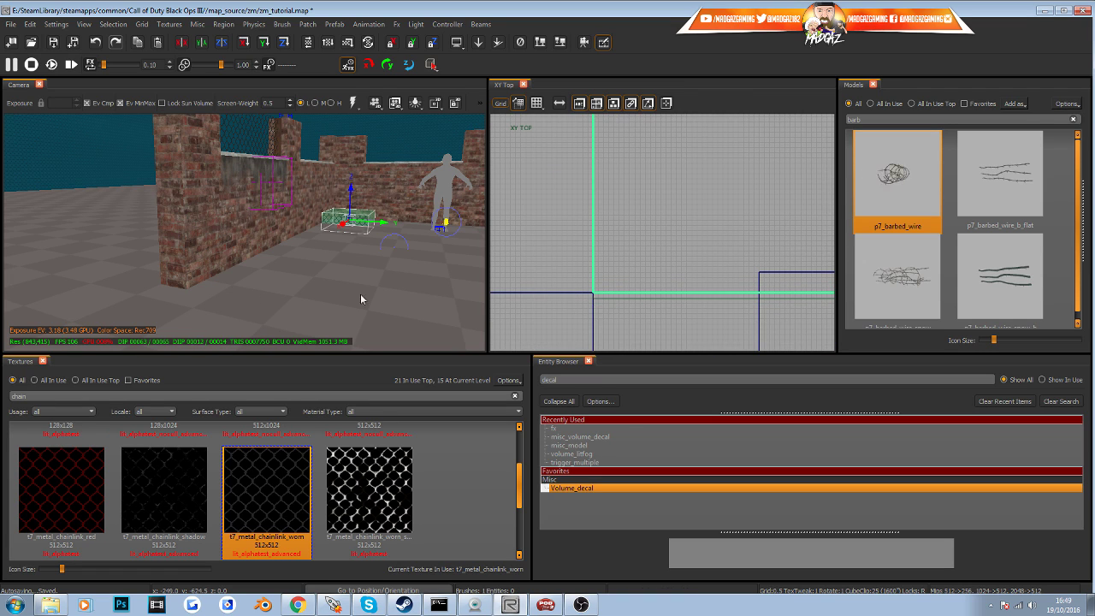
scroll(613, 226, "down", 3)
scroll(608, 223, "up", 4)
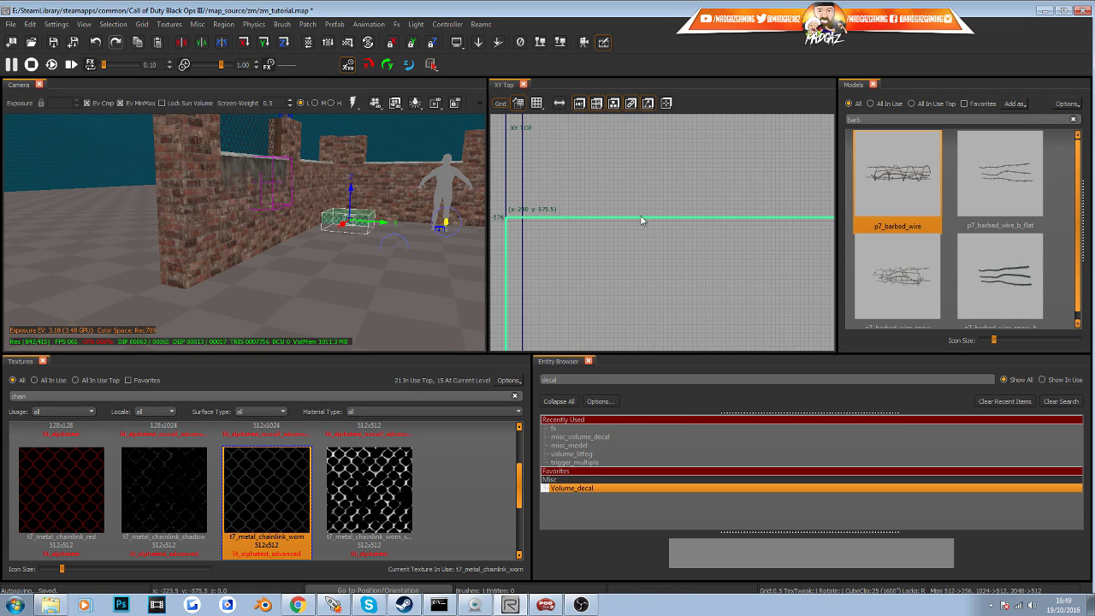
scroll(639, 208, "down", 4)
Extend the brush along the foot of the wall to its far end, making it 288 units long and 48 units wide
left_click_drag(733, 257, 781, 259)
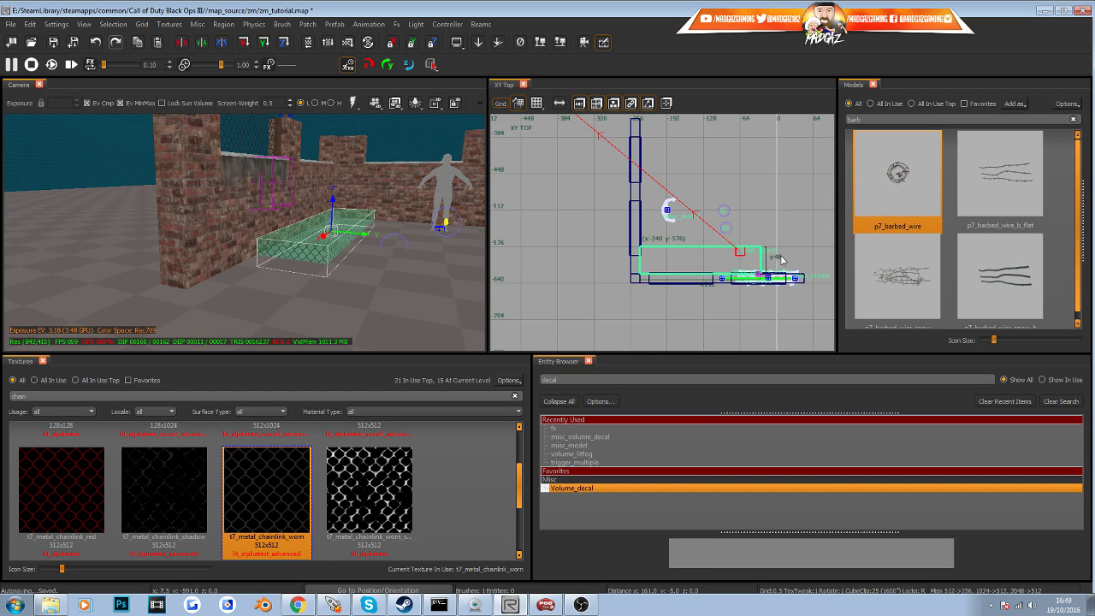
right_click_drag(787, 260, 726, 268)
left_click_drag(682, 268, 725, 274)
scroll(715, 280, "up", 5)
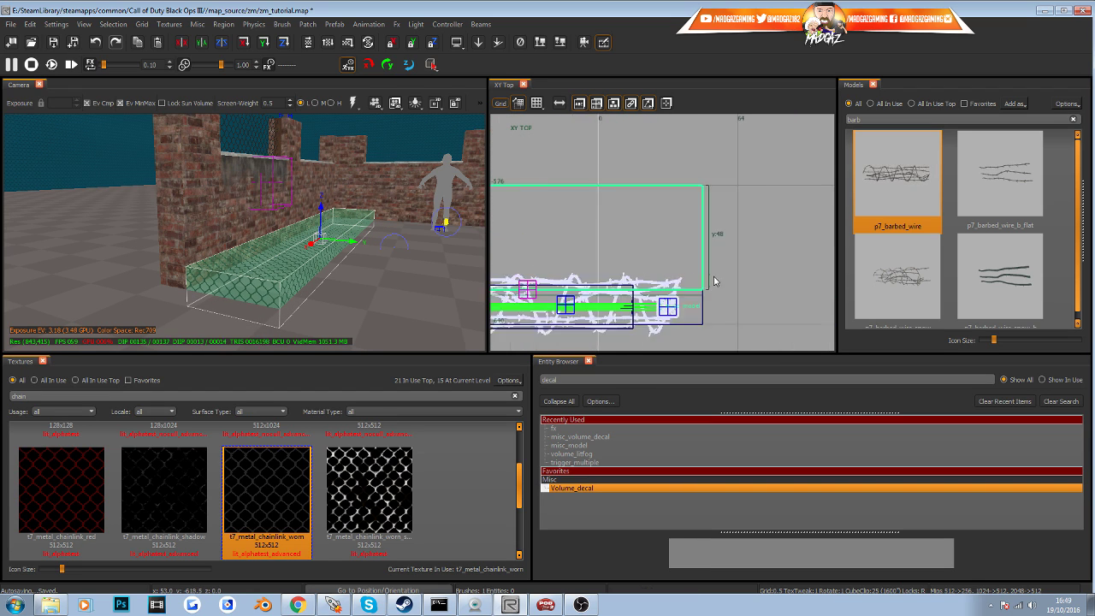
scroll(714, 280, "up", 4)
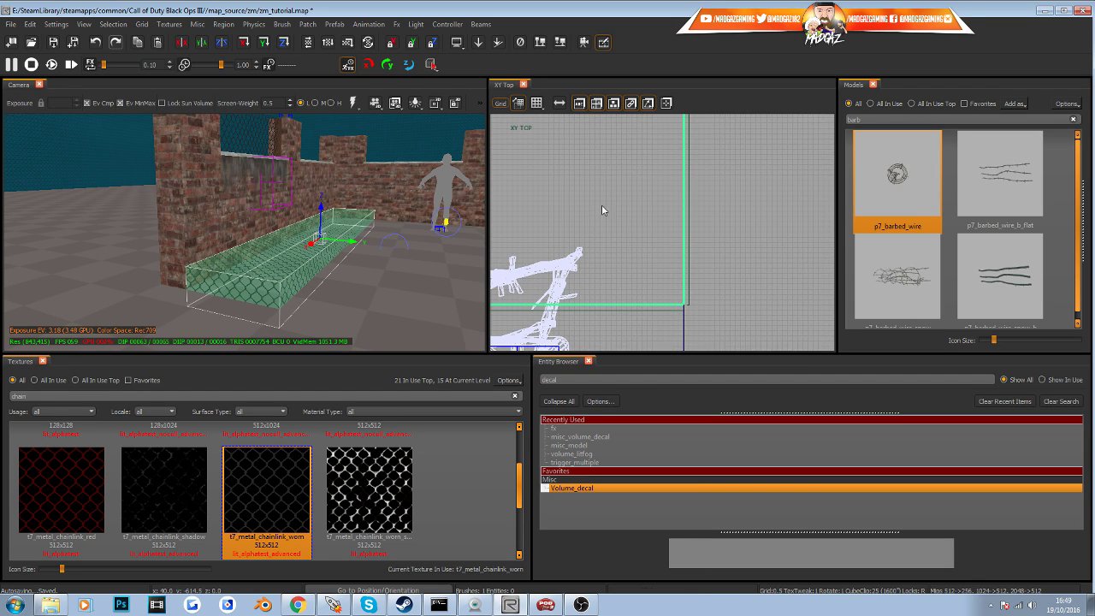
scroll(576, 180, "down", 5)
Try converting the brush into a simple terrain patch with a width density of 10, and undo the conversion
left_click(307, 24)
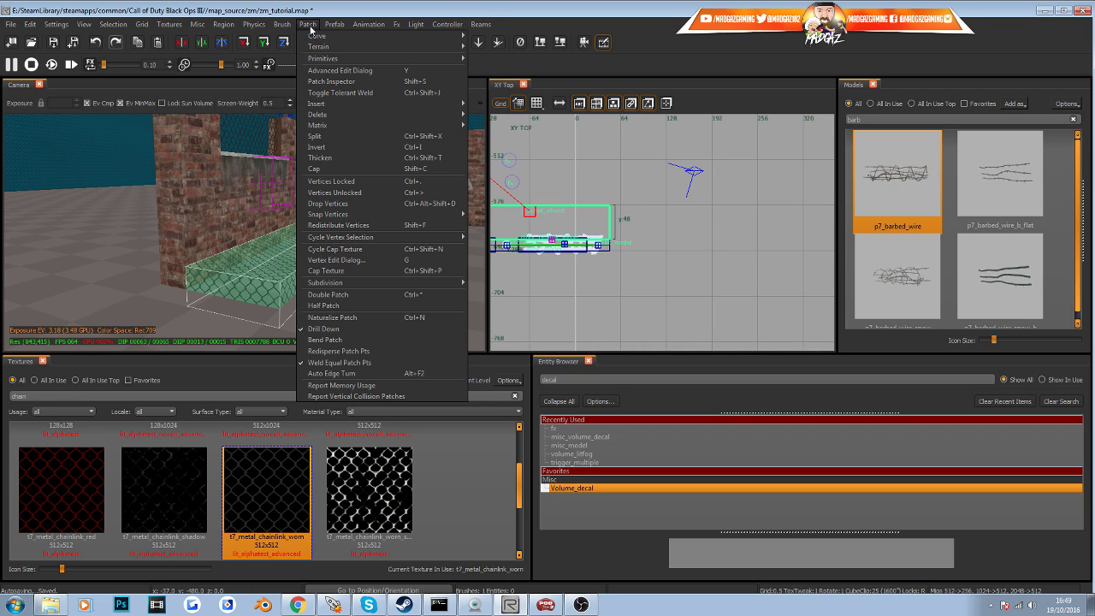
mouse_move(318, 47)
left_click(504, 53)
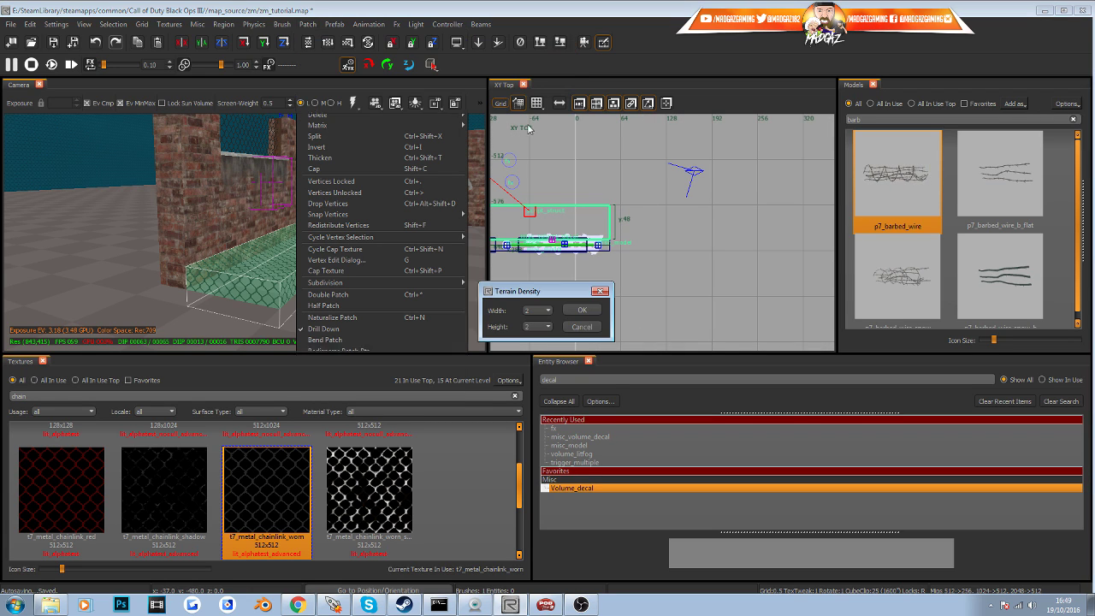
left_click(543, 311)
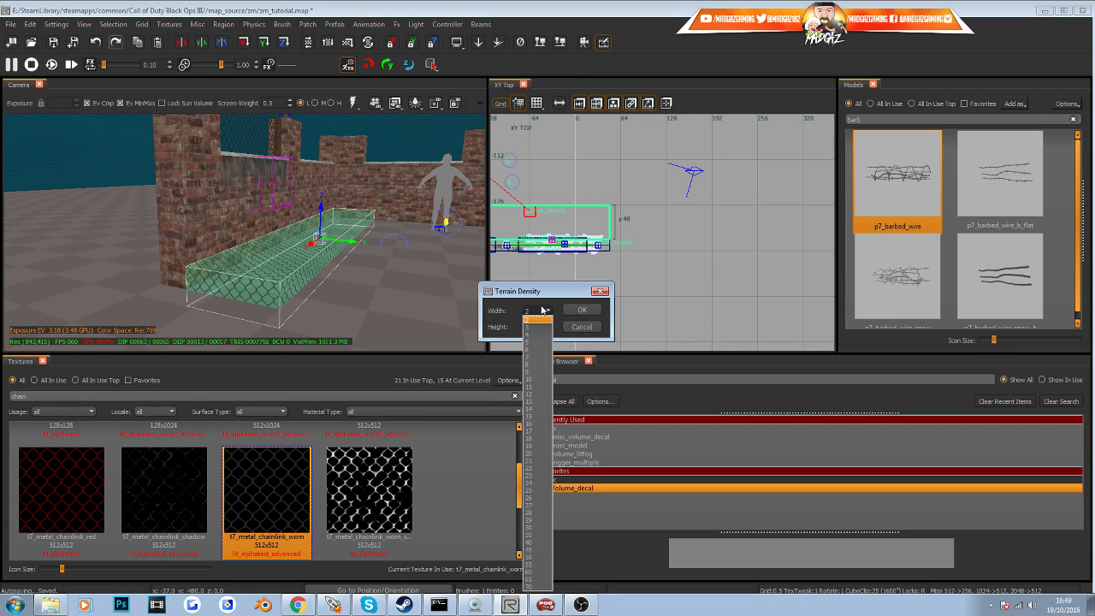
left_click(536, 380)
left_click(547, 327)
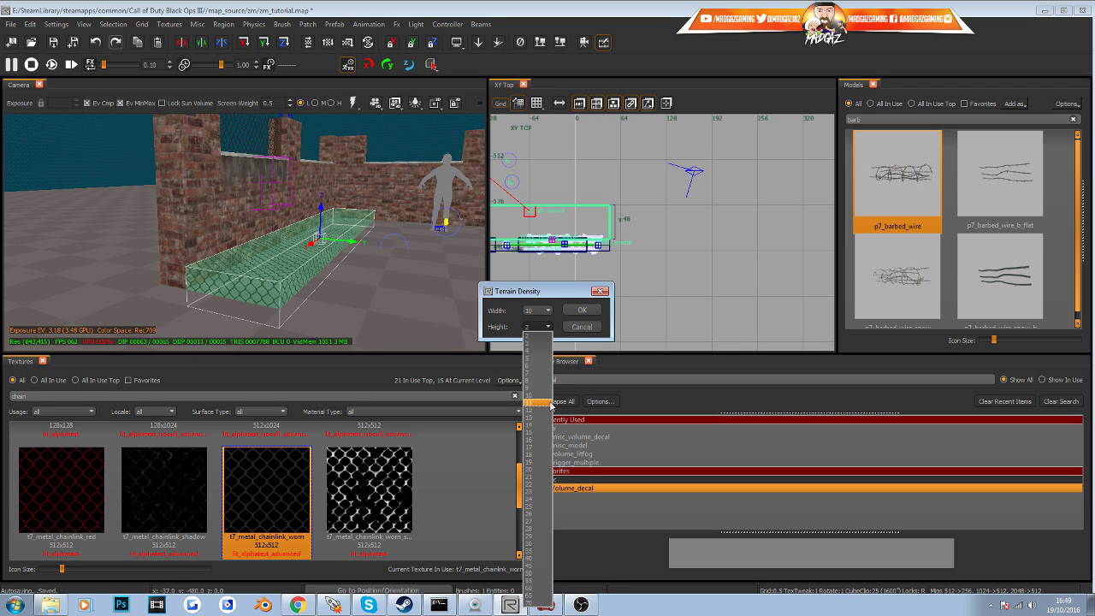
left_click(540, 544)
left_click(581, 314)
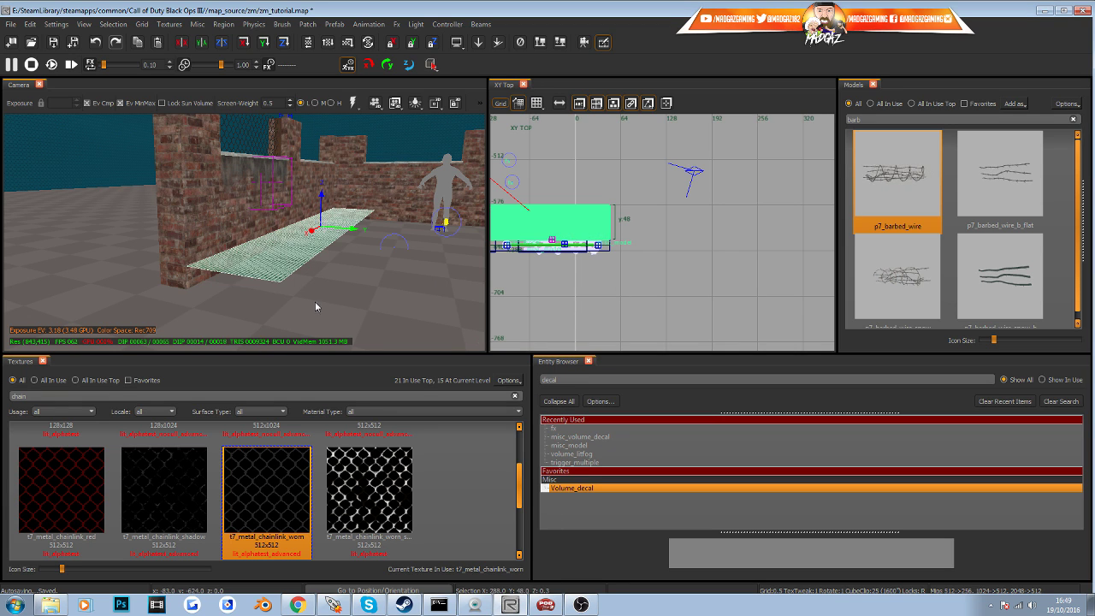
mouse_move(315, 301)
right_mouse_down()
mouse_move(319, 275)
mouse_move(274, 290)
right_mouse_up()
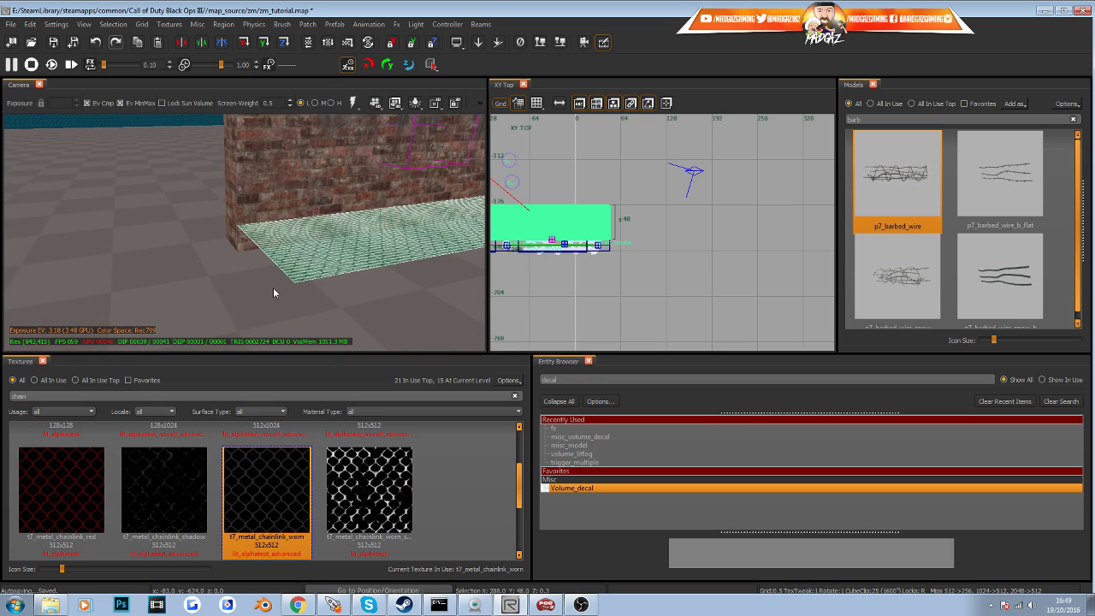
left_click(32, 26)
left_click(96, 36)
Convert the brush into a simple terrain patch with a width density of 30 and a height density of 10
left_click(309, 27)
mouse_move(372, 61)
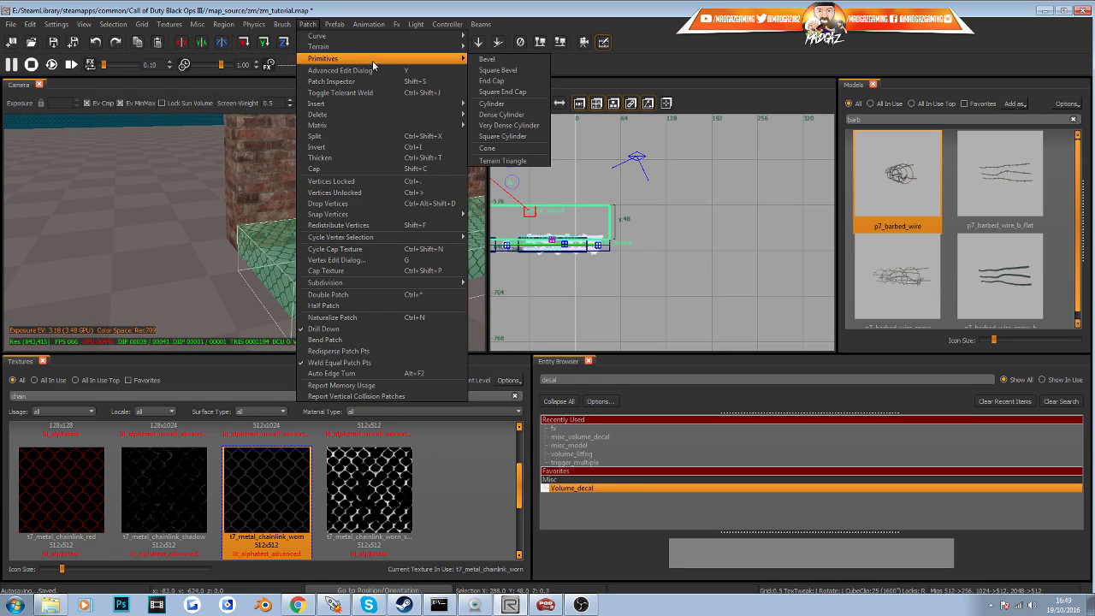
left_click(505, 54)
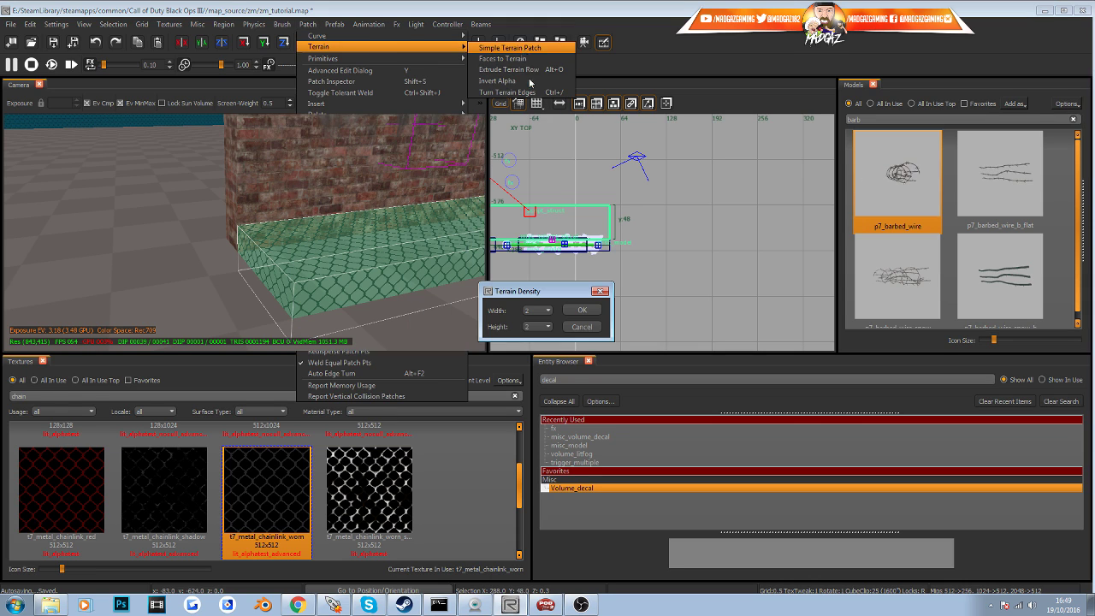
left_click(548, 311)
left_click(546, 528)
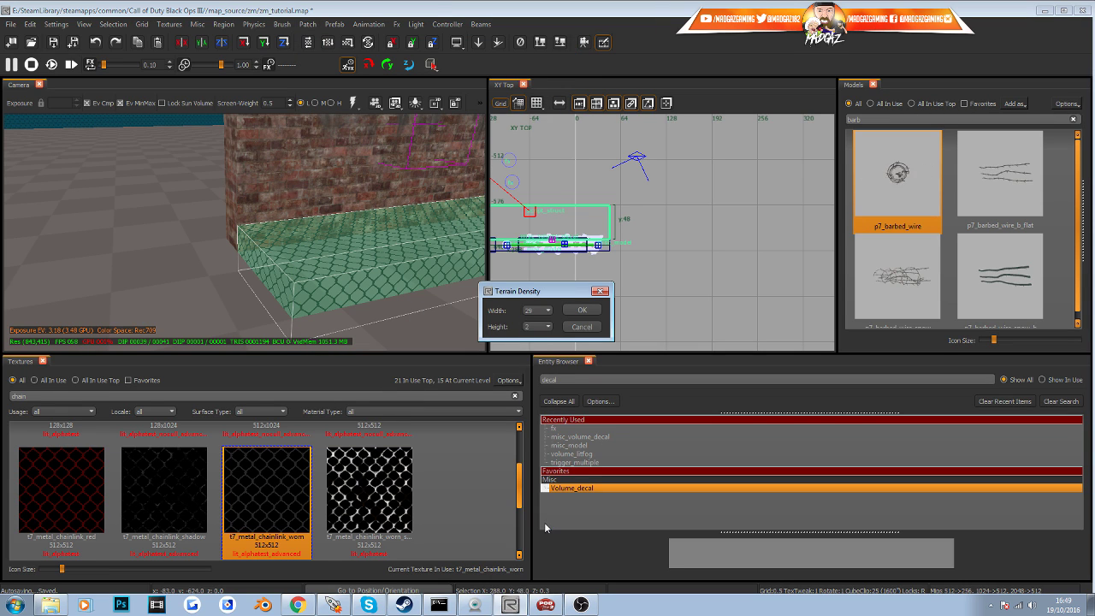
left_click(541, 326)
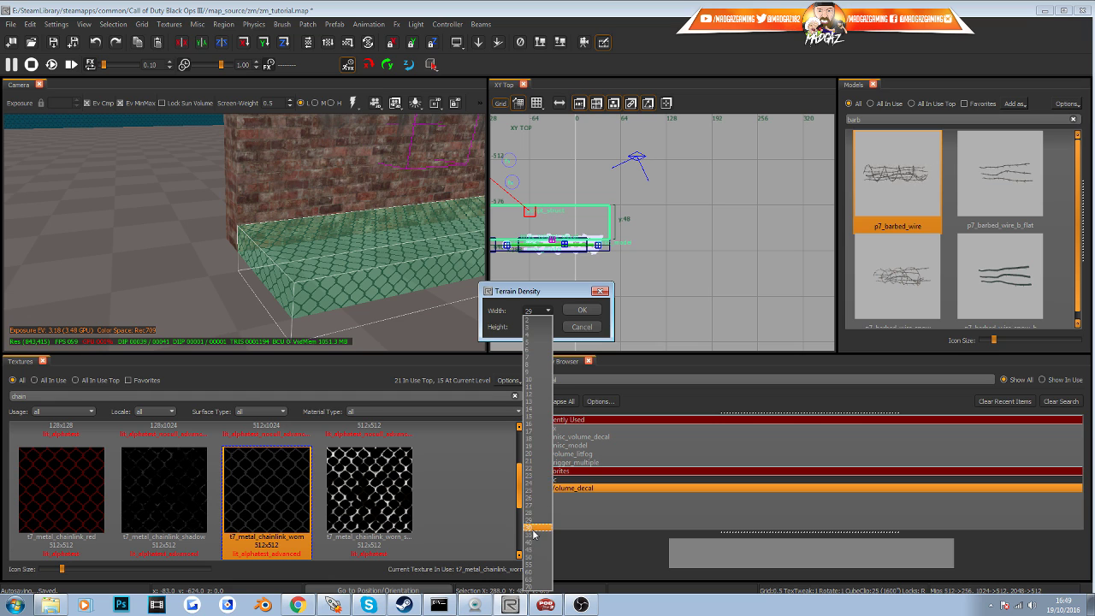
left_click(533, 529)
left_click(546, 326)
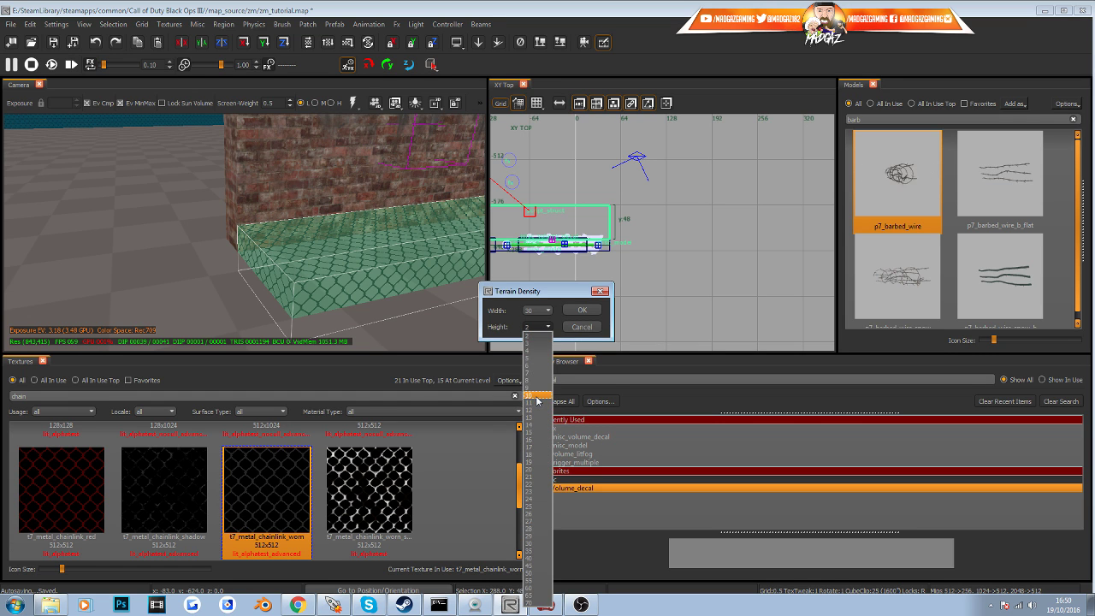
left_click(537, 398)
left_click(582, 310)
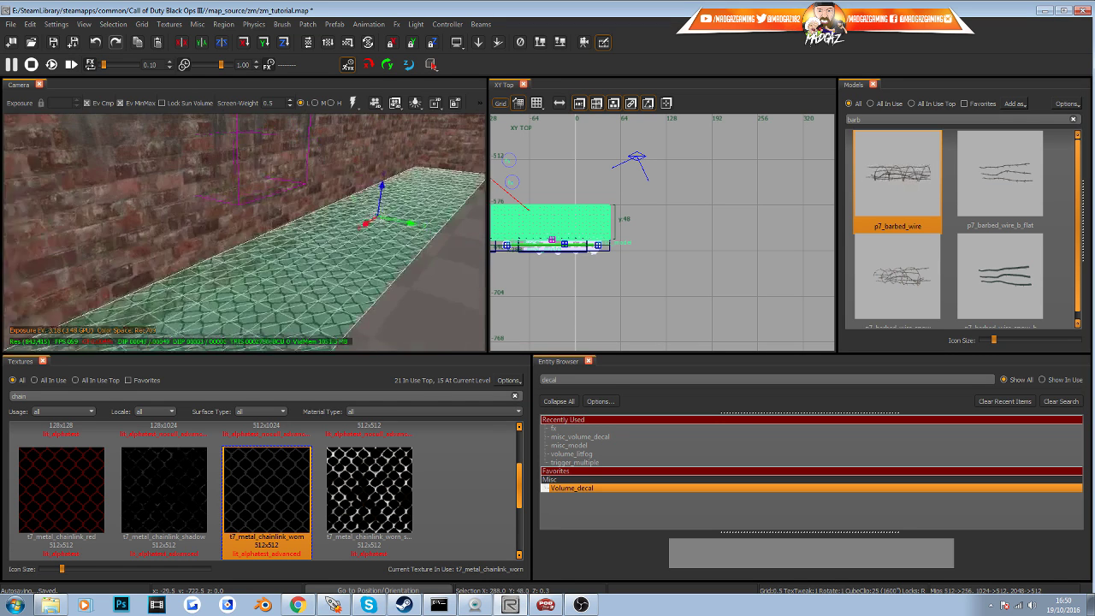
right_click_drag(229, 318, 259, 323)
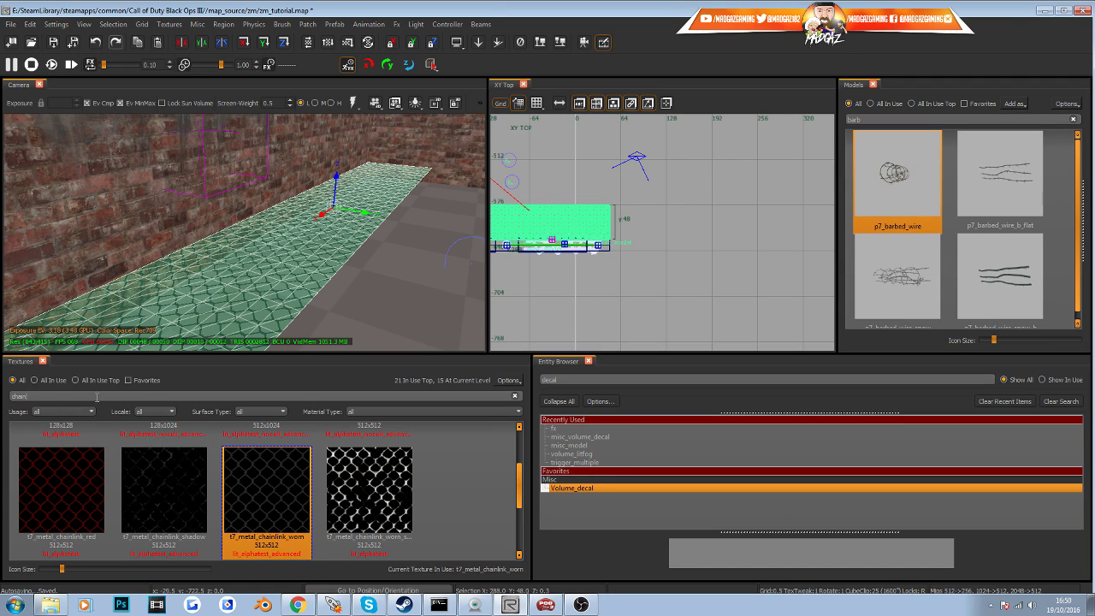
Find the concrete blend textures and apply t7_rubble_concrete_sm_blend to the selected terrain patch
type("concre")
type("te")
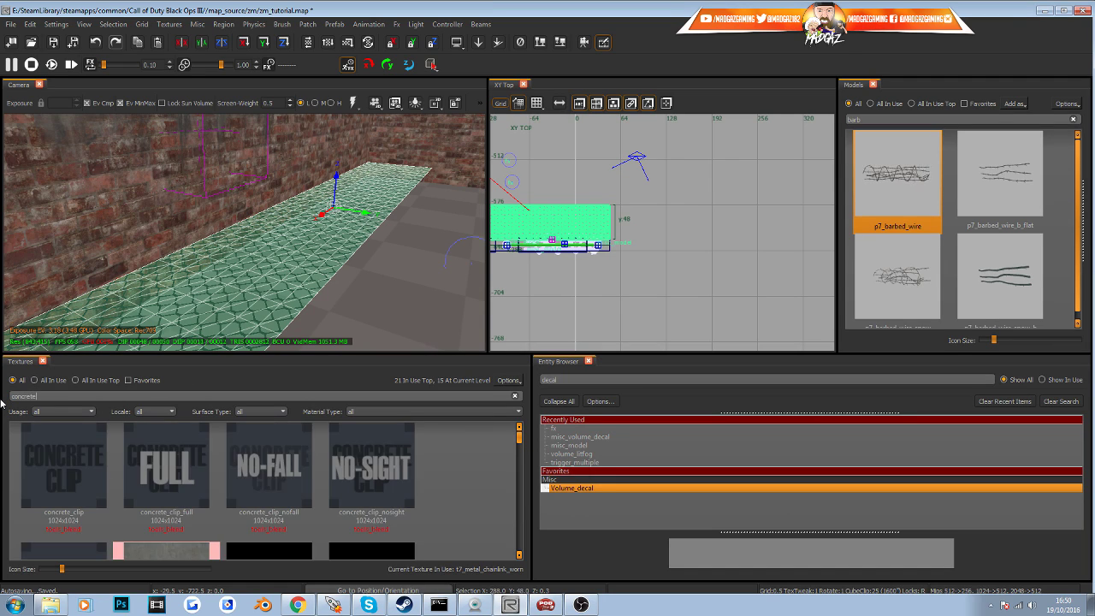
type(" blend")
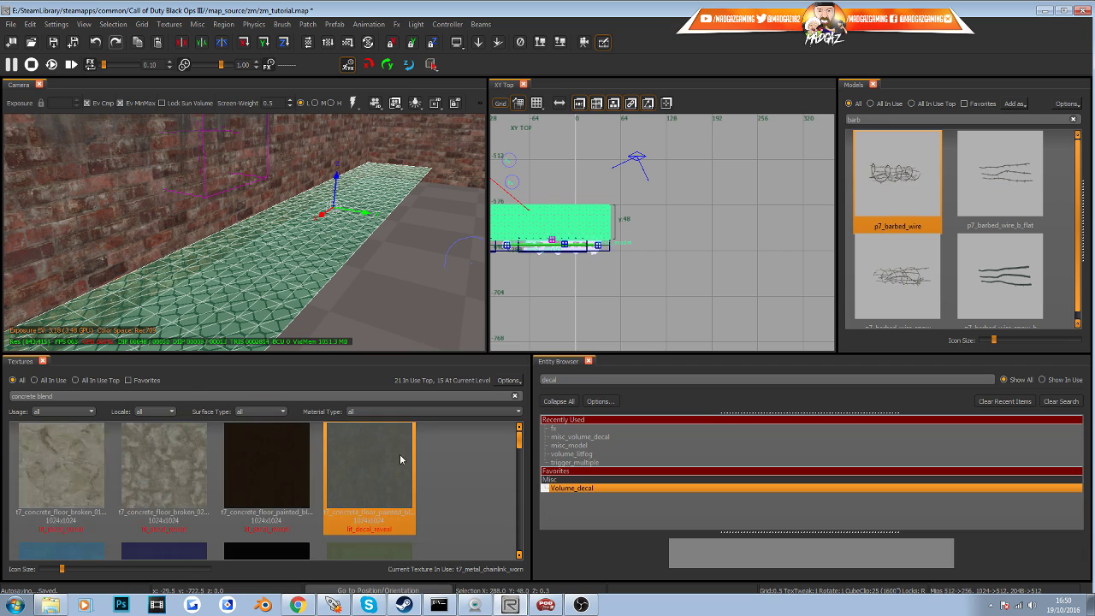
scroll(400, 459, "down", 5)
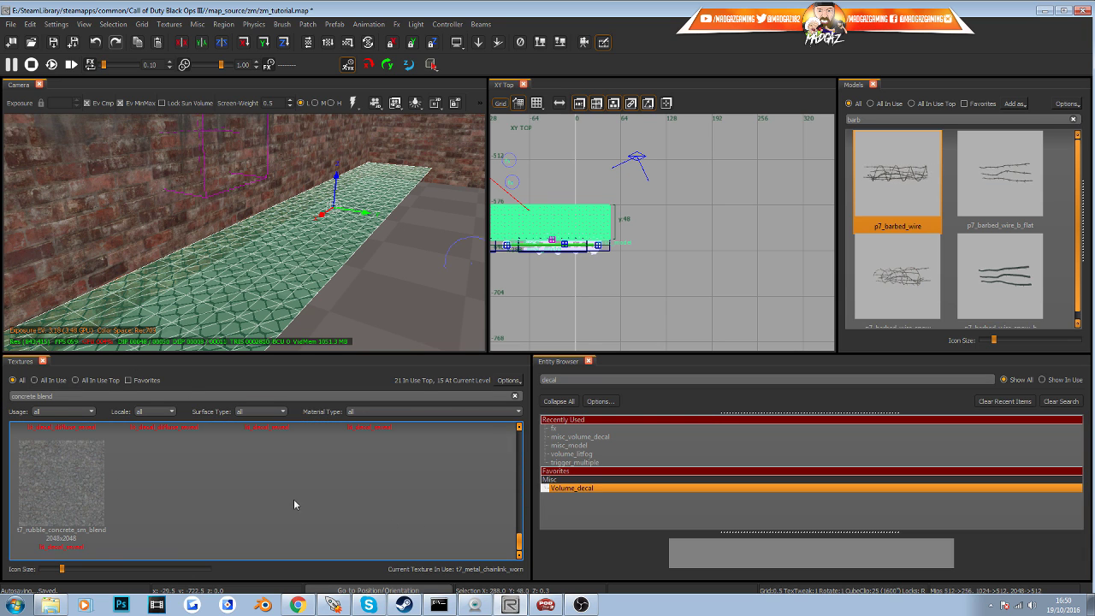
left_click(37, 492)
left_click(59, 494)
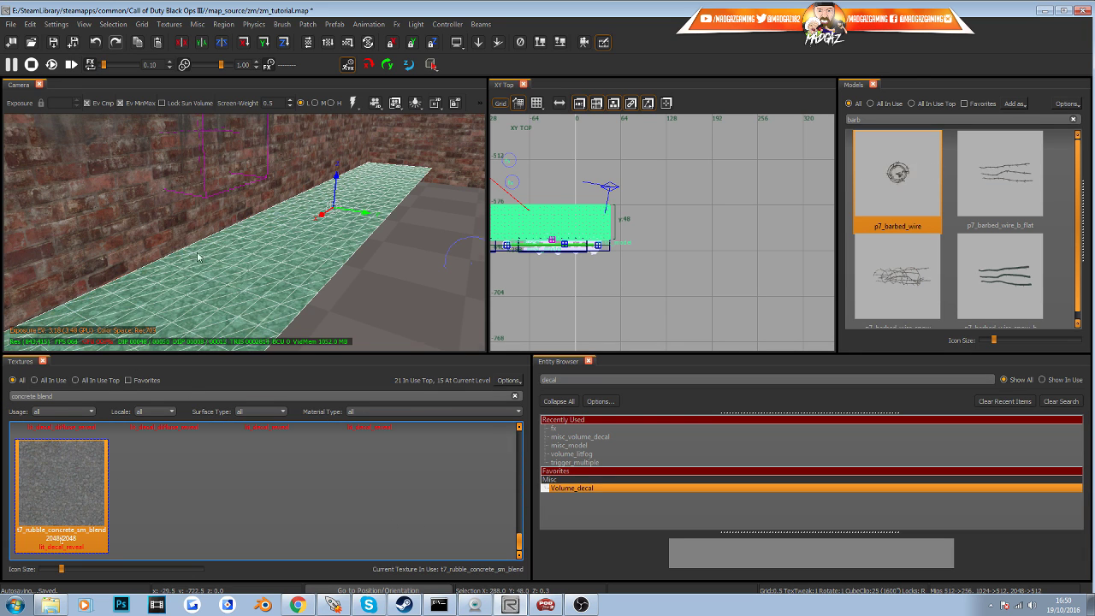
Sculpt the terrain patch into an uneven rubble bank against the wall using advanced patch editing, painting height along Z with amplitude 1
right_click_drag(198, 254, 253, 162)
left_click_drag(274, 165, 274, 178)
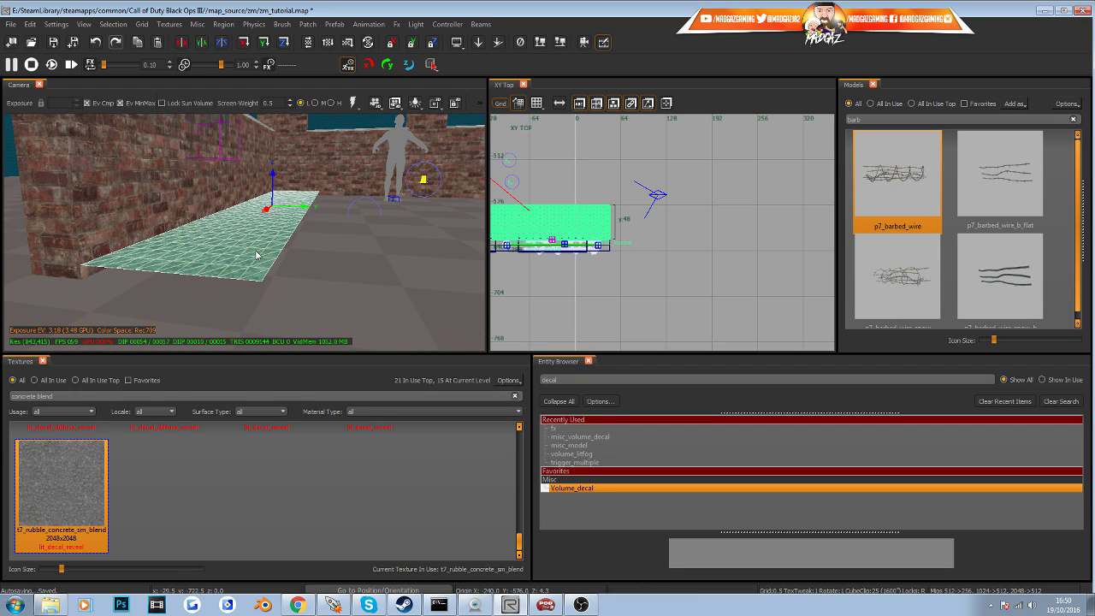
key("y")
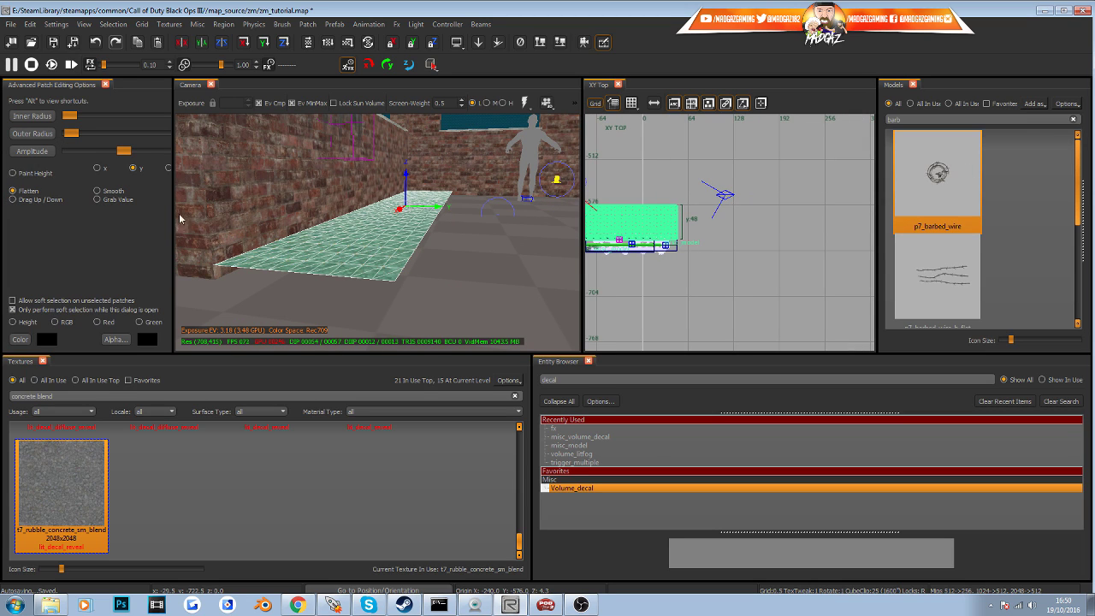
key("v")
left_click_drag(174, 205, 279, 205)
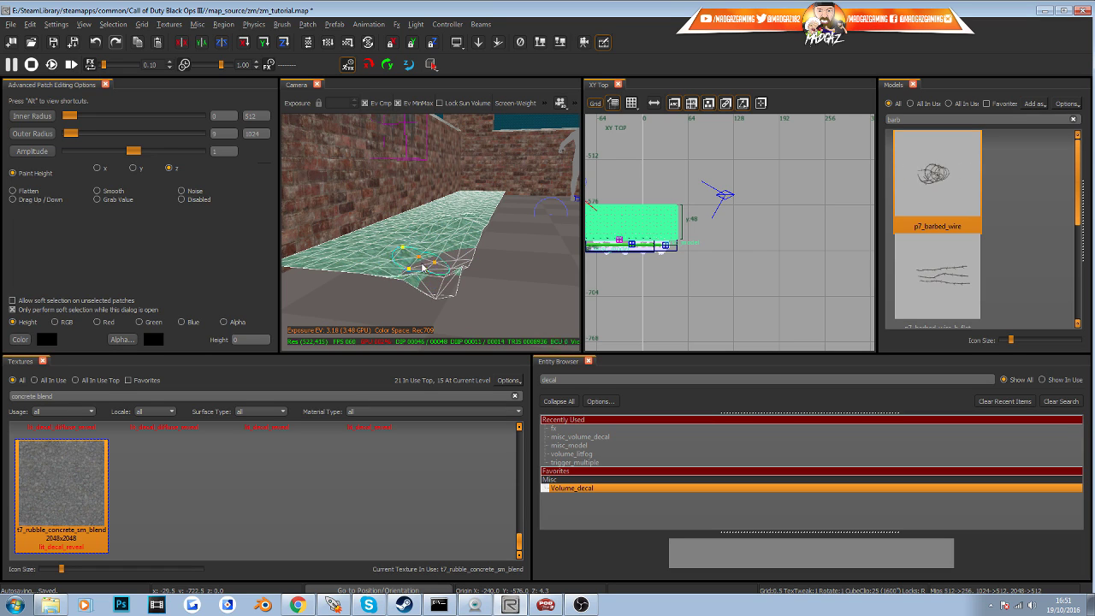
left_click_drag(380, 284, 372, 263)
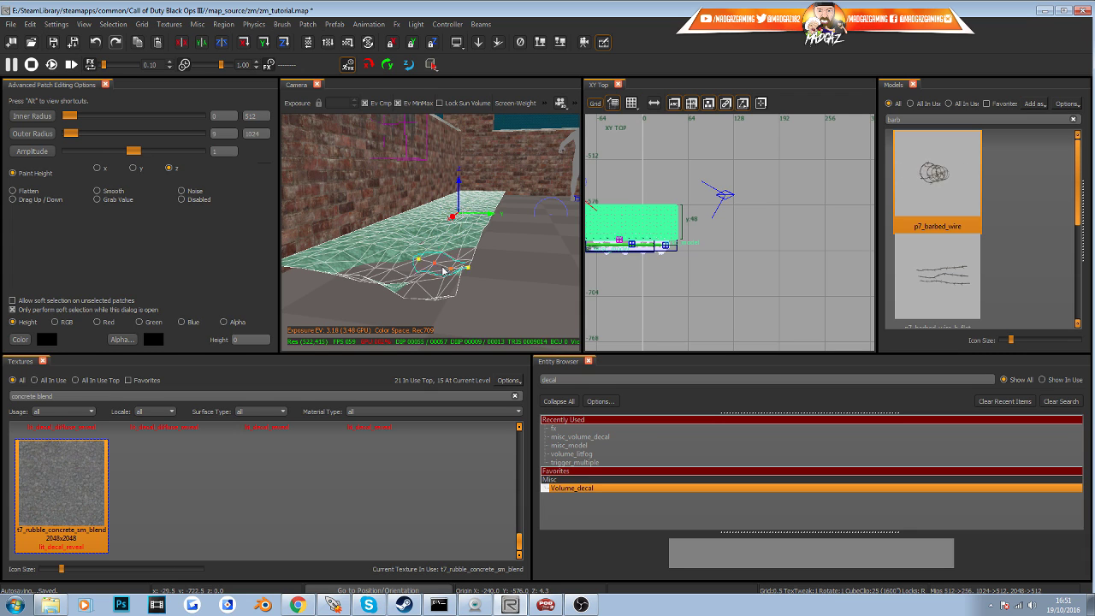
right_click_drag(443, 270, 493, 248)
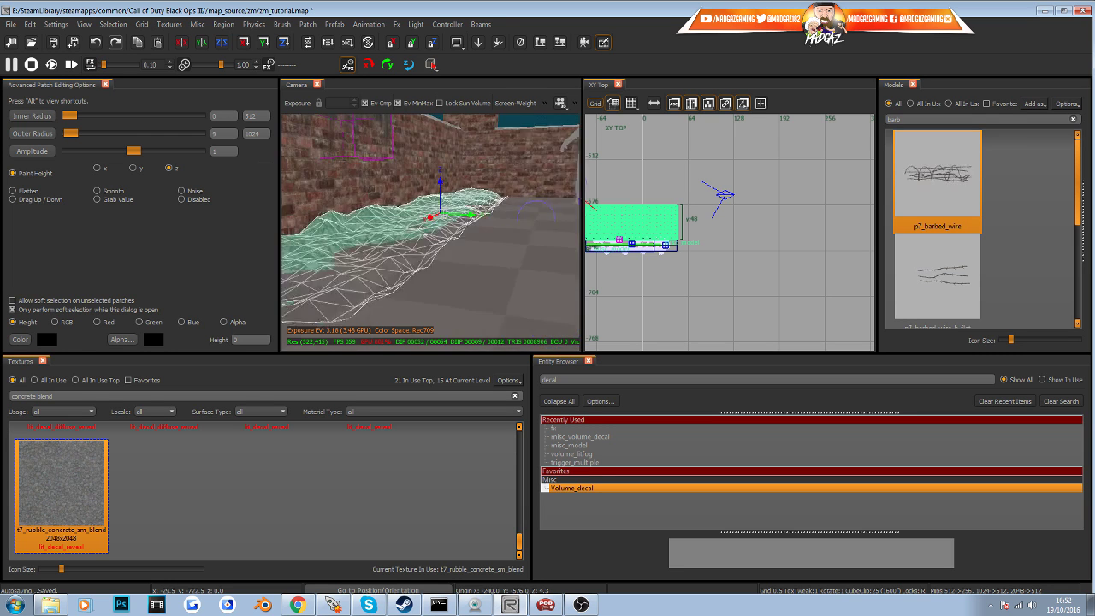
right_click_drag(472, 255, 489, 194)
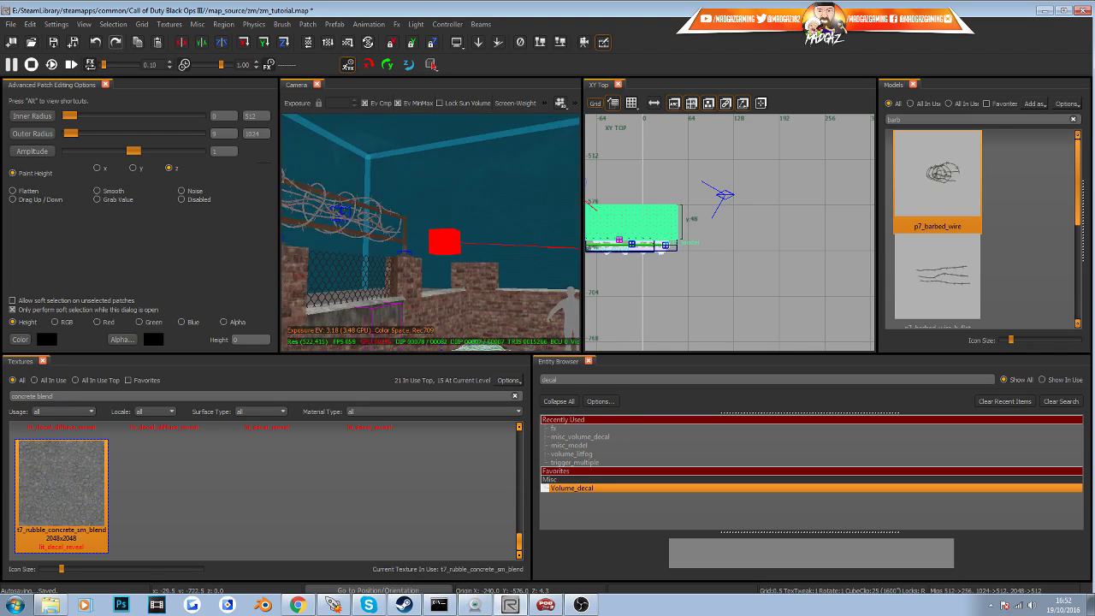
right_click_drag(406, 242, 499, 275)
key("Escape")
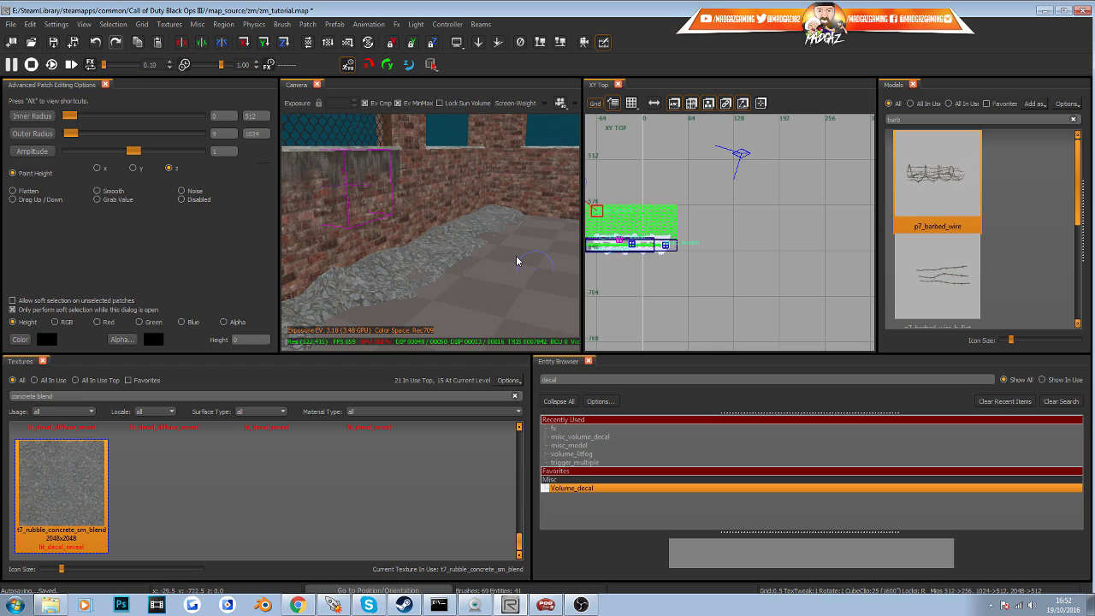
Switch the camera to game view with cached lighting to preview the rubble bank beside the wall
key("p")
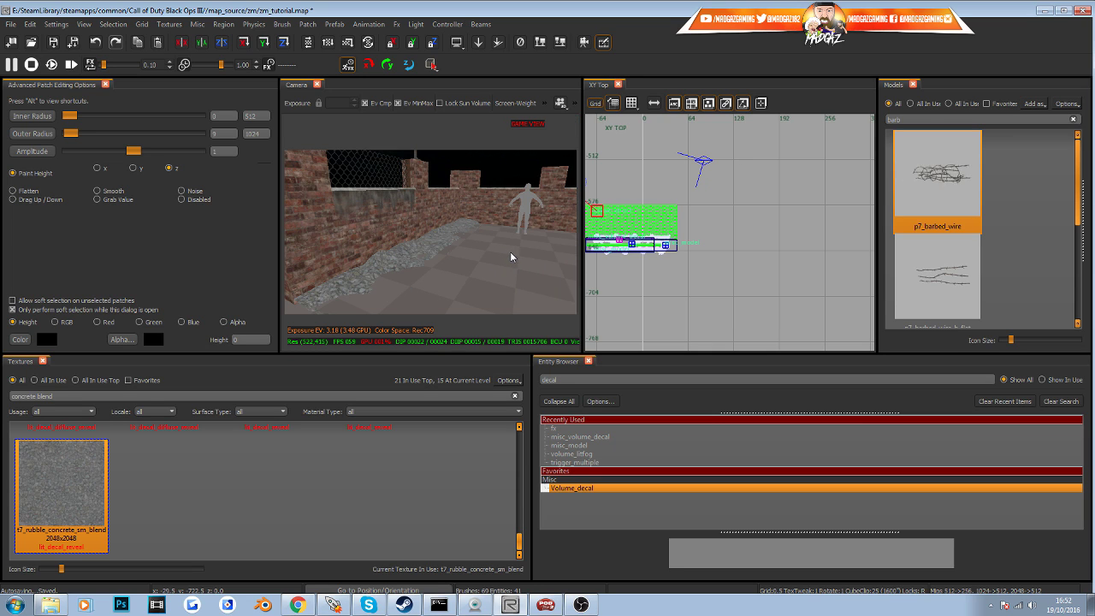
key("F8")
mouse_move(492, 283)
right_mouse_down()
mouse_move(460, 289)
mouse_move(480, 284)
right_mouse_up()
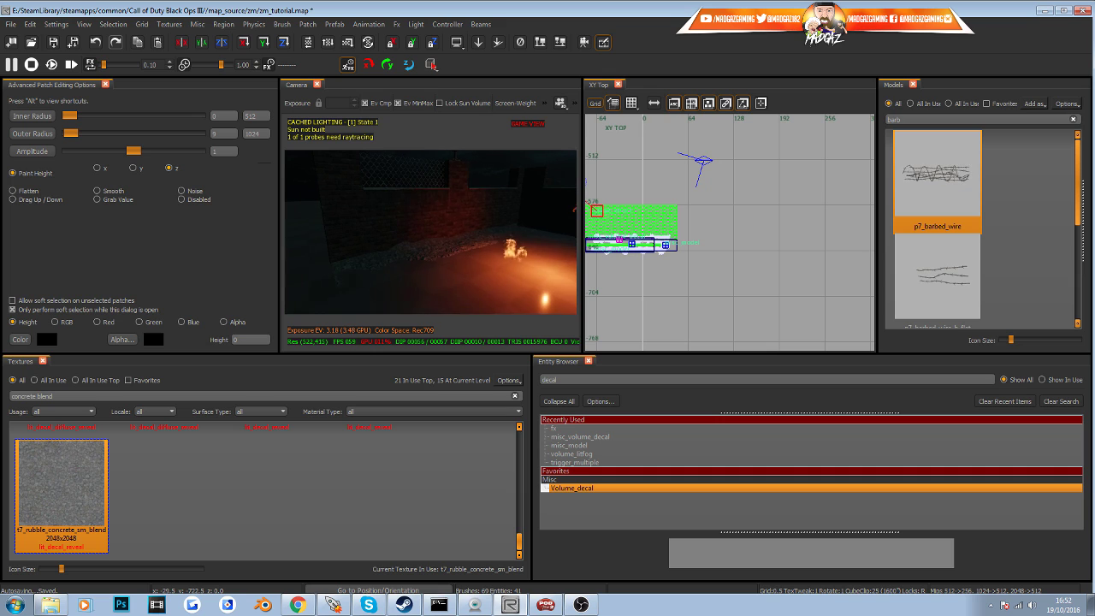
Close the advanced patch editing options and the model browser, and enlarge the camera view
left_click(105, 84)
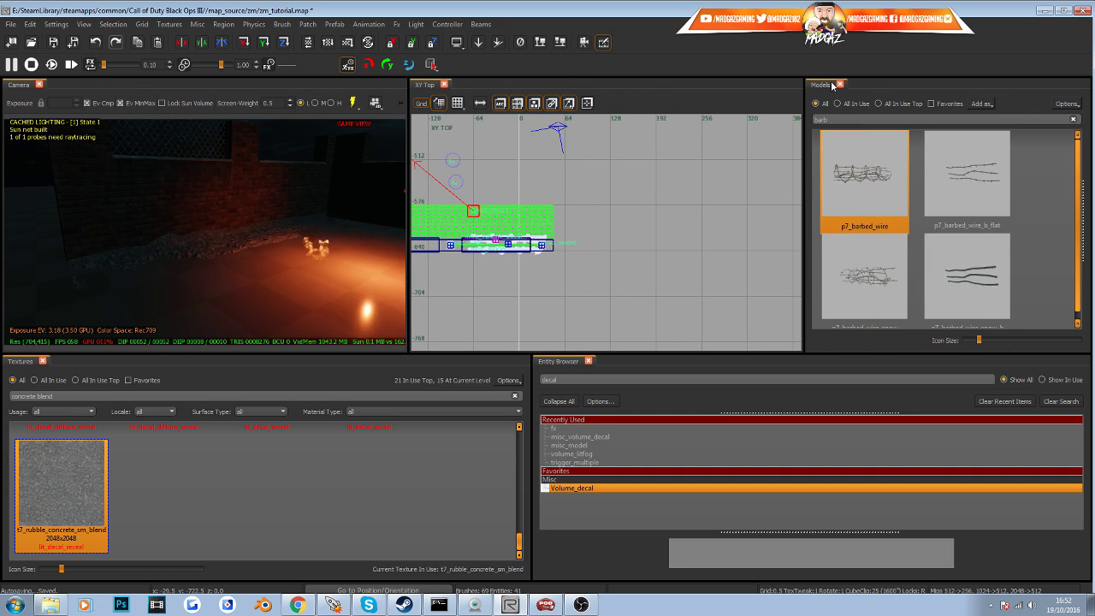
left_click(840, 85)
left_click_drag(490, 352, 504, 452)
mouse_move(411, 335)
right_mouse_down()
mouse_move(334, 329)
mouse_move(411, 335)
mouse_move(398, 295)
mouse_move(406, 325)
right_mouse_up()
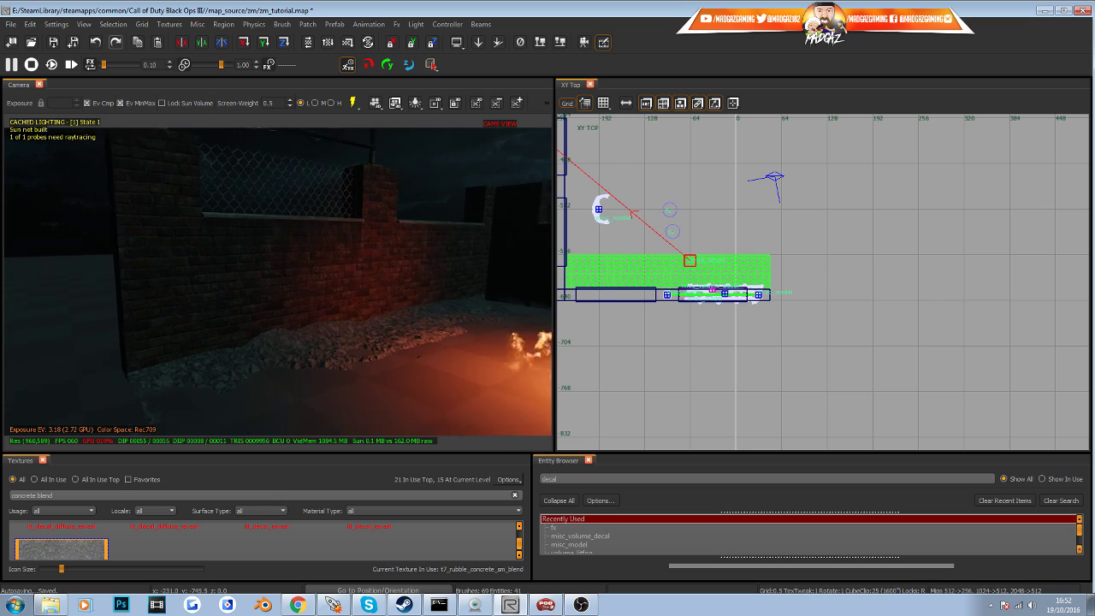
Place a copy of the 288-unit-long plain wall, rotated 90 degrees about Z, in line just beyond the end of the fenced wall
left_click(430, 264, "shift")
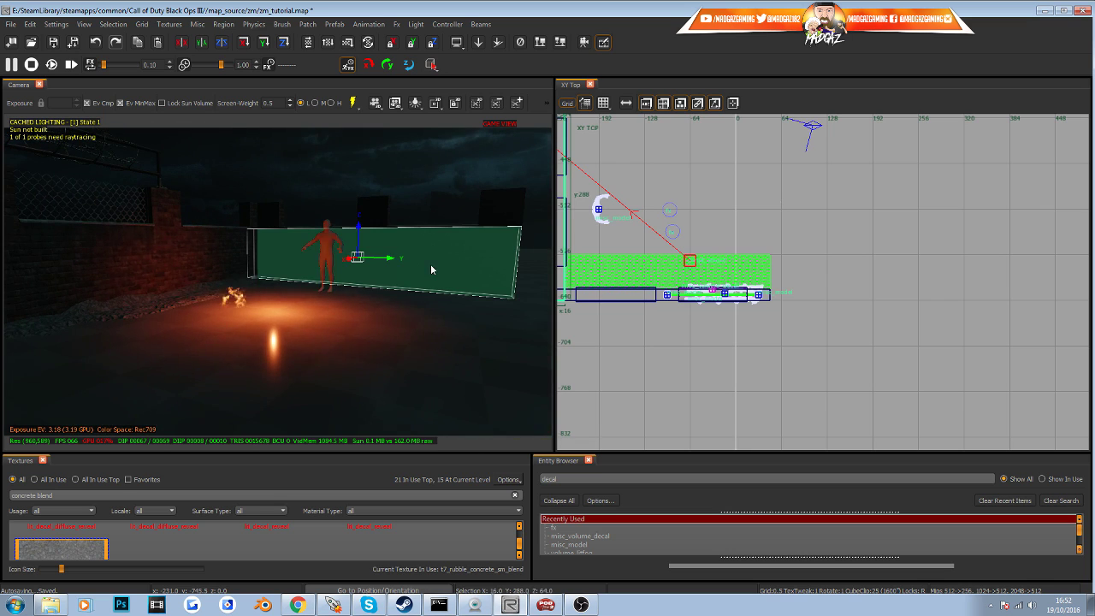
mouse_move(560, 220)
left_mouse_down()
mouse_move(796, 234)
mouse_move(871, 297)
left_mouse_up()
left_click(283, 42)
mouse_move(437, 278)
right_mouse_down()
mouse_move(313, 275)
mouse_move(479, 274)
mouse_move(411, 274)
mouse_move(419, 284)
right_mouse_up()
key("Escape")
Examine the lit game view of the walls, fencing, rubble bank and fire from nearer and farther away
key("w")
key("s")
key("w")
key("s")
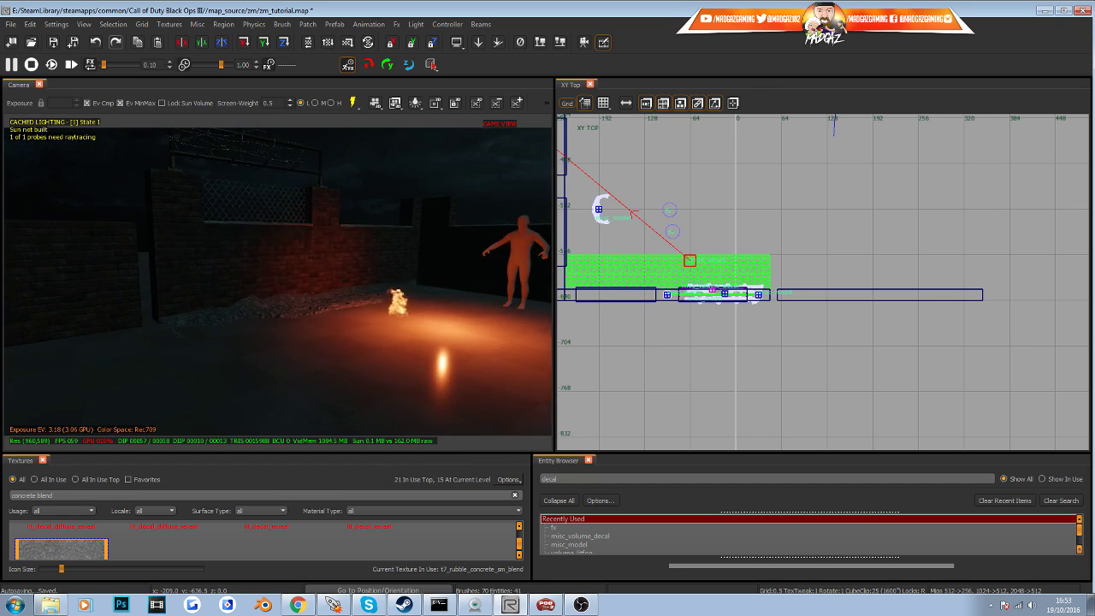
key("w")
right_click_drag(412, 351, 400, 372)
key("s")
key("w")
key("w")
key("s")
key("s")
key("w")
key("s")
key("w")
key("w")
key("w")
key("s")
key("s")
key("w")
key("s")
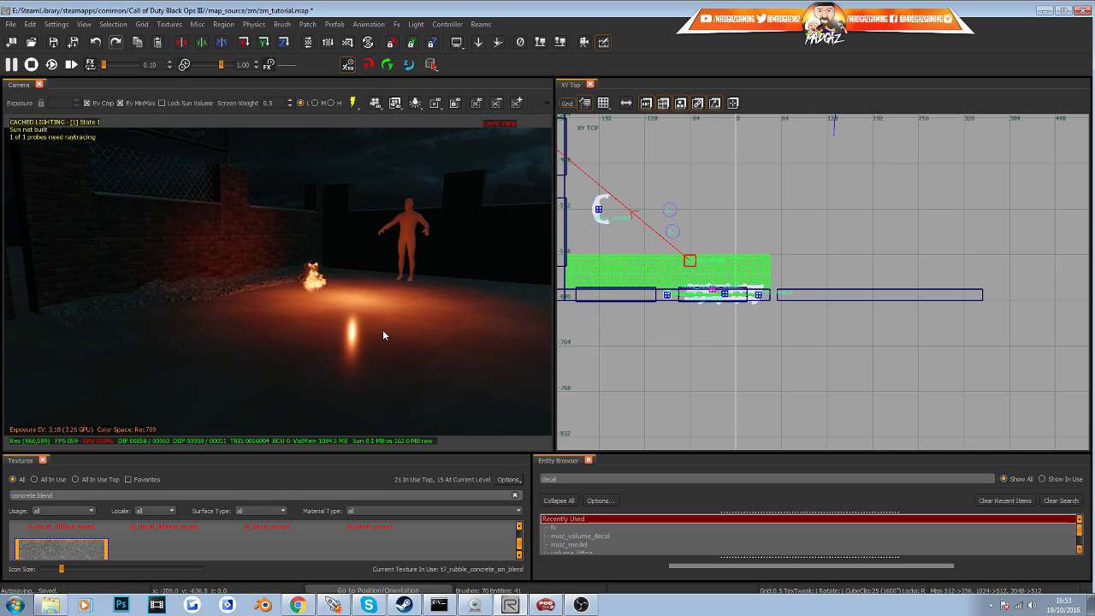